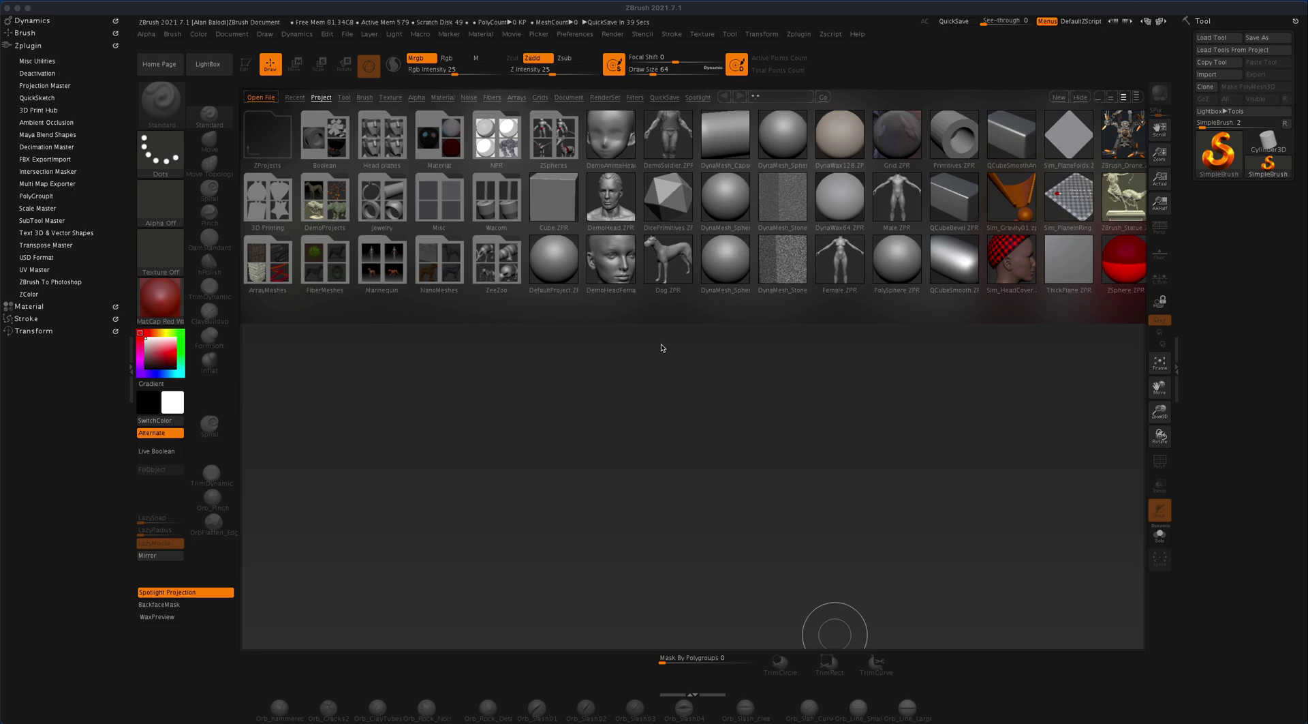
- Open the DemoHeadFemale project and subdivide the head mesh twice
double_click(614, 262)
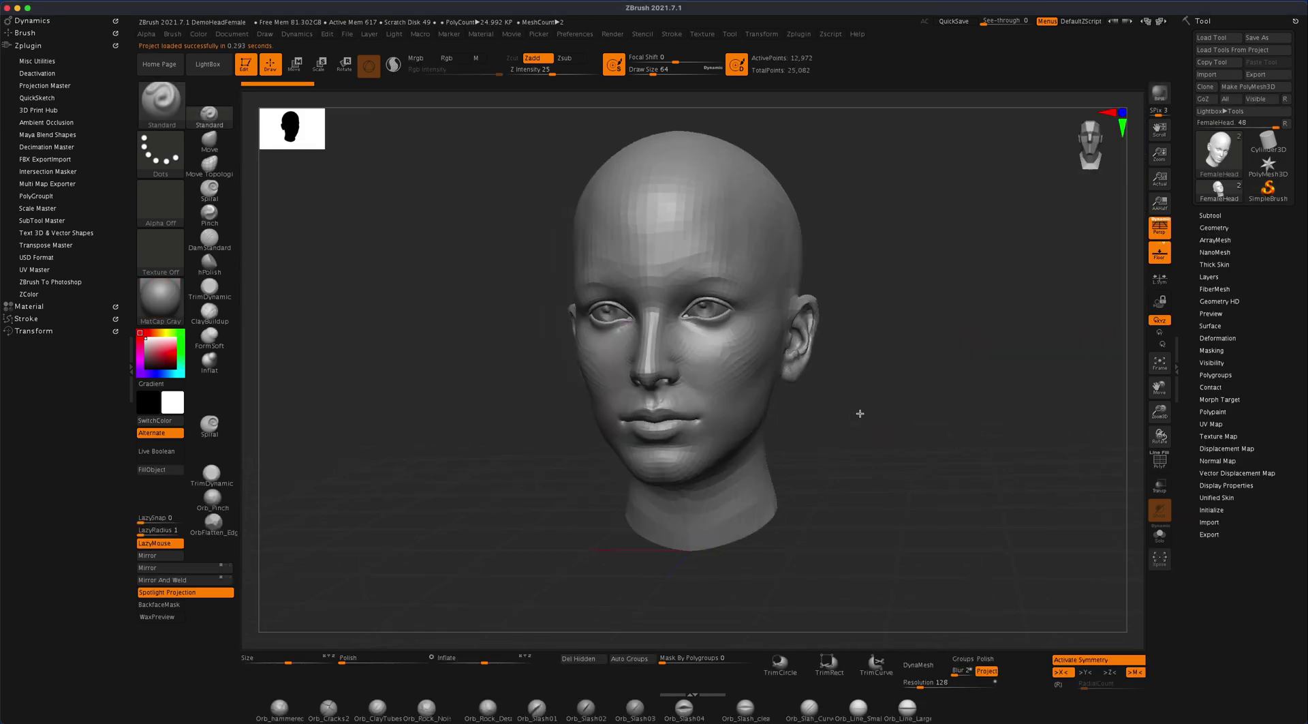
left_click_drag(885, 411, 894, 448)
key("ctrl")
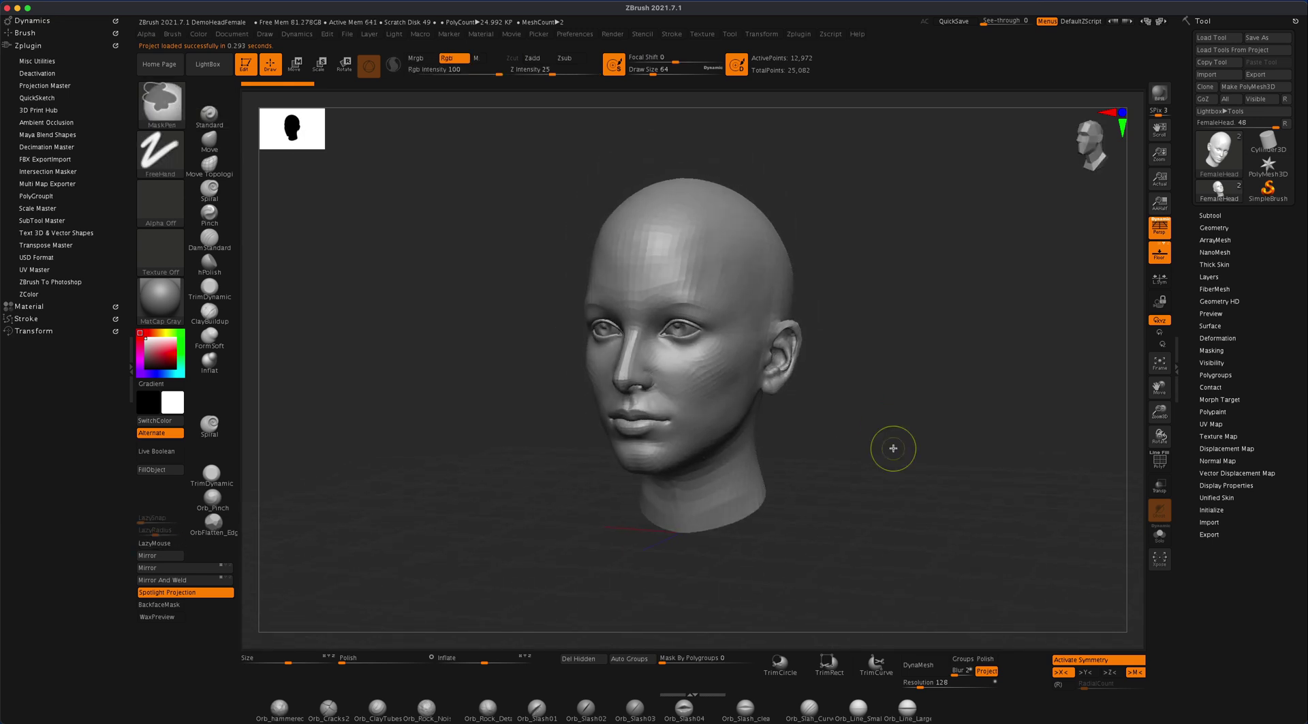
key("ctrl+d")
key("ctrl+d")
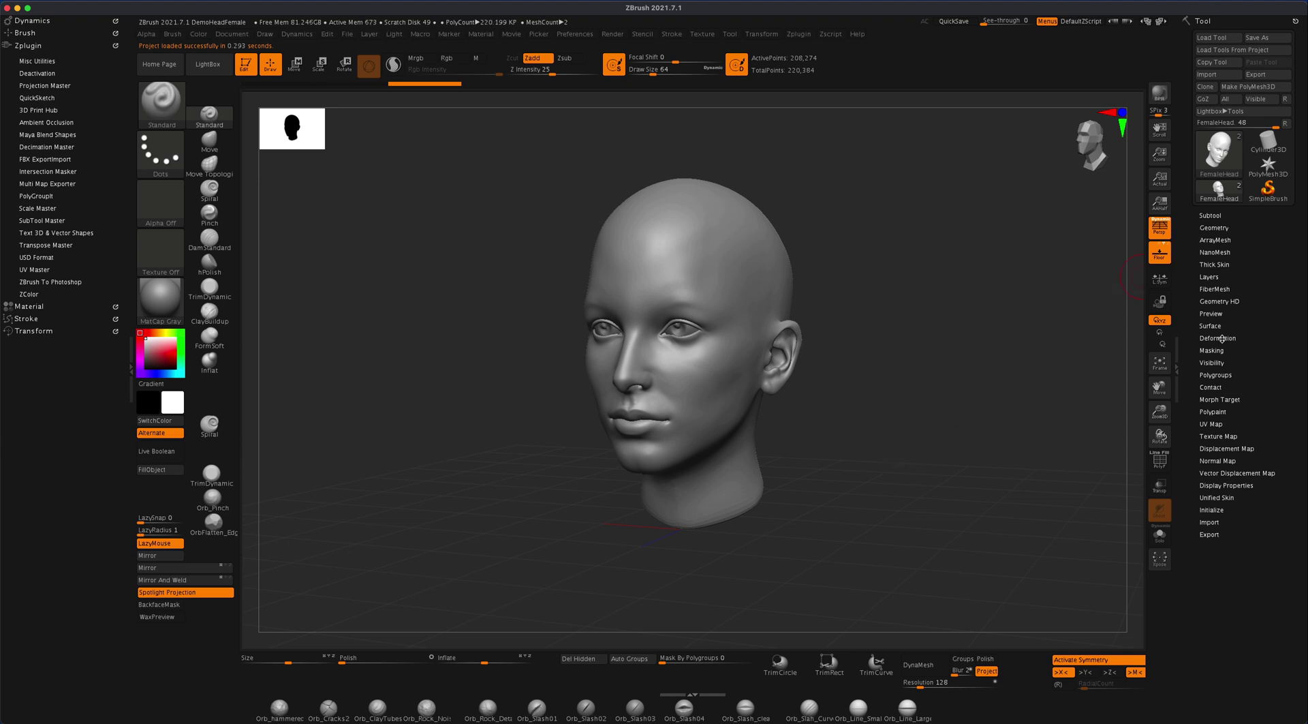
- Delete the head's lower subdivision levels and turn off perspective distortion in a front view
left_click(1216, 227)
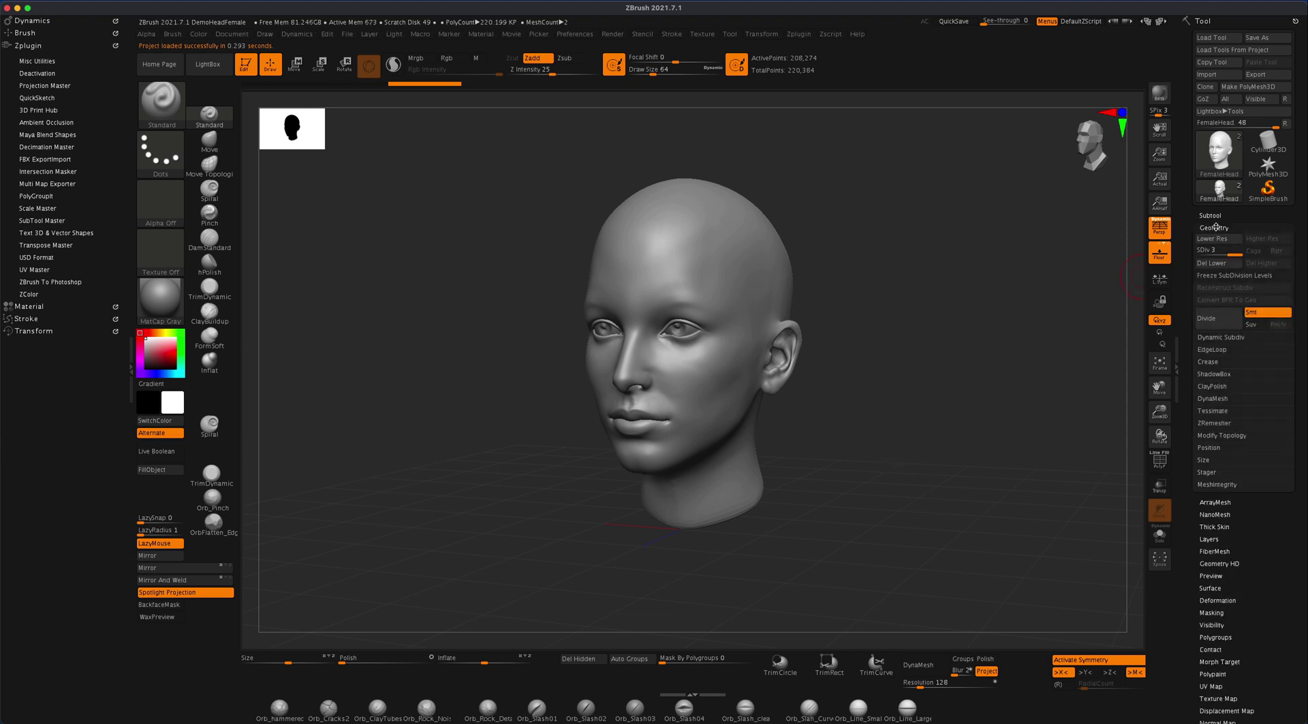
left_click(1216, 266)
left_click_drag(944, 321, 945, 357)
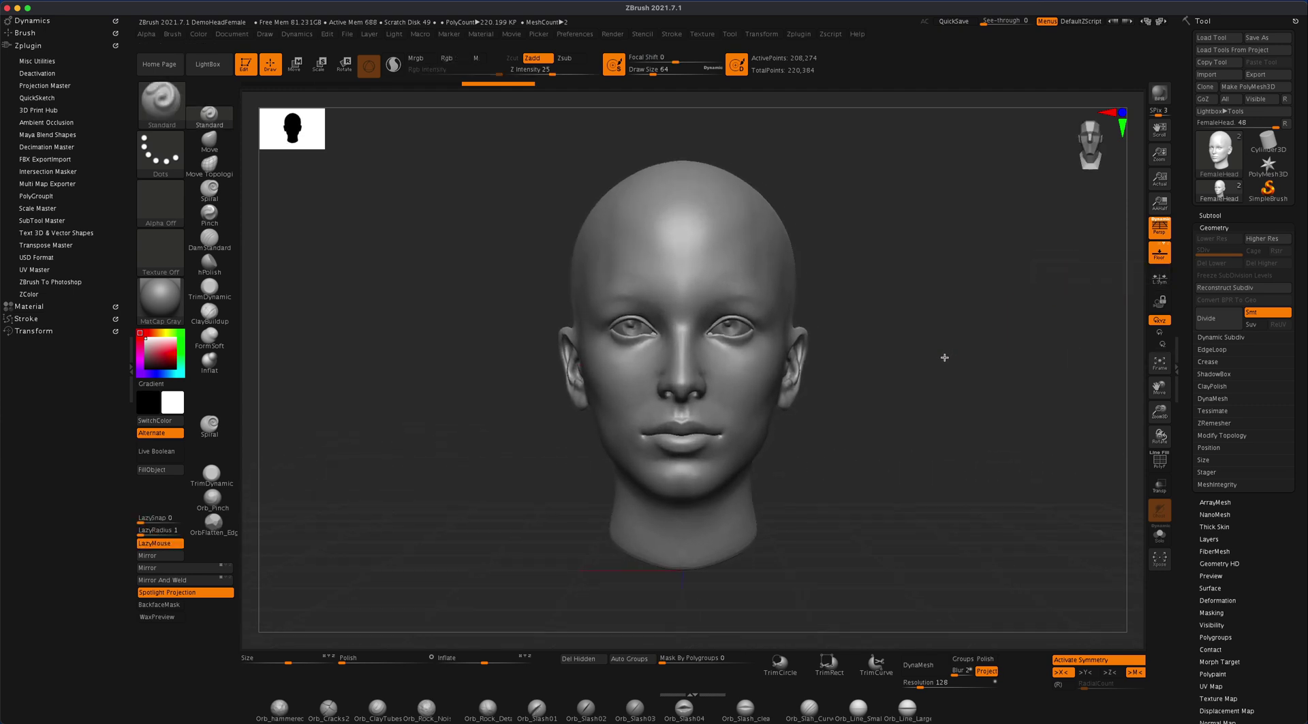
left_click(1164, 230)
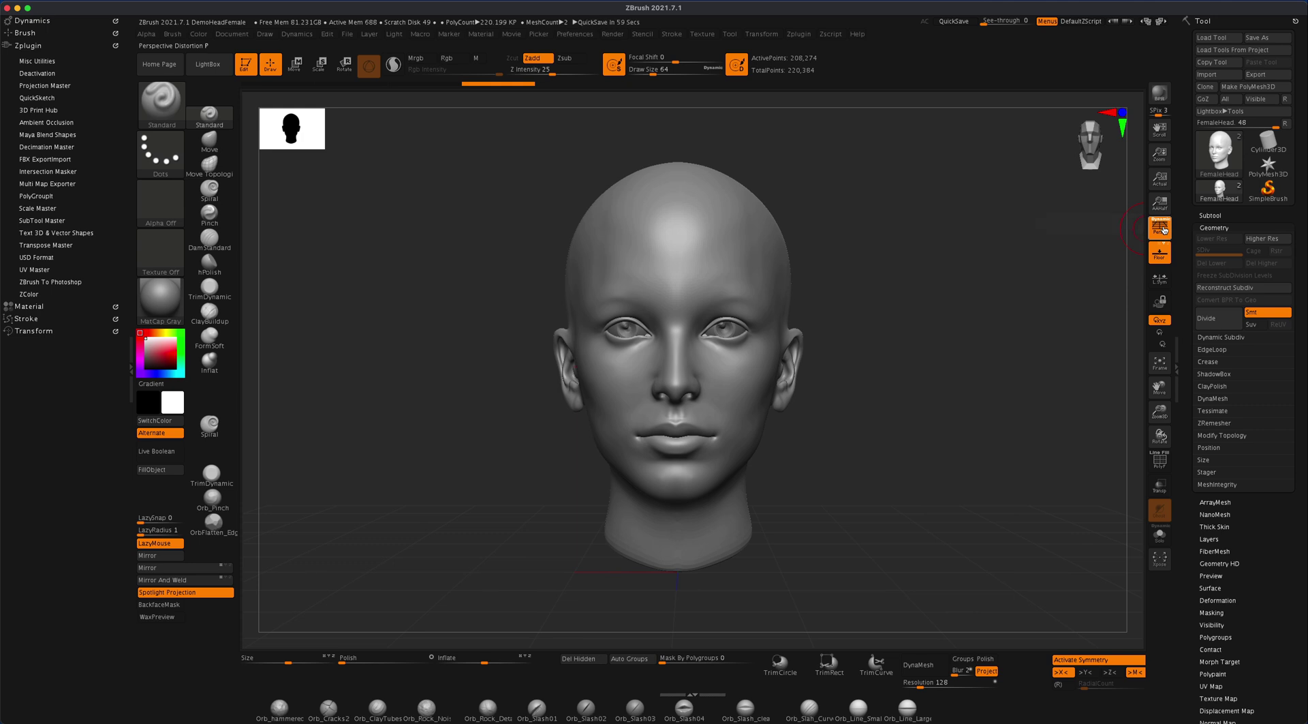
left_click_drag(1007, 321, 979, 348)
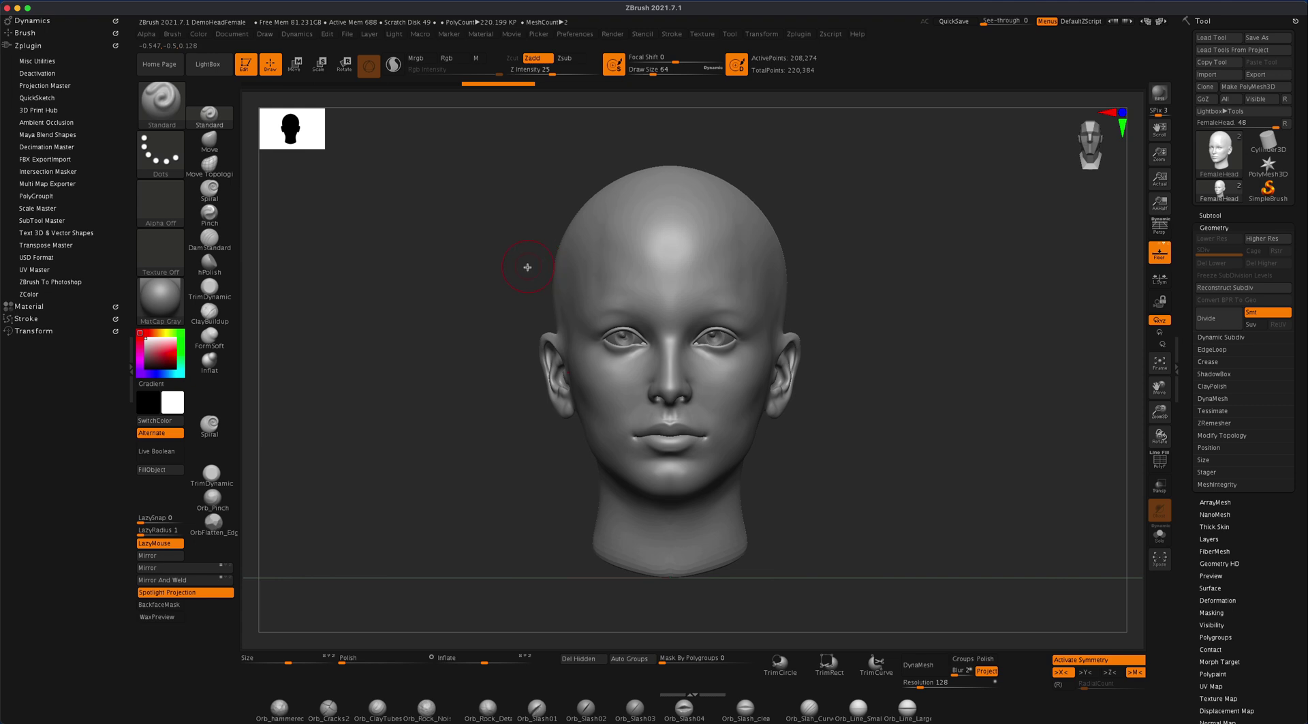
- Choose MeshProject as the masking brush and turn off symmetry
left_click(164, 102, "ctrl")
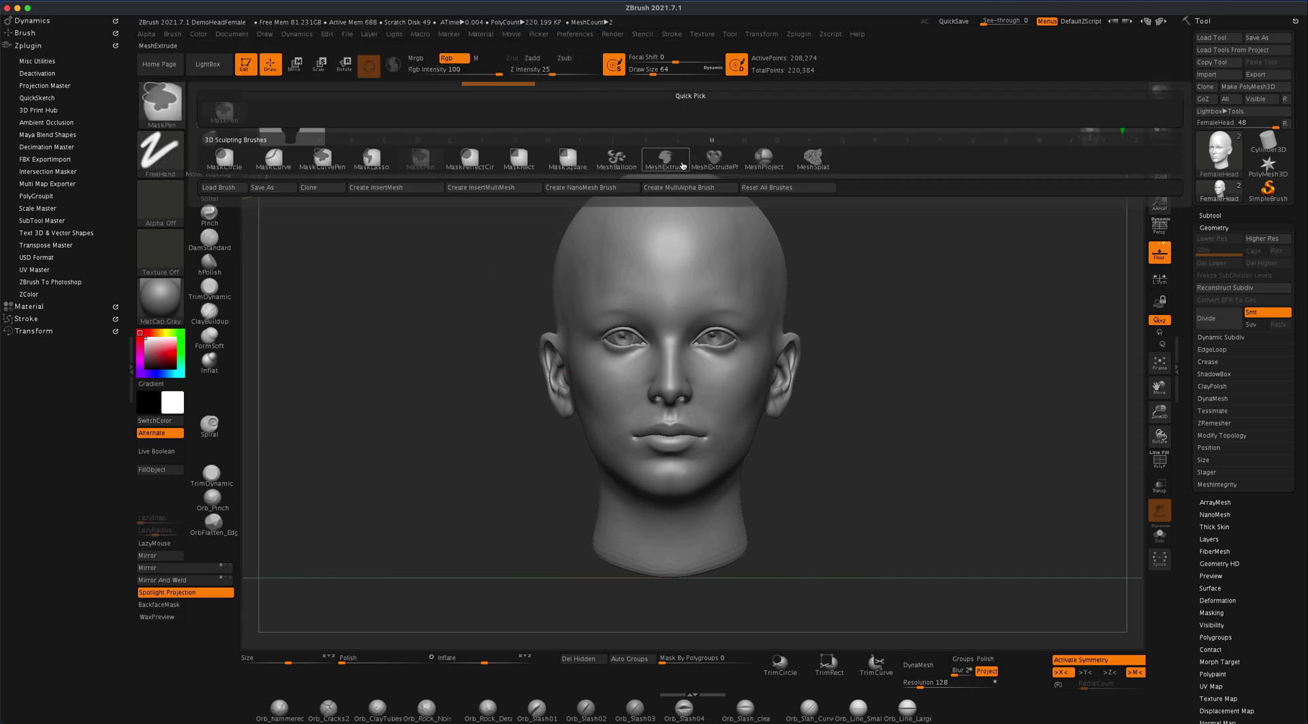
mouse_move(763, 156)
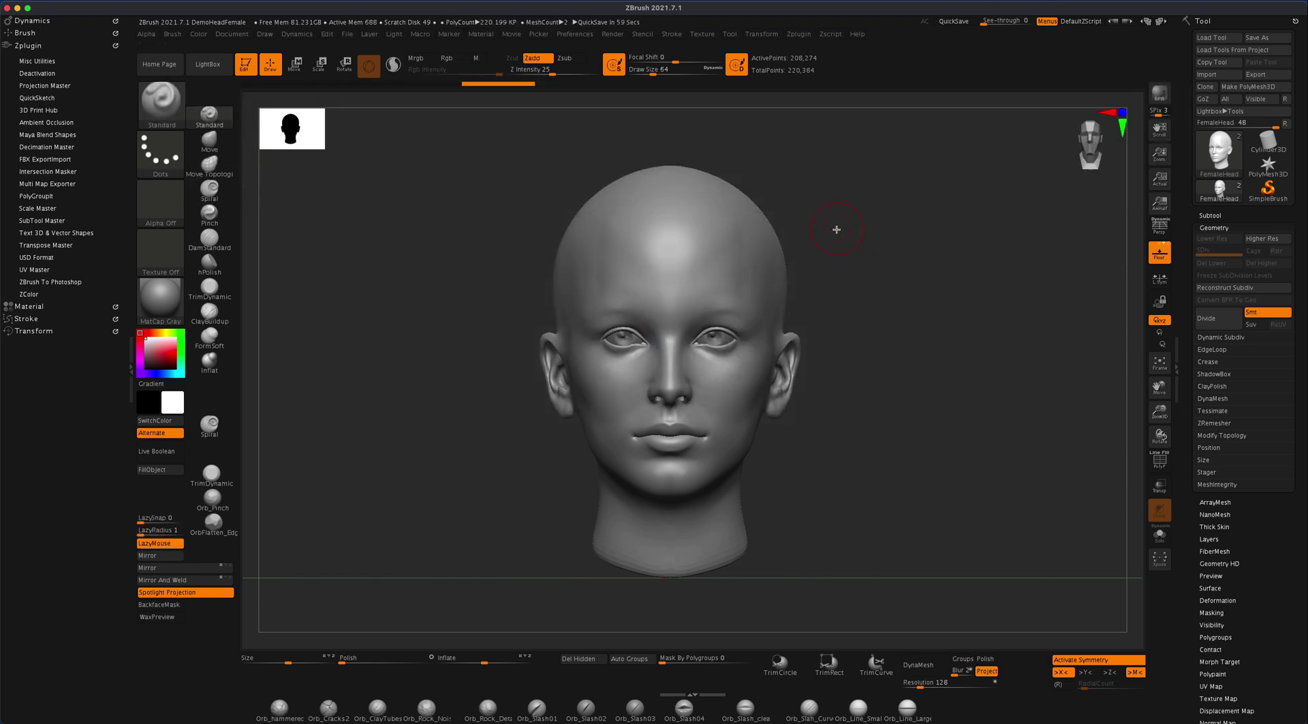
key("ctrl")
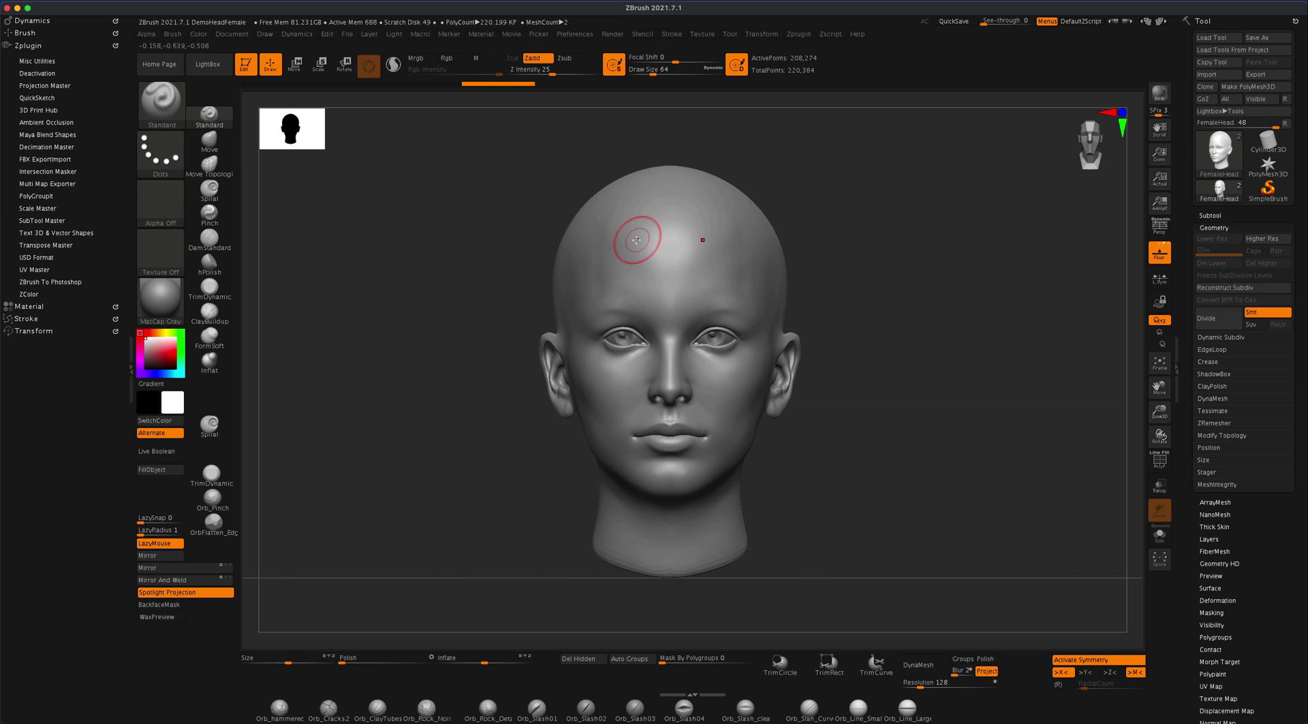
key("x")
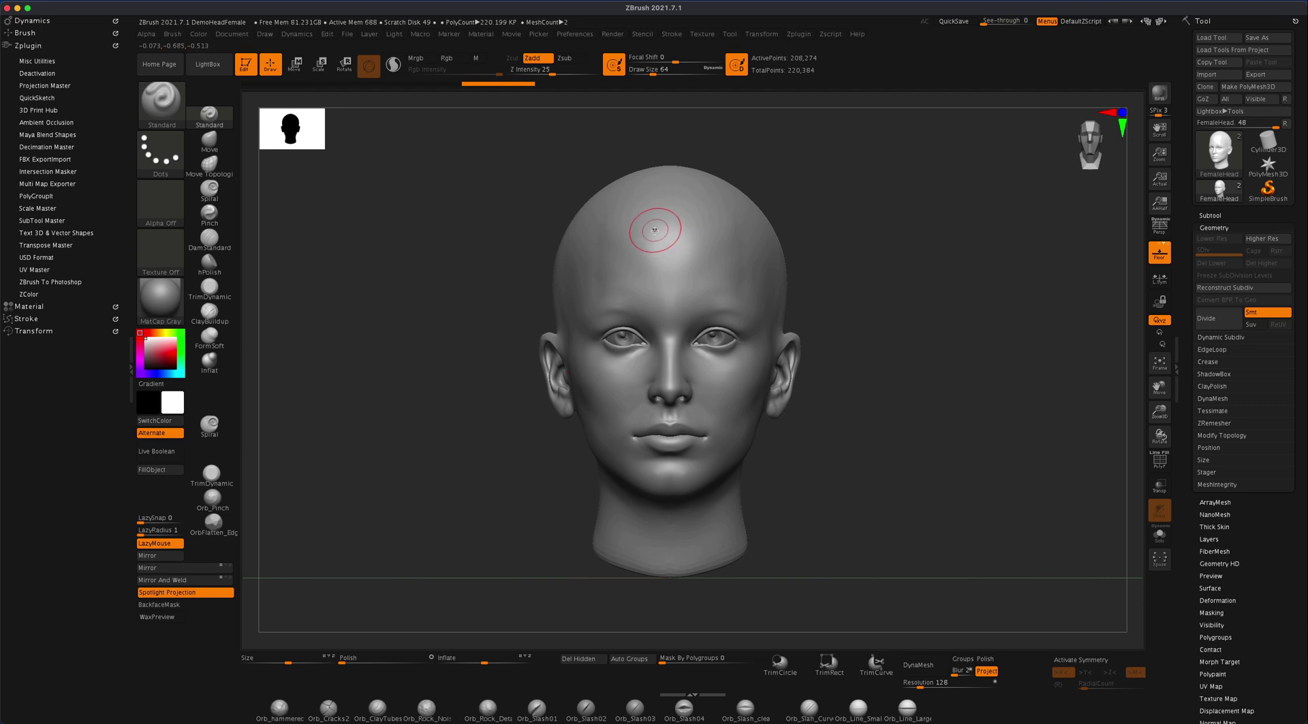
- Draw a MeshProject lasso from forehead to chin over one half of the face, slightly past the centre, to create a mask plate
key("ctrl")
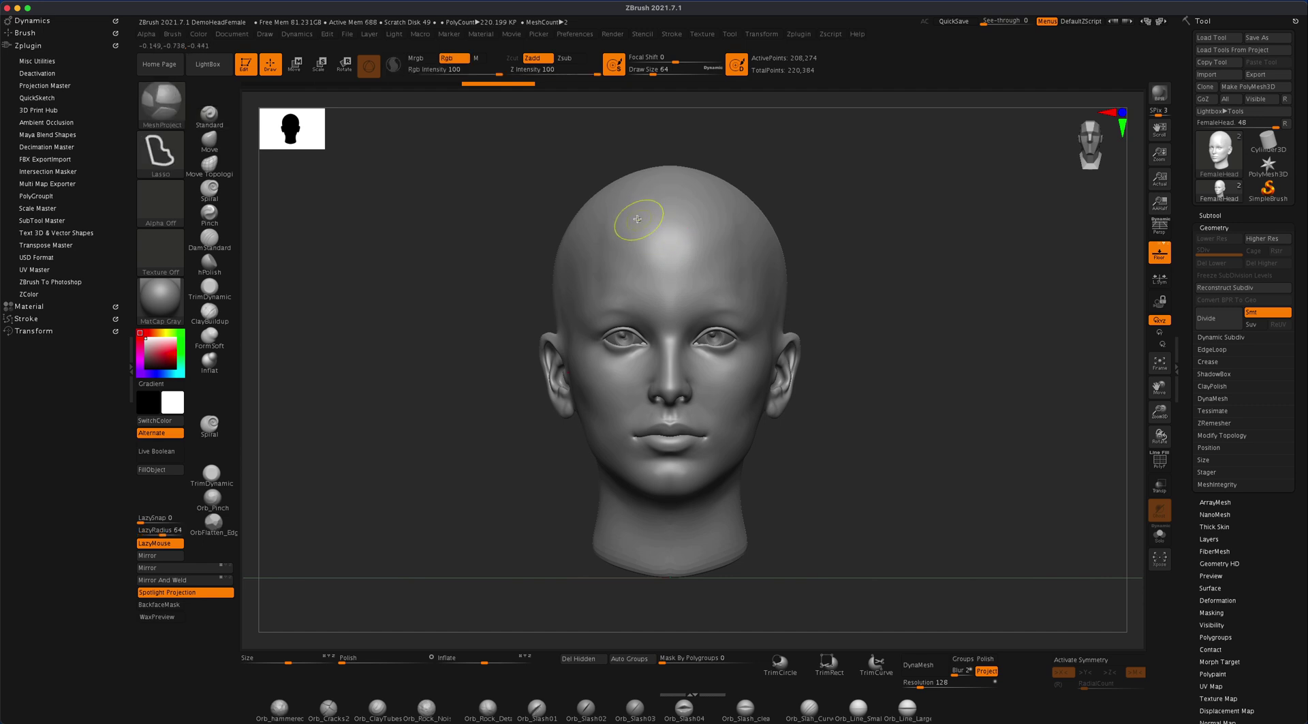
mouse_move(684, 245)
left_mouse_down()
mouse_move(707, 238)
mouse_move(719, 186)
mouse_move(784, 300)
mouse_move(749, 332)
mouse_move(766, 352)
mouse_move(764, 393)
mouse_move(709, 424)
mouse_move(709, 484)
mouse_move(657, 498)
mouse_move(606, 475)
left_mouse_up()
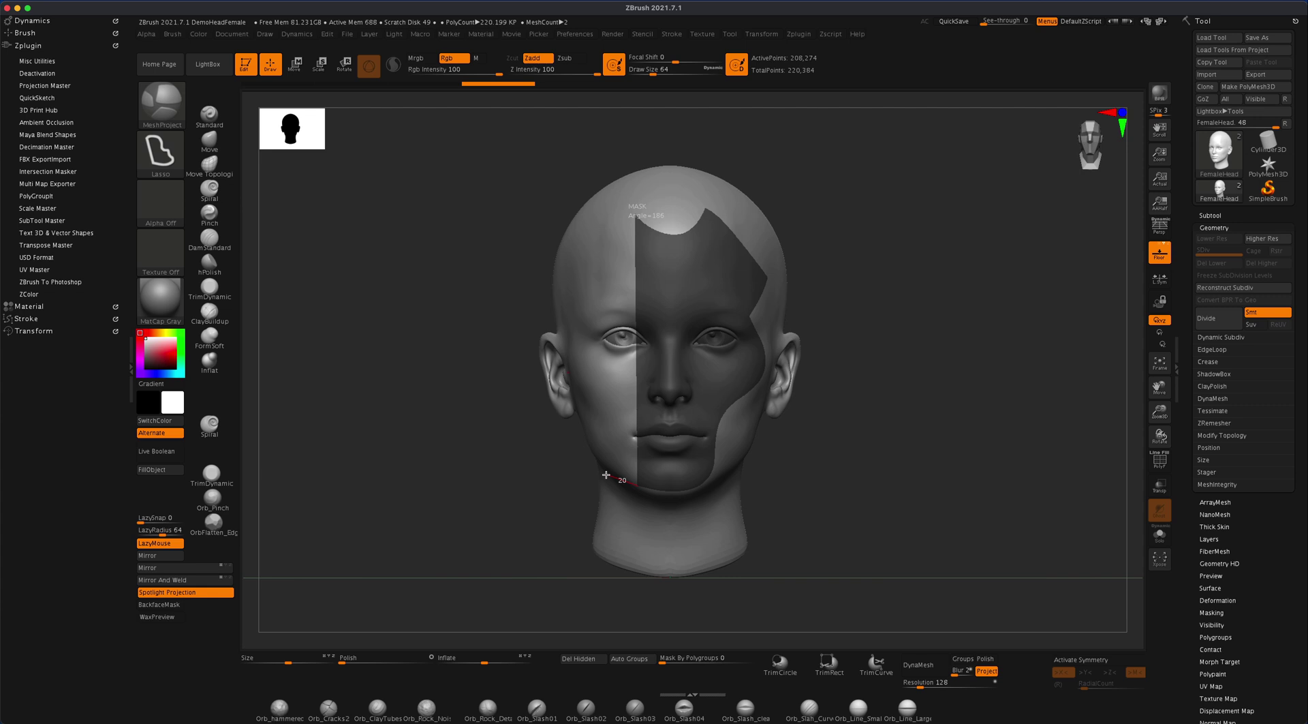
left_click_drag(605, 475, 603, 477)
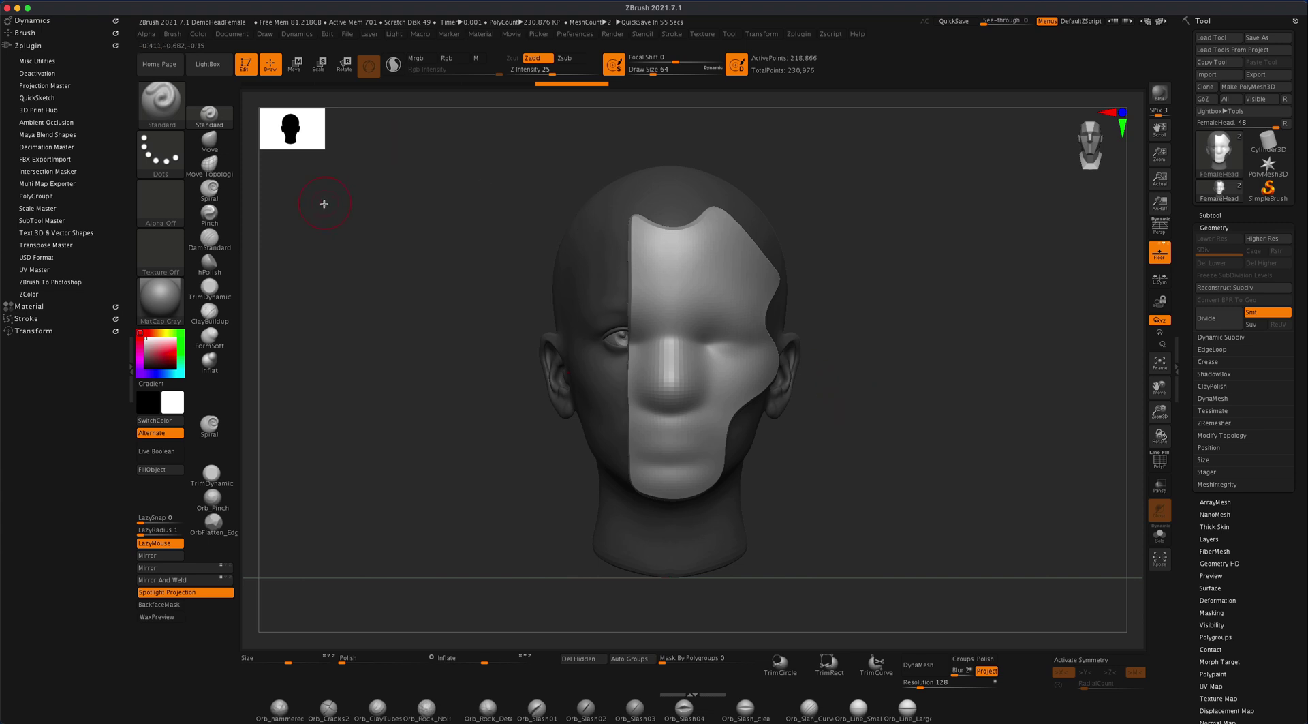
- Switch the MeshProject stroke to Circle and cut a round hole in the mask plate around the eye
key("ctrl")
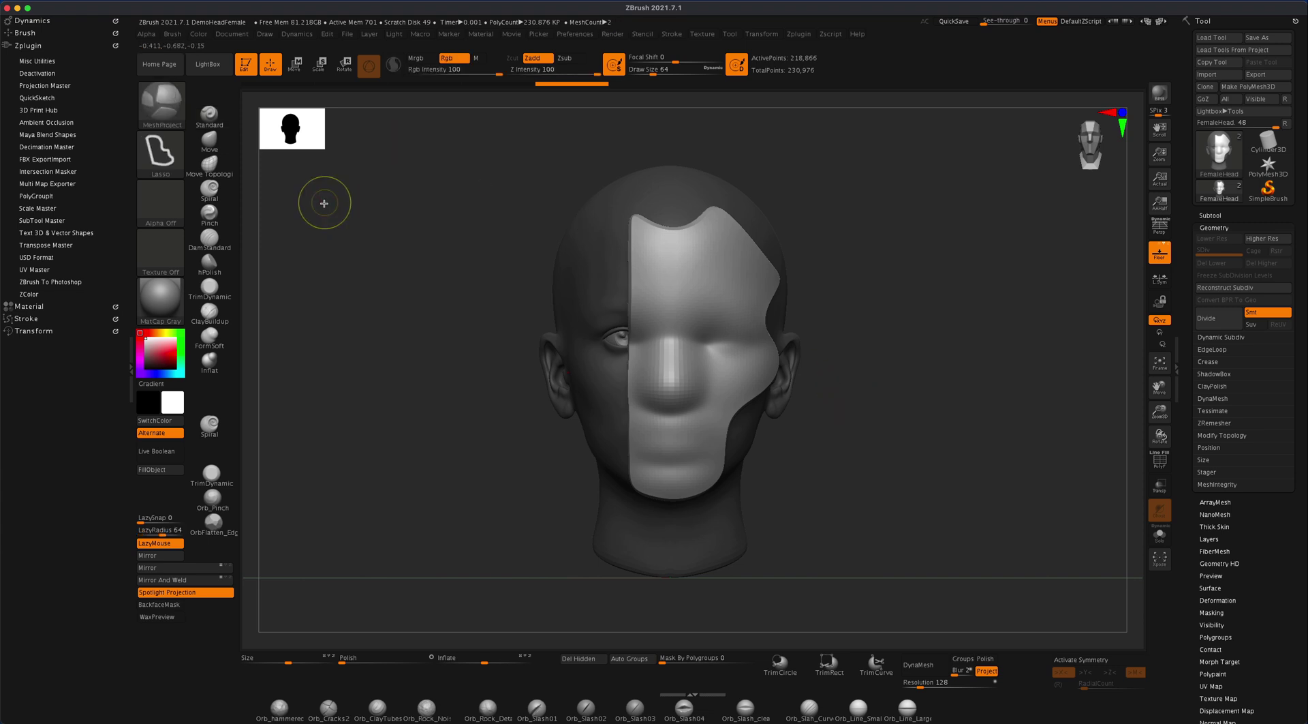
left_click(161, 147)
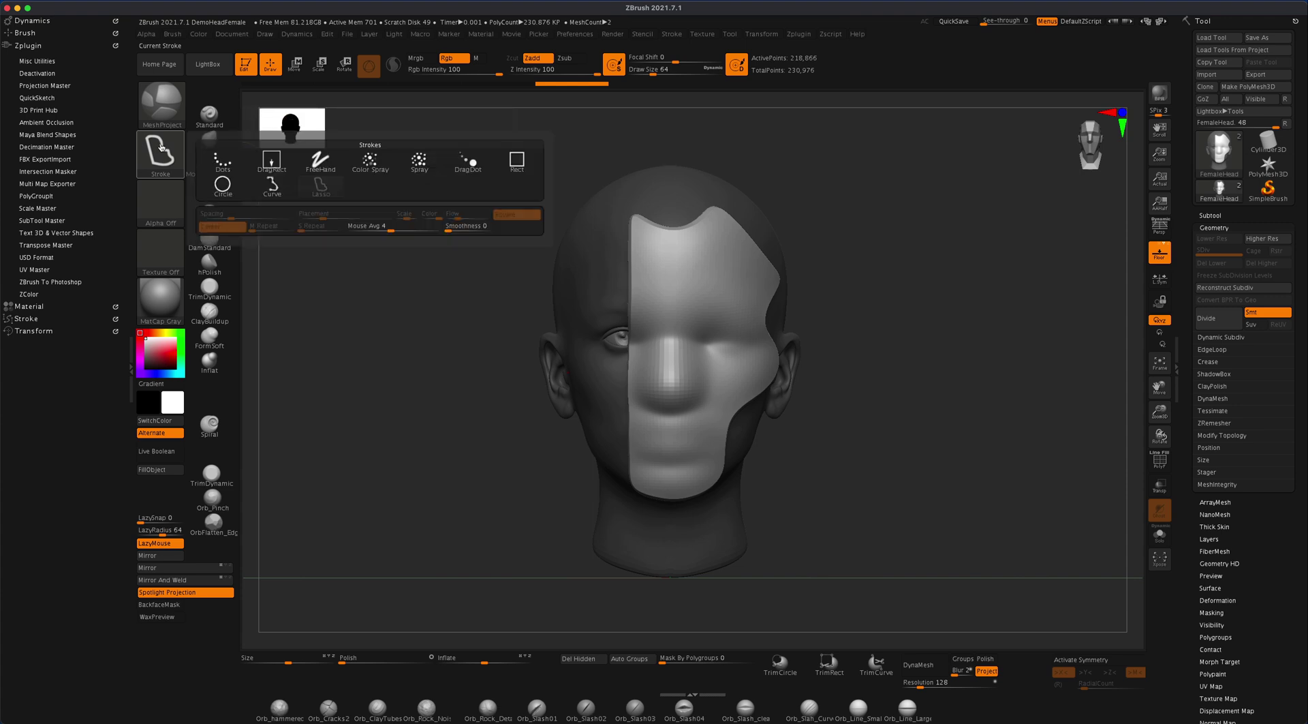
left_click(223, 184)
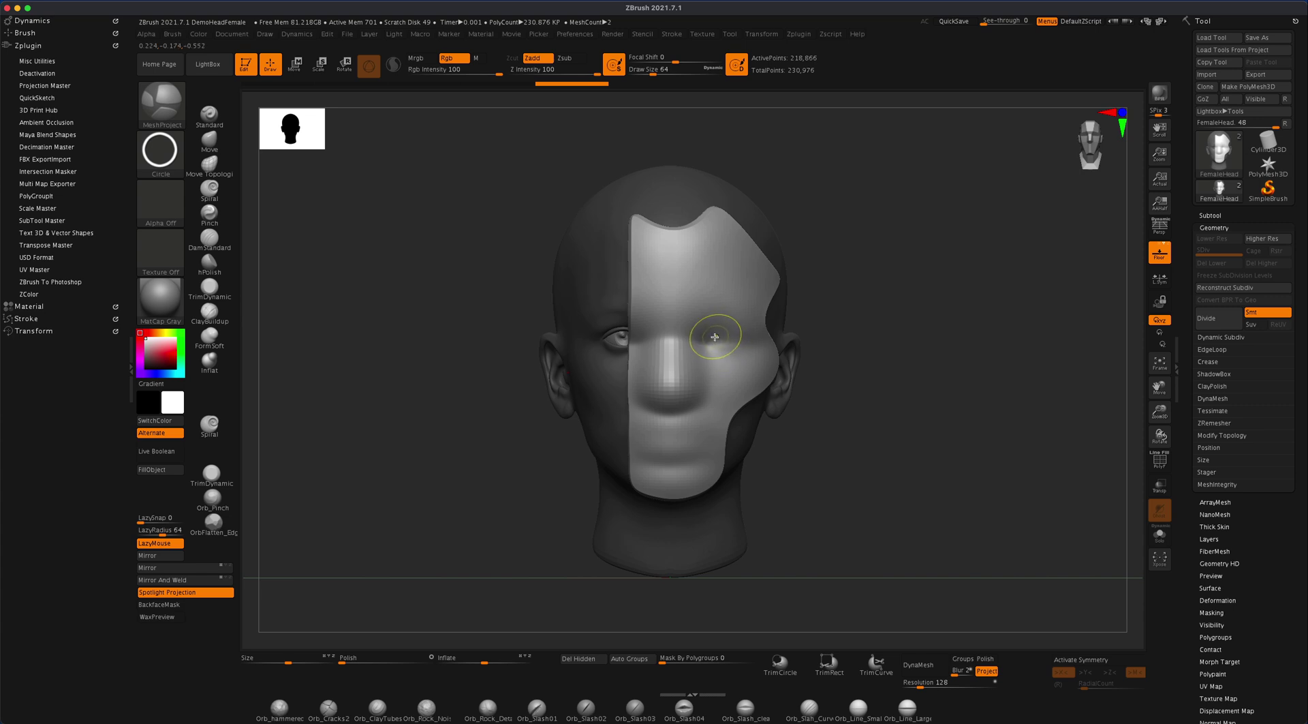
left_click_drag(709, 338, 737, 376)
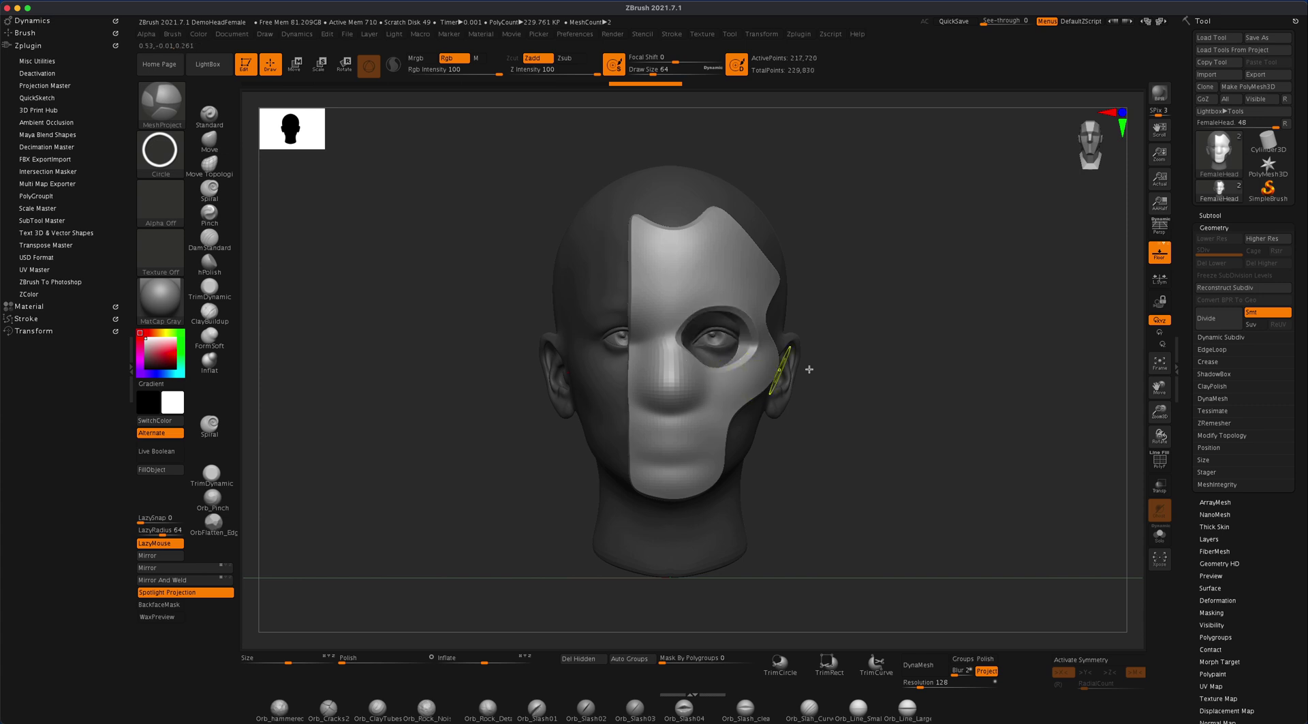
key("b")
key("s")
key("t")
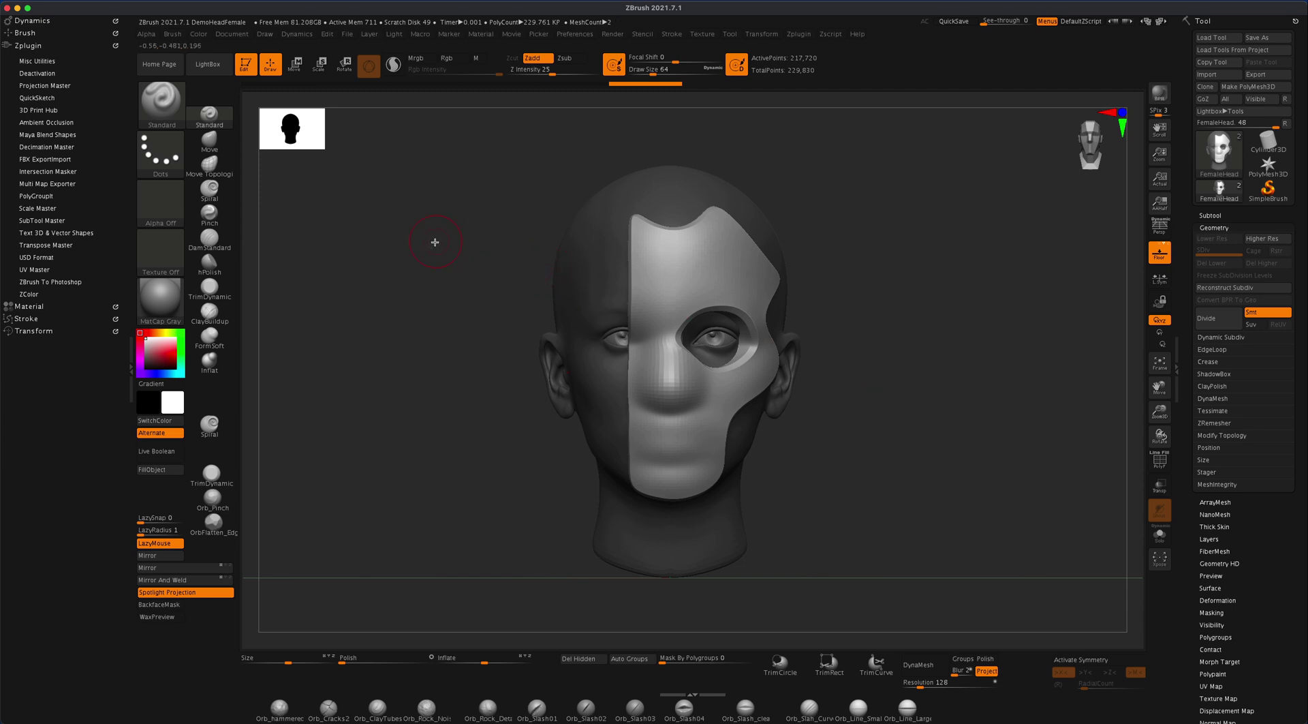
- Slice the mask plate vertically near the face's centre with KnifeCurve, removing the strip that crosses onto the other half
key("ctrl")
key("ctrl+shift")
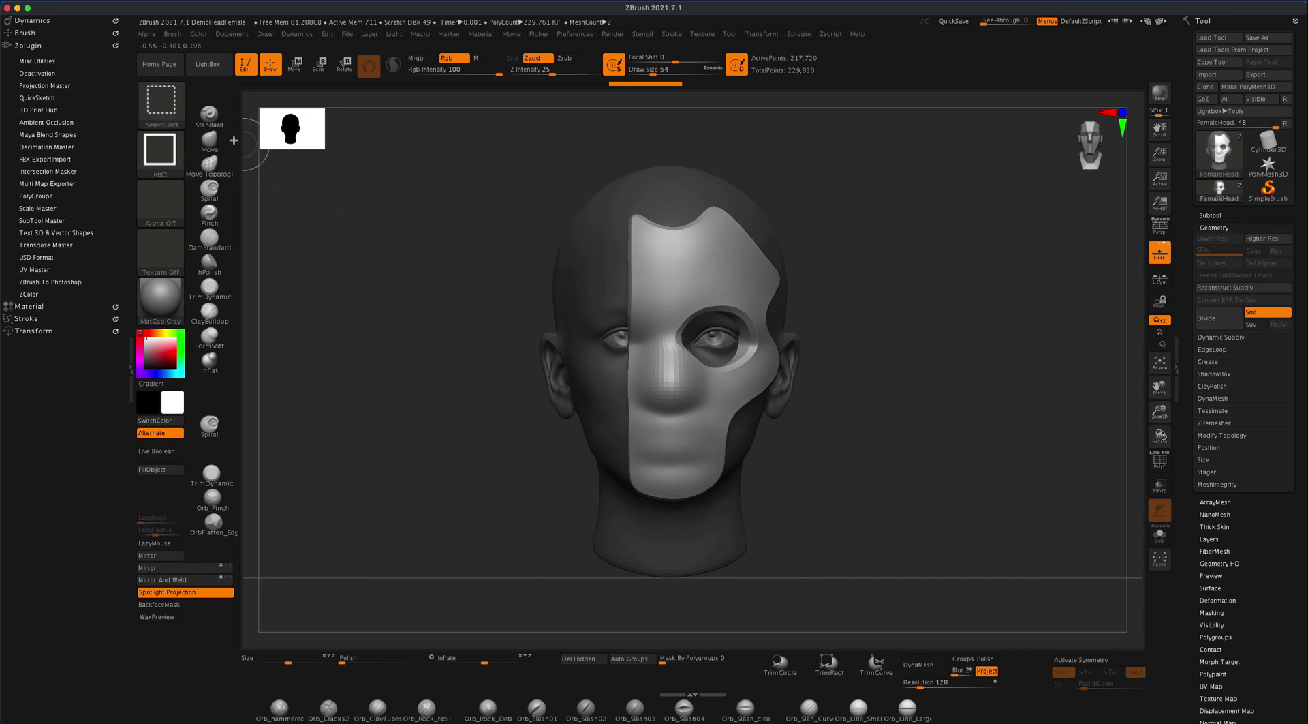
left_click(158, 105)
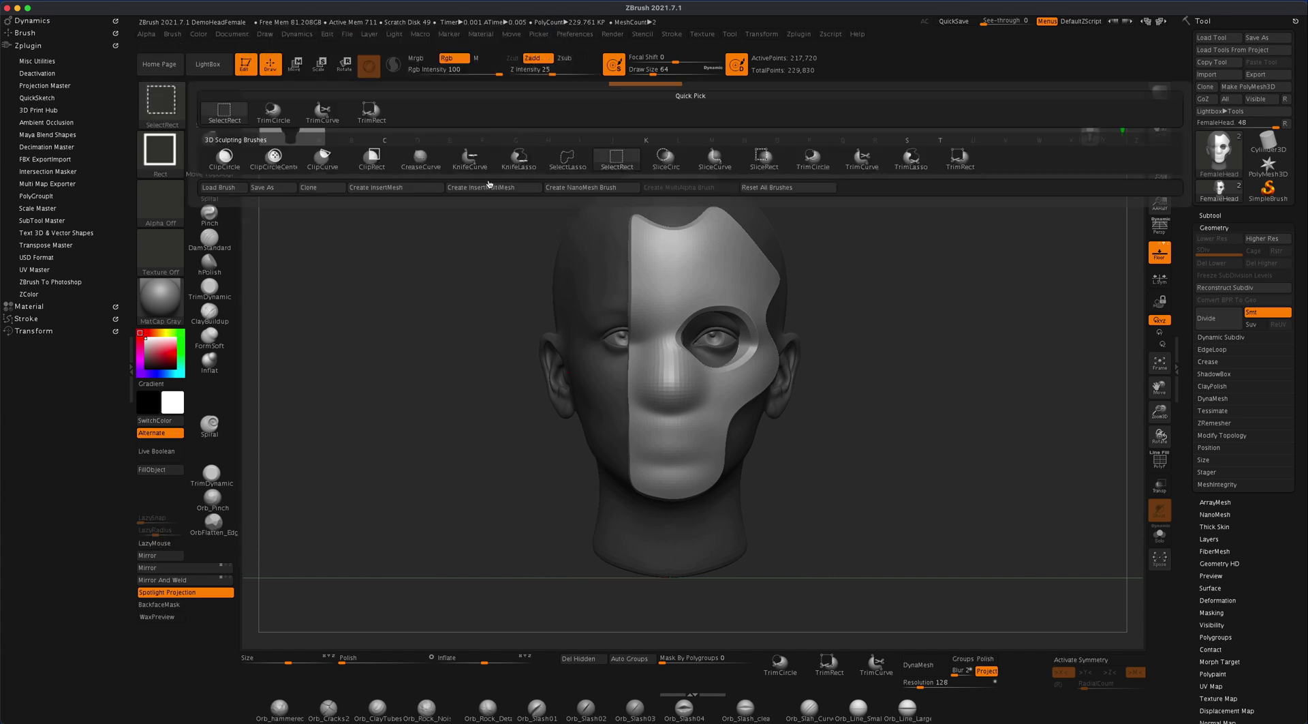
left_click(470, 161)
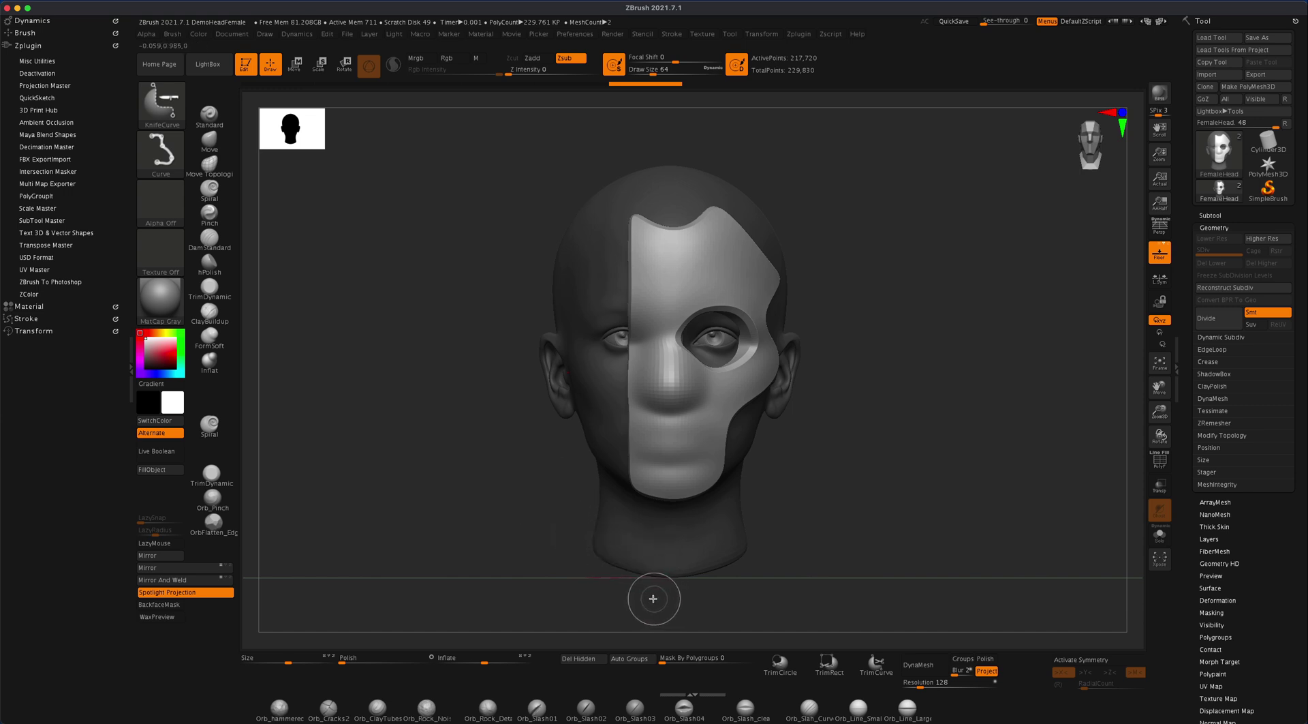
left_click_drag(651, 604, 646, 139)
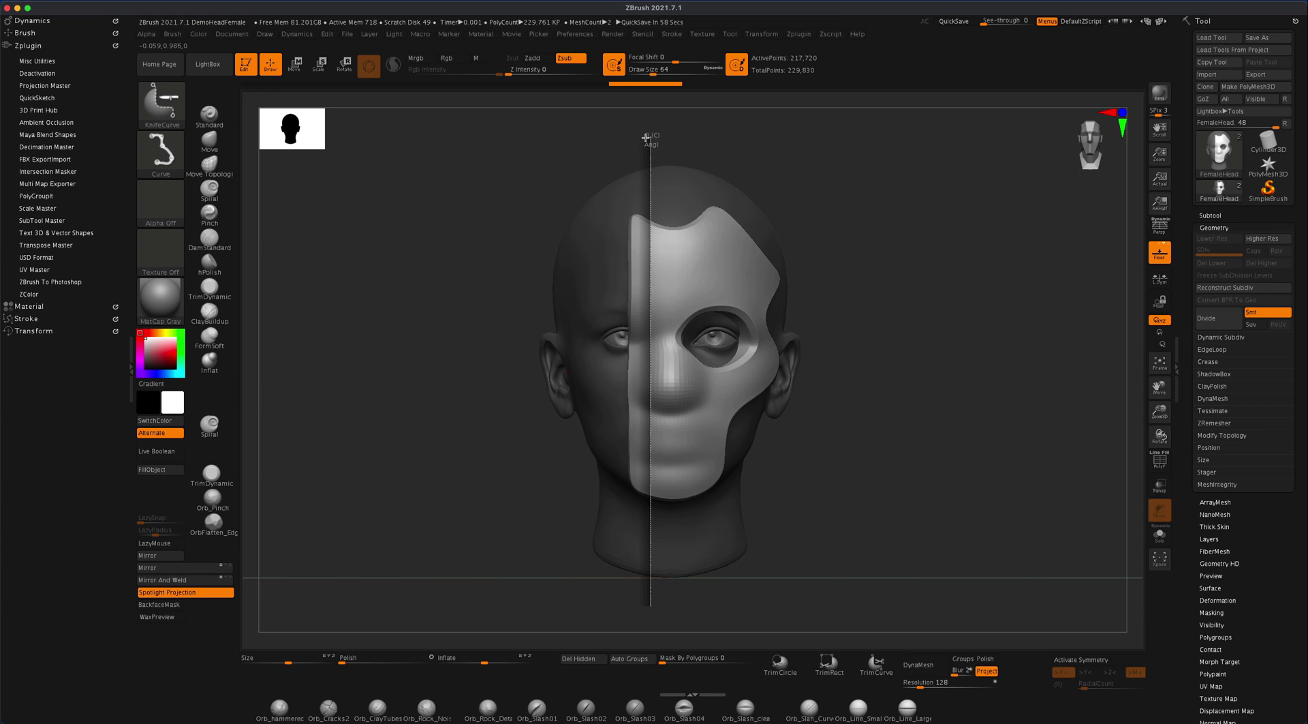
mouse_move(647, 138)
left_mouse_down()
mouse_move(672, 133)
mouse_move(641, 158)
mouse_move(631, 137)
mouse_move(669, 139)
mouse_move(658, 131)
left_mouse_up()
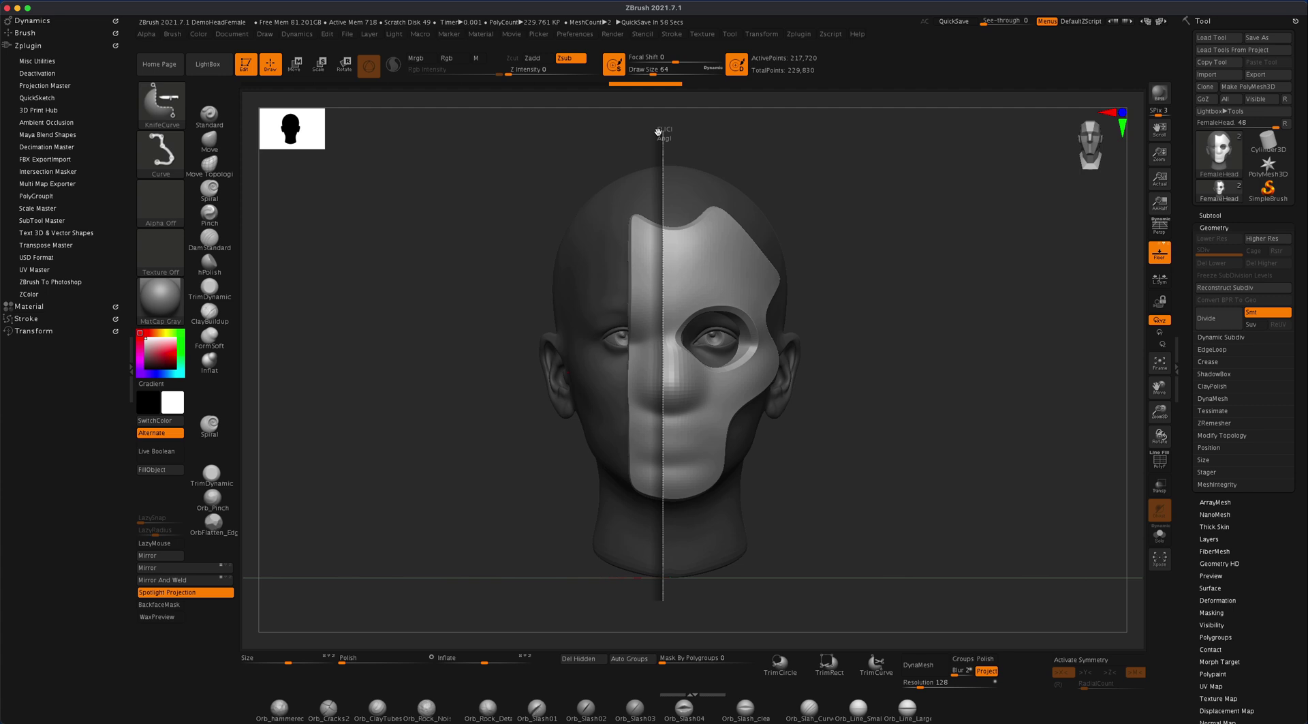
left_click_drag(659, 131, 657, 131)
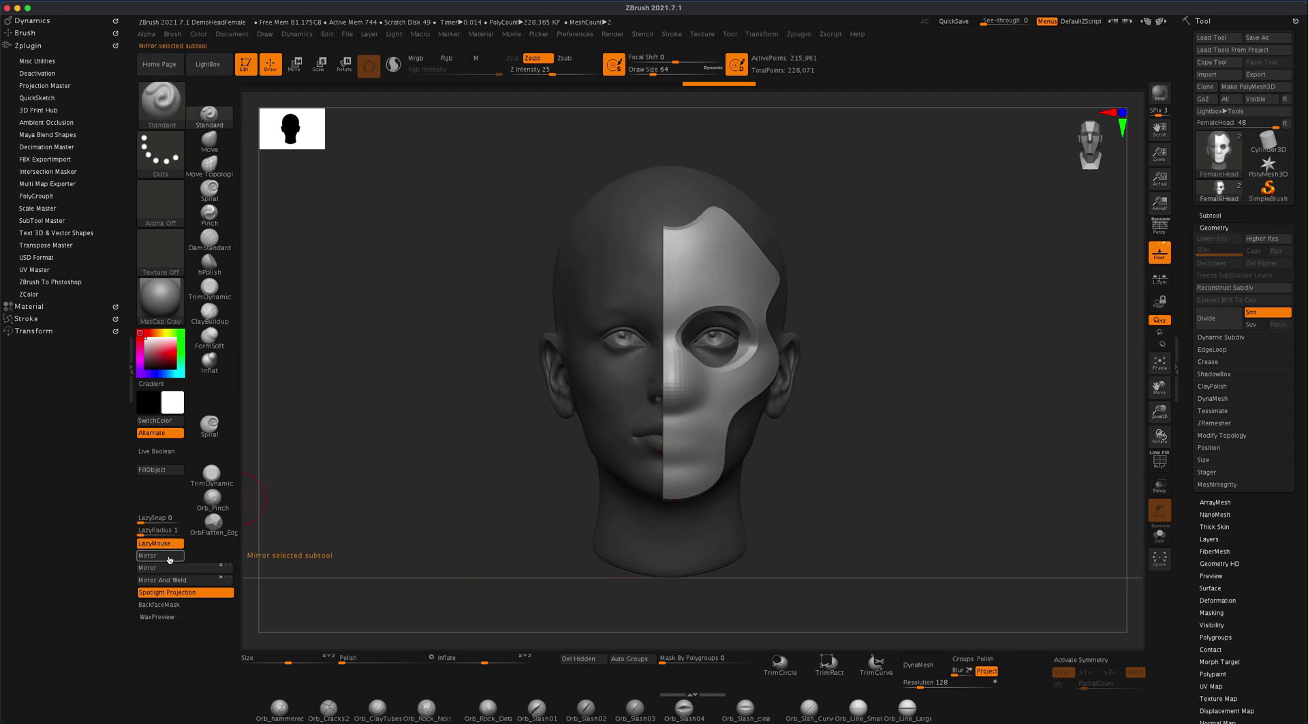
- Mirror the half mask to the opposite side of the face across the X axis
left_click(169, 556)
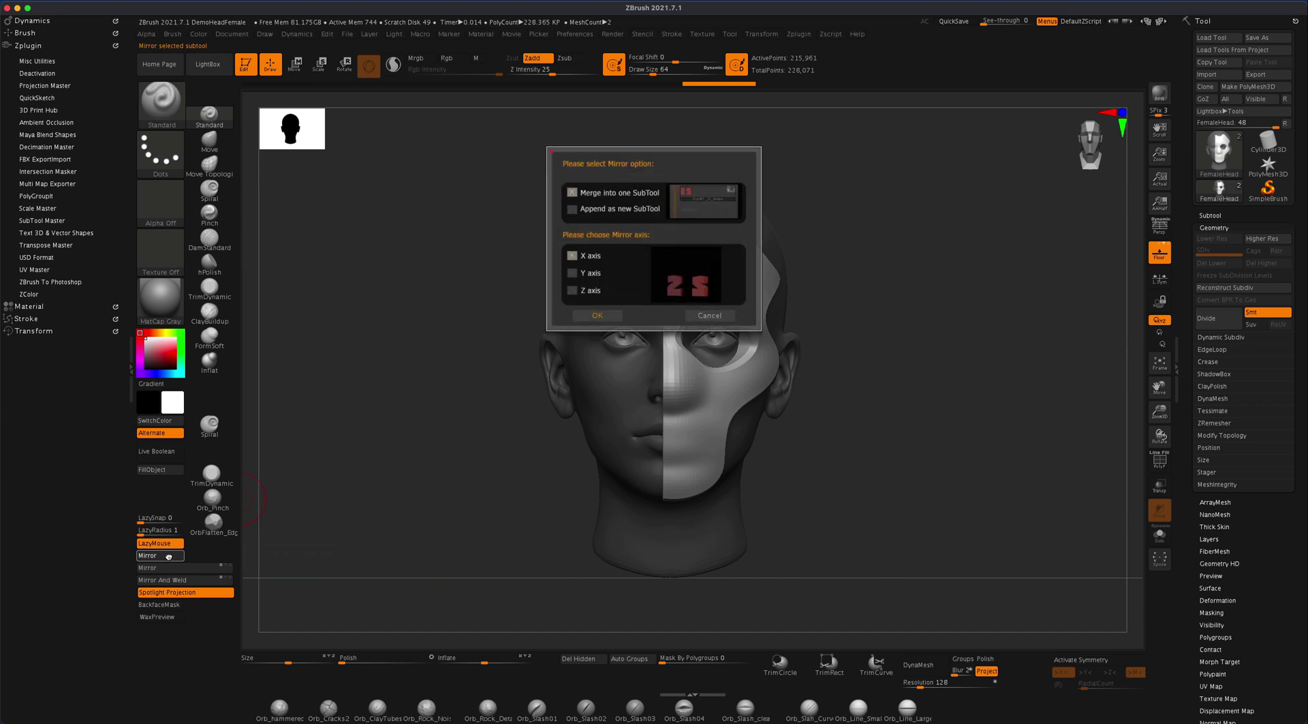
left_click(606, 319)
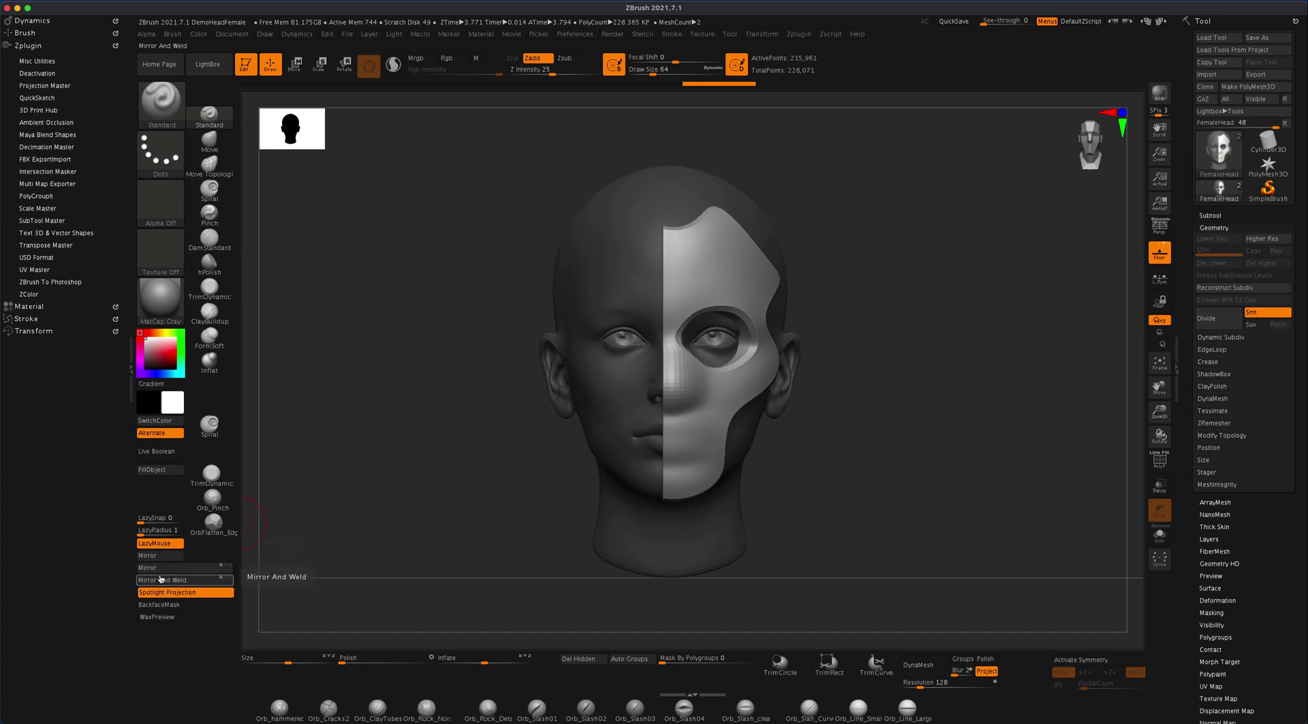
left_click(162, 569)
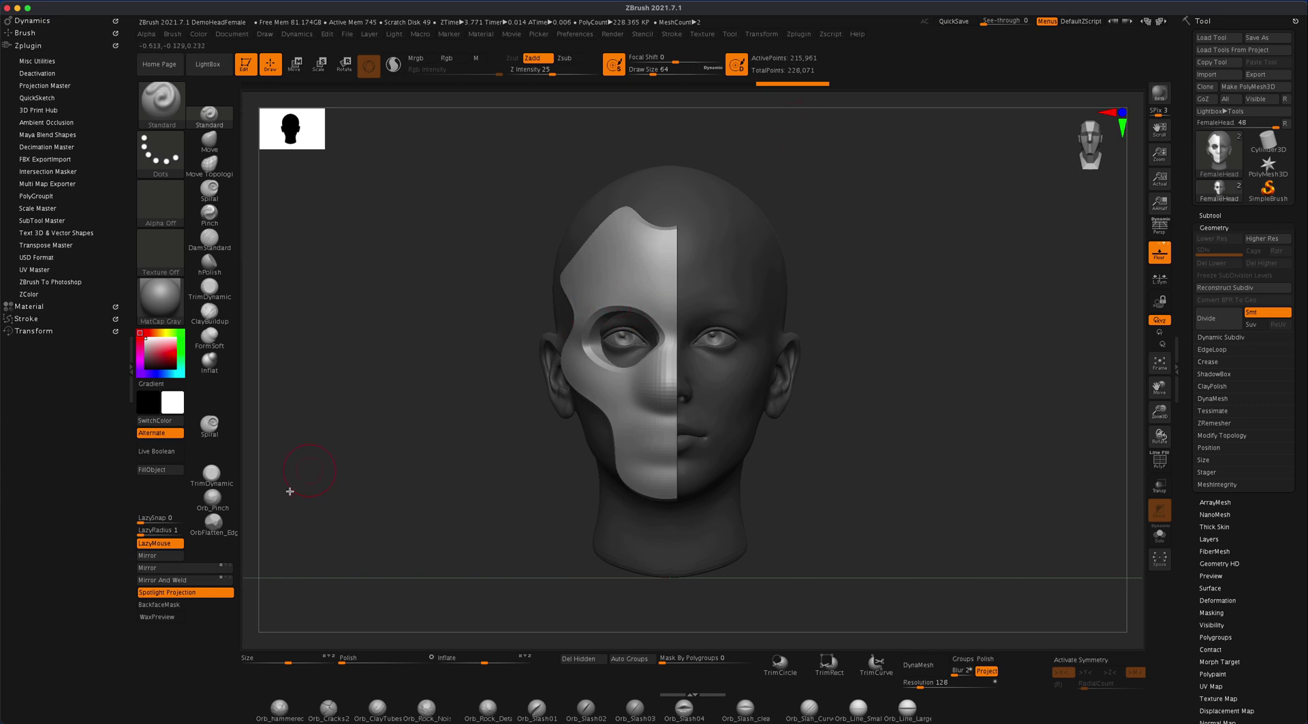
- Locate the Mirror command in the SubTool Master plugin
left_click(796, 34)
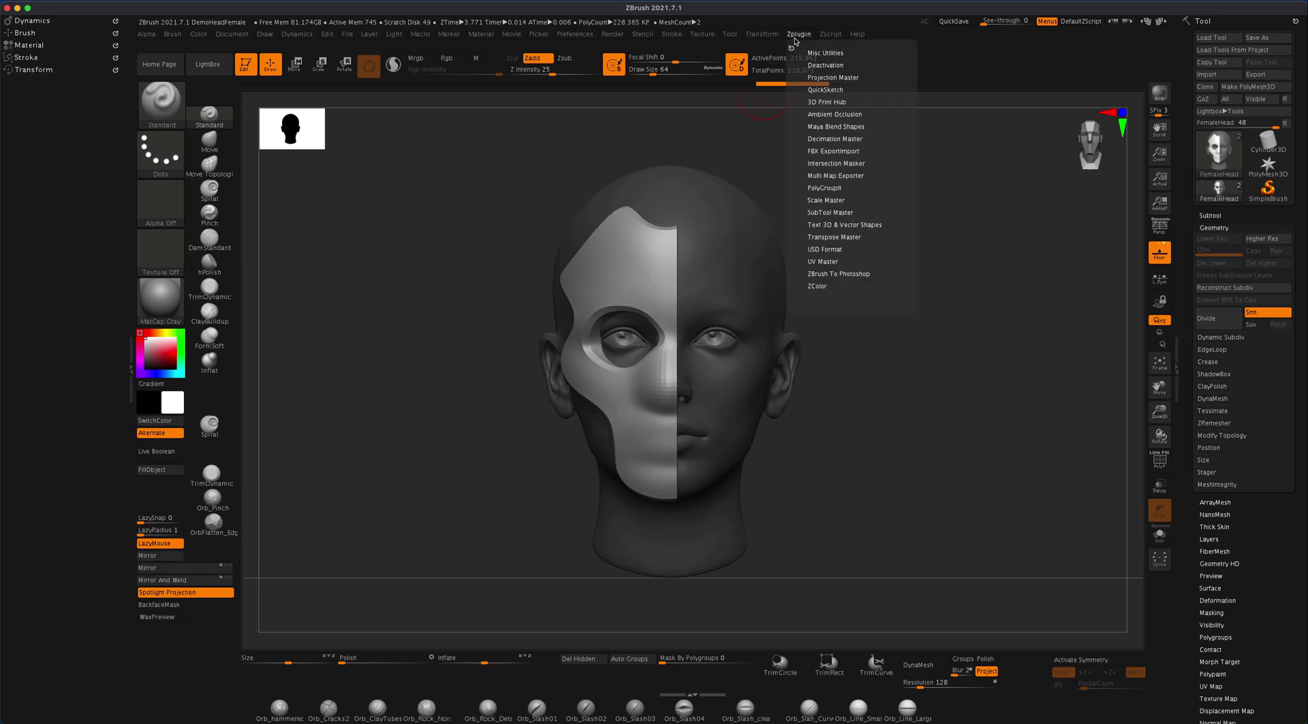
left_click(837, 215)
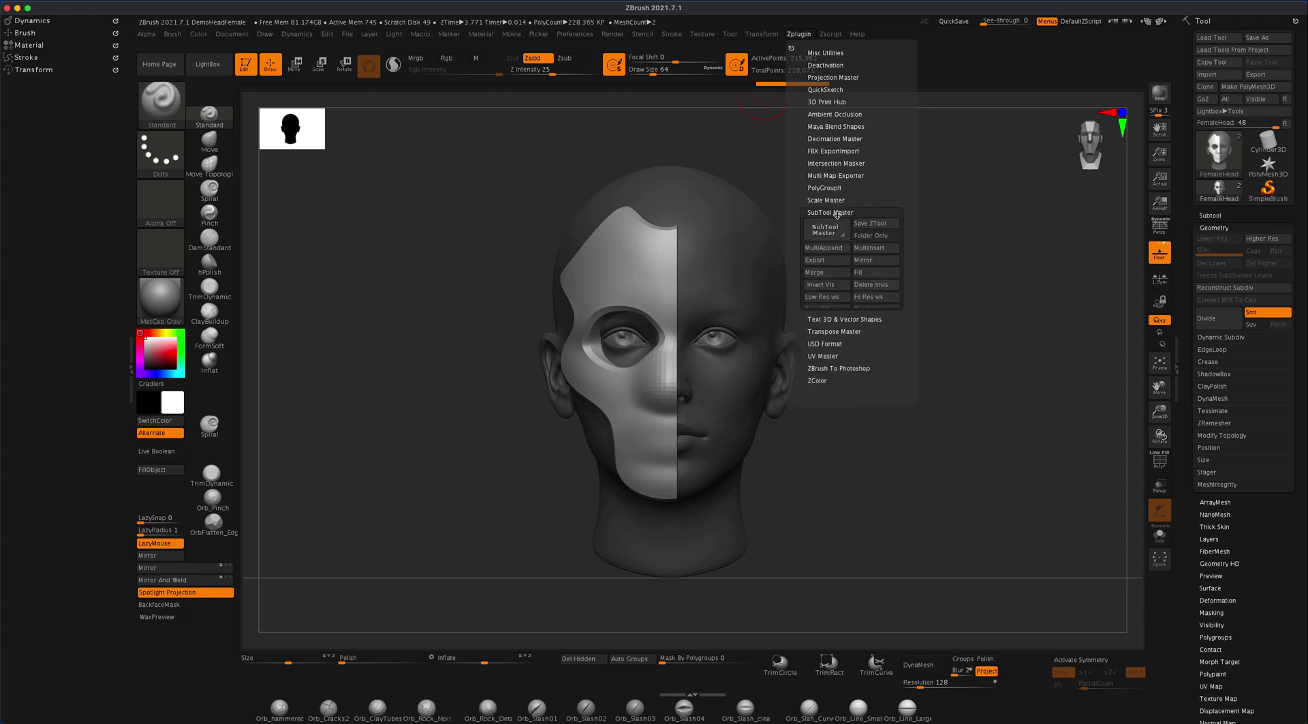
left_click(867, 265)
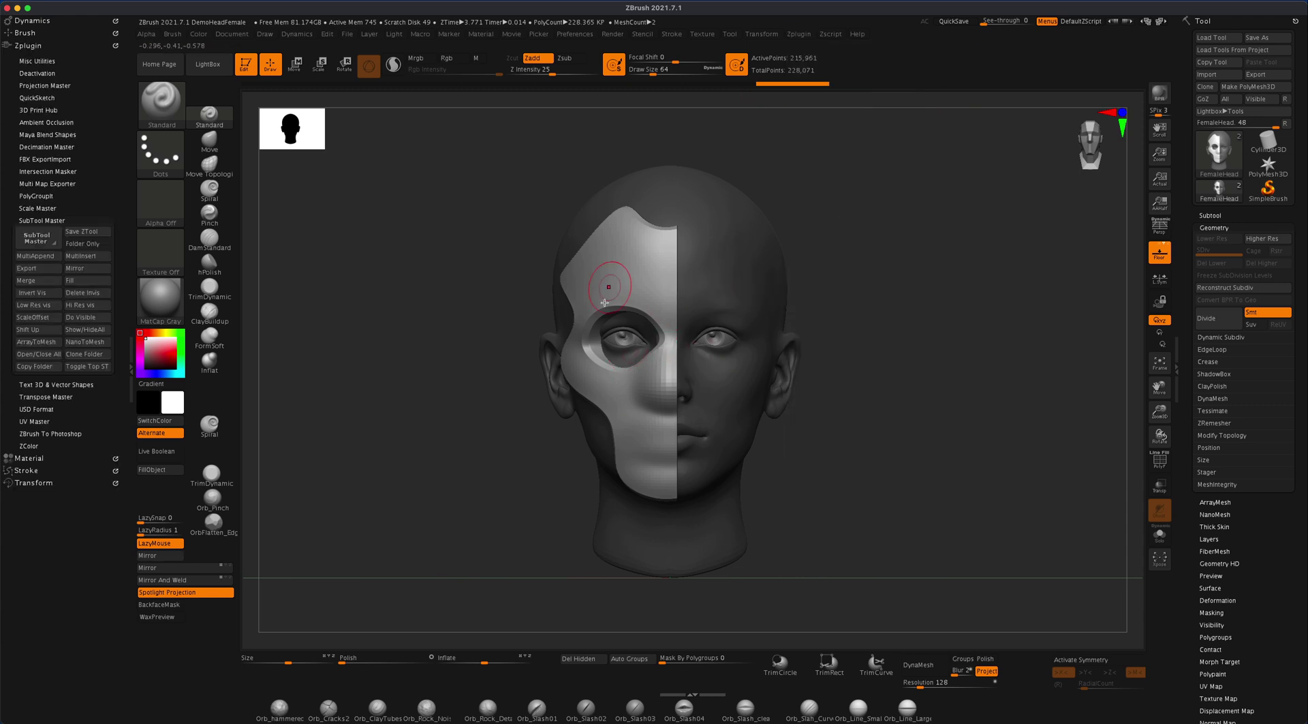
- Mirror and weld the half mask into a full symmetrical mask, and expand the Modify Topology settings
left_click(163, 581)
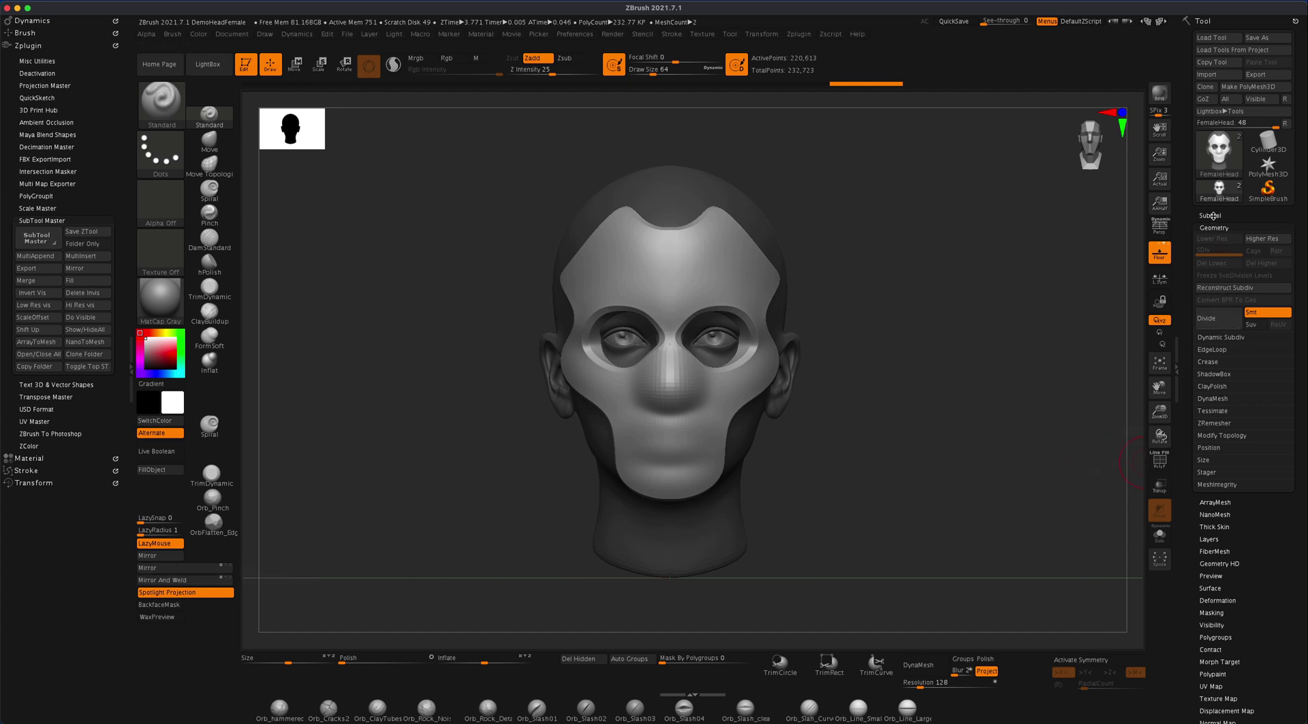
left_click(1211, 435)
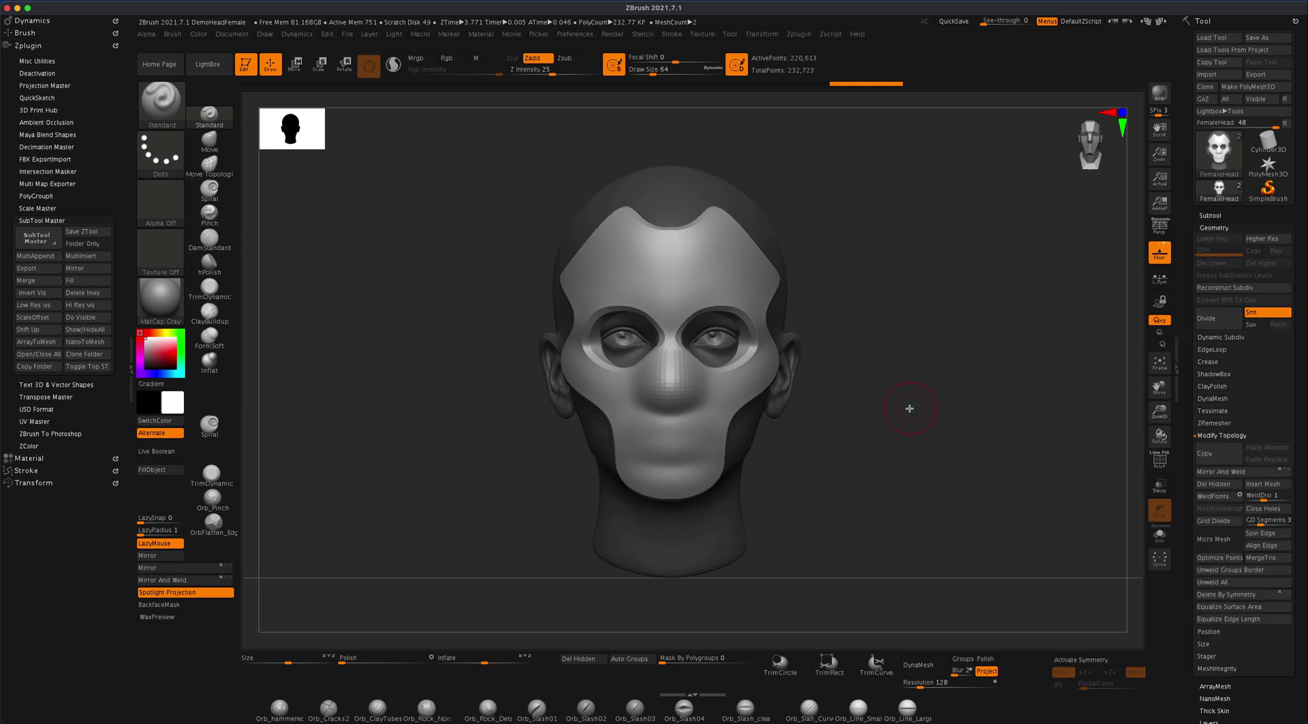
mouse_move(910, 409)
left_mouse_down()
mouse_move(940, 409)
mouse_move(881, 411)
mouse_move(917, 409)
mouse_move(906, 406)
left_mouse_up()
- Widen both eye openings of the mask outward with the Move brush at a draw size of about 187 and X symmetry on
left_click(209, 141)
key("s")
left_click_drag(427, 294, 467, 293)
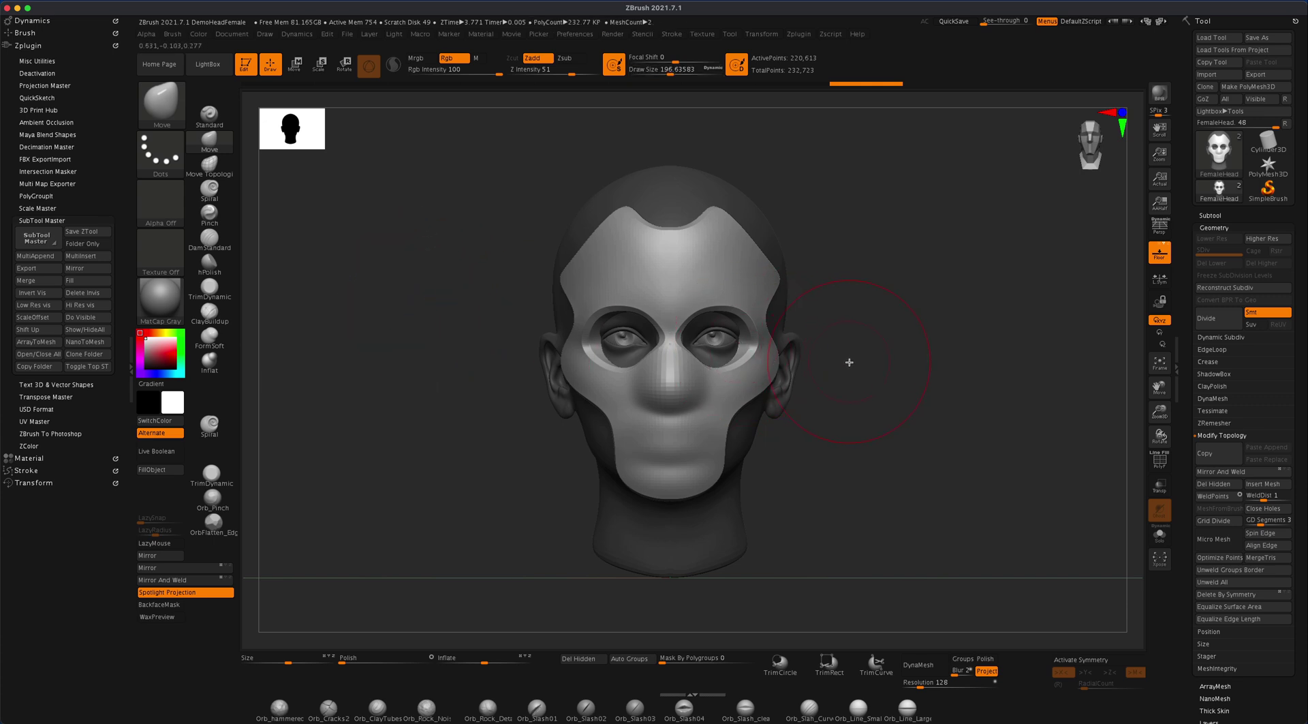
key("s")
left_click_drag(862, 362, 860, 362)
left_click_drag(739, 340, 743, 342)
key("ctrl+z")
key("x")
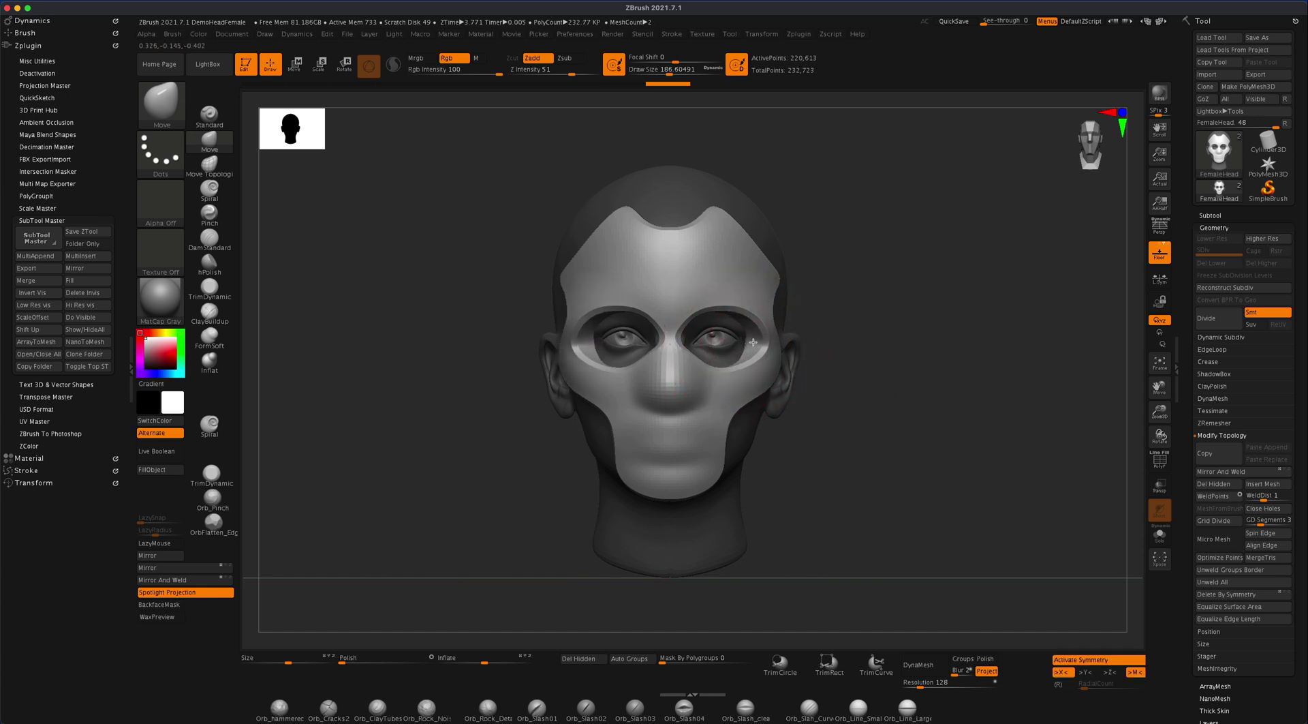
left_click_drag(968, 374, 812, 401)
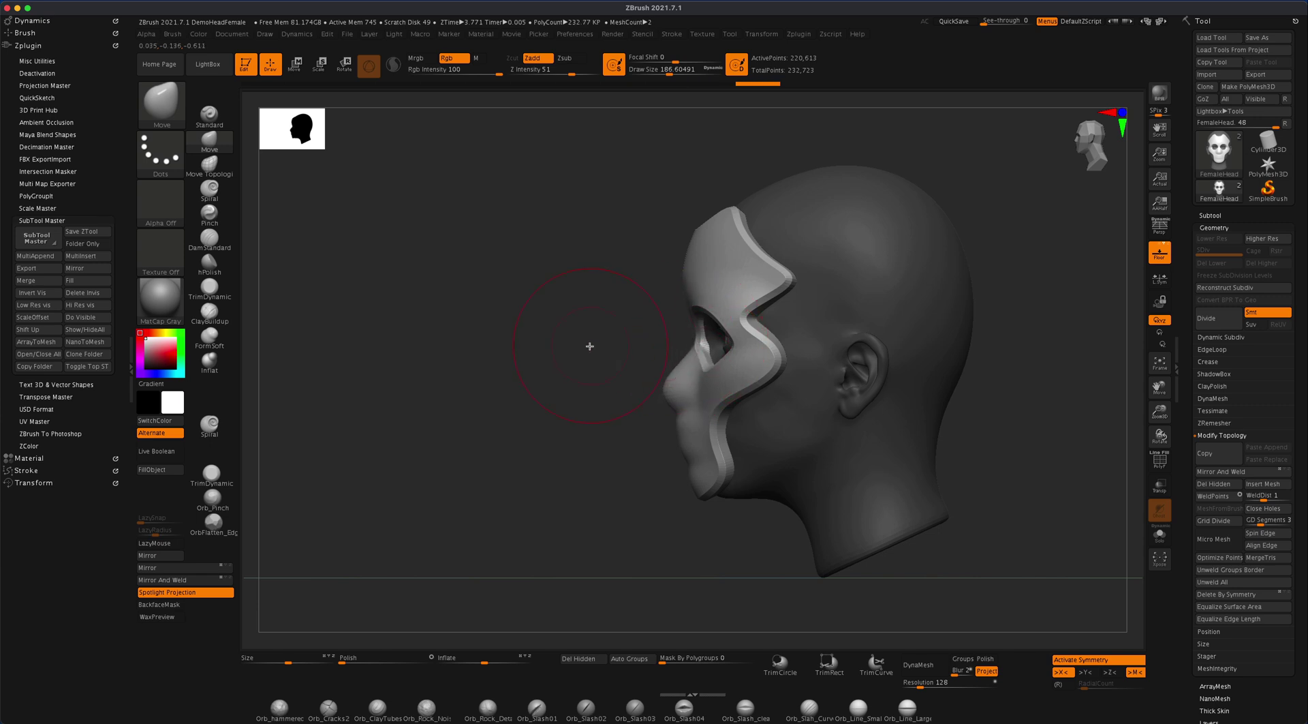
- Smooth the nose bridge of the mask with the Smooth brush at a draw size of about 71
left_click_drag(590, 346, 772, 390)
mouse_move(853, 401)
left_mouse_down()
mouse_move(885, 426)
mouse_move(891, 411)
mouse_move(906, 444)
mouse_move(935, 459)
mouse_move(888, 462)
left_mouse_up()
key("s")
key("s")
key("shift")
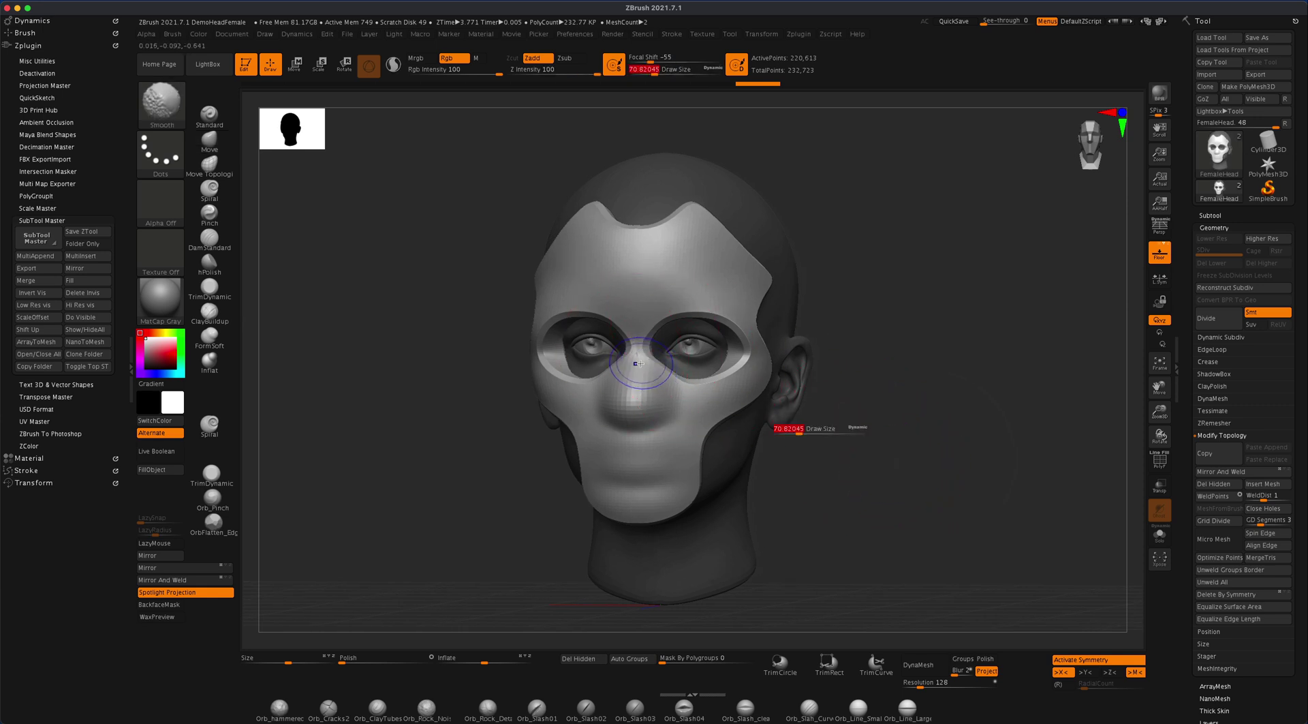
left_click_drag(641, 361, 635, 341, "shift")
key("shift")
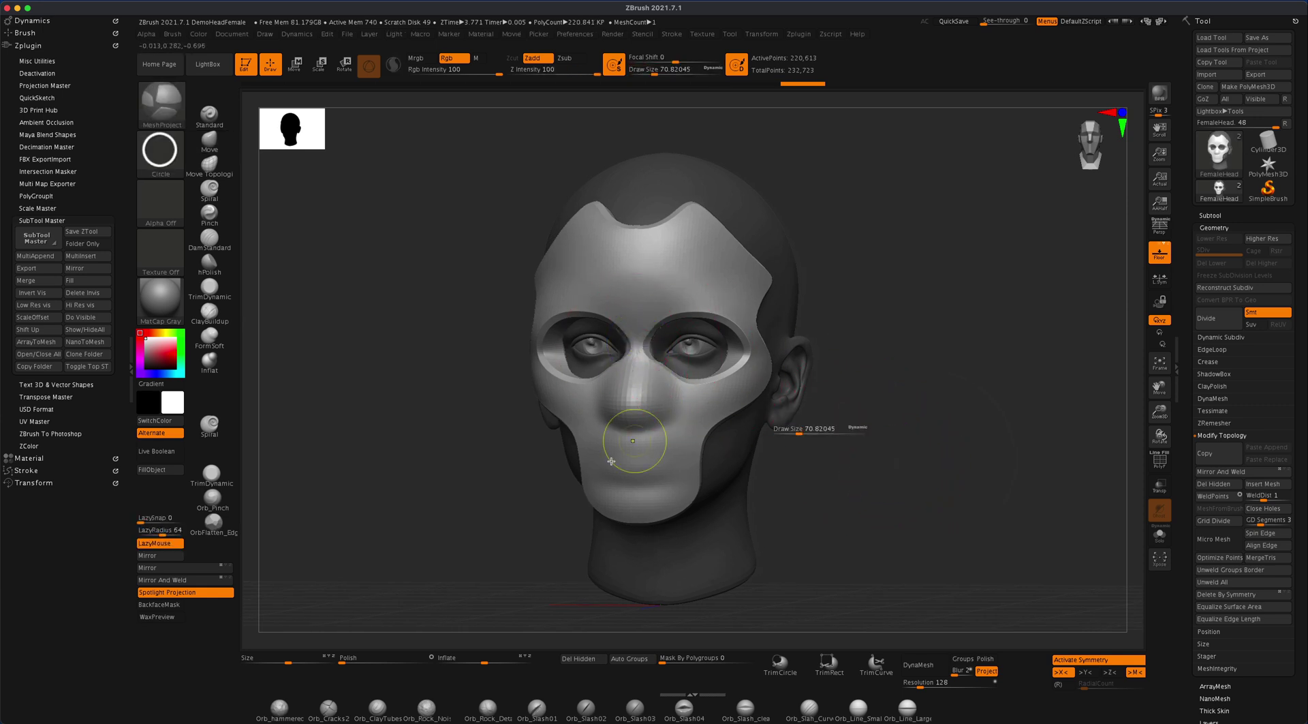
- Switch back to the Move brush, apply a slight Polish deformation to the mask, and check its shape from both sides
key("b")
key("m")
key("v")
left_click_drag(340, 662, 348, 661)
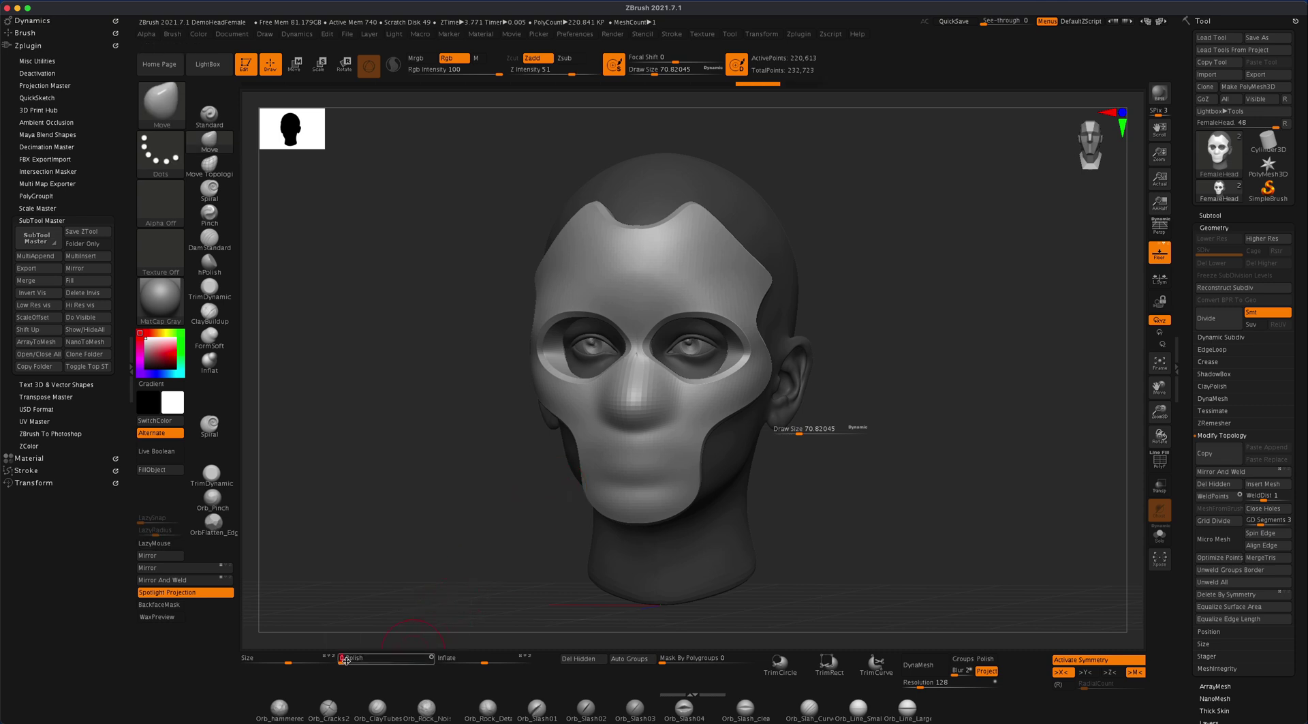
left_click_drag(417, 561, 922, 533)
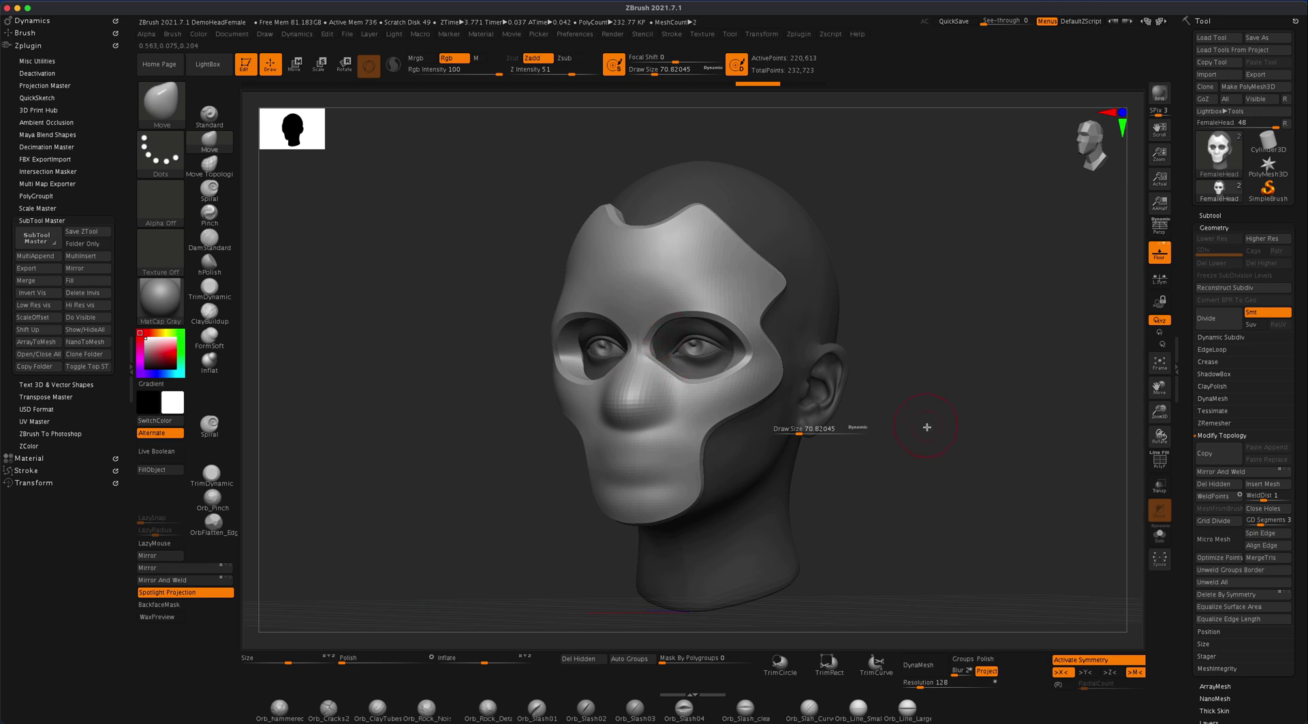
mouse_move(926, 426)
left_mouse_down()
mouse_move(895, 416)
mouse_move(940, 437)
left_mouse_up()
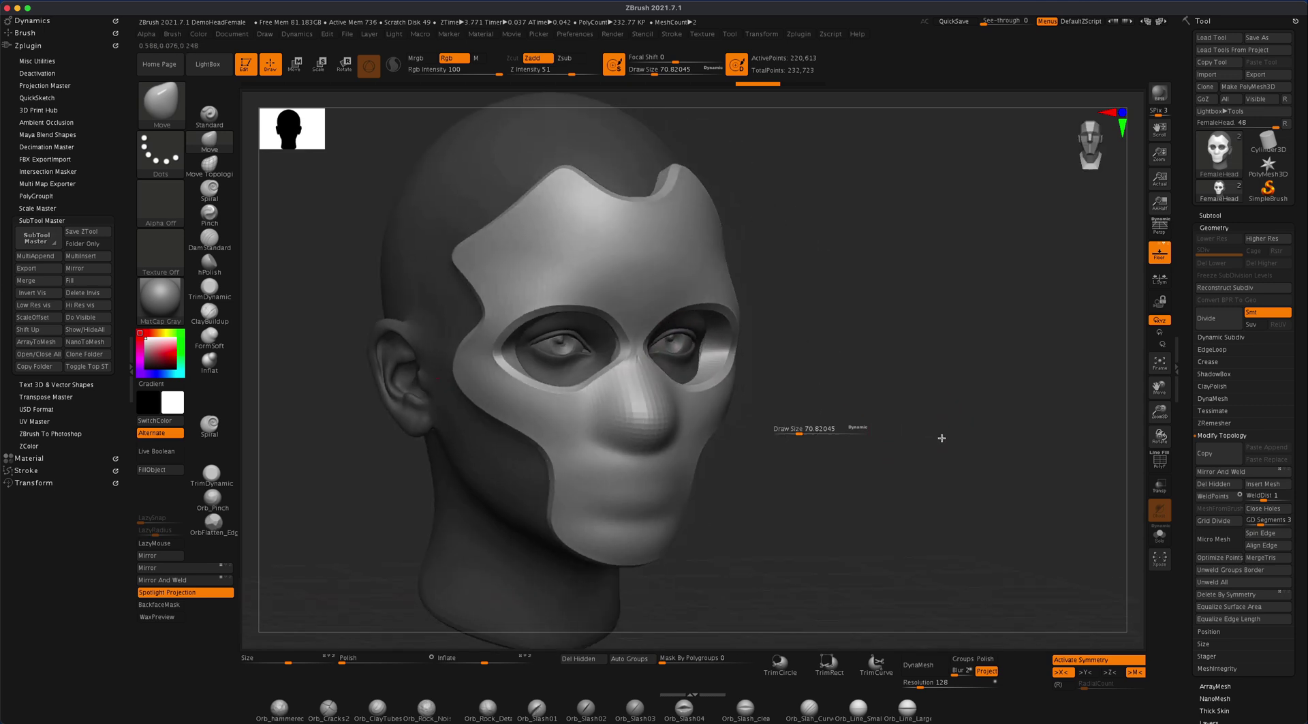
mouse_move(850, 439)
left_mouse_down()
mouse_move(888, 452)
mouse_move(845, 455)
left_mouse_up()
left_click_drag(518, 373, 980, 489)
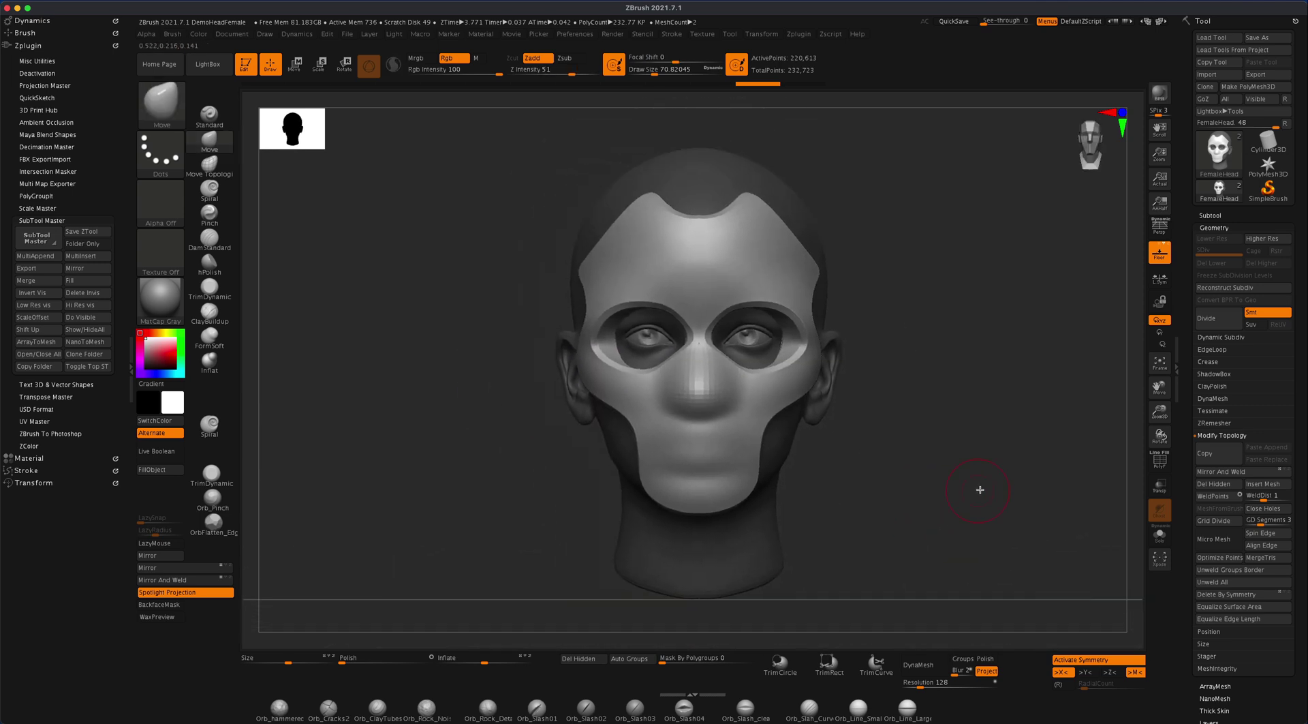
left_click_drag(993, 391, 992, 392)
- Pinch a sharp horizontal crease across the mask's nose with the Pinch brush at a draw size of about 59
left_click(209, 212)
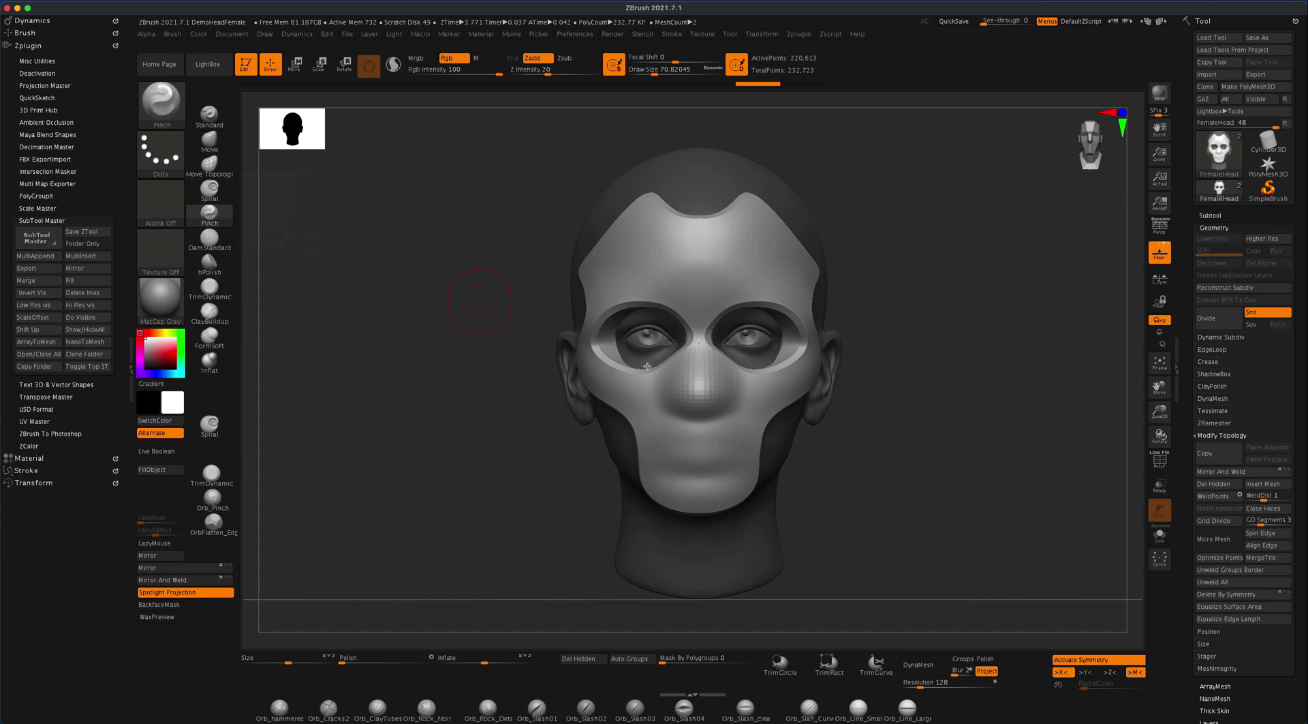
mouse_move(676, 394)
left_mouse_down()
mouse_move(702, 395)
mouse_move(681, 405)
left_mouse_up()
key("ctrl+z")
key("s")
left_click_drag(528, 453, 526, 453)
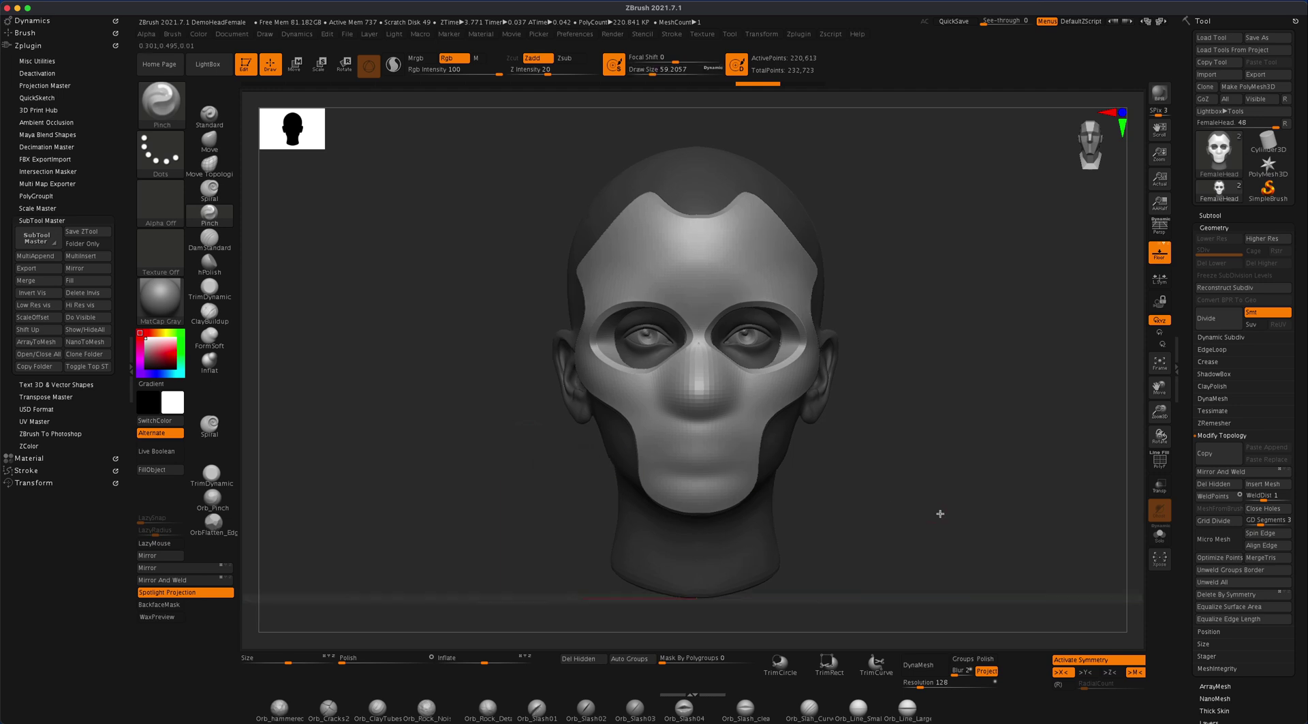
left_click_drag(941, 514, 941, 509)
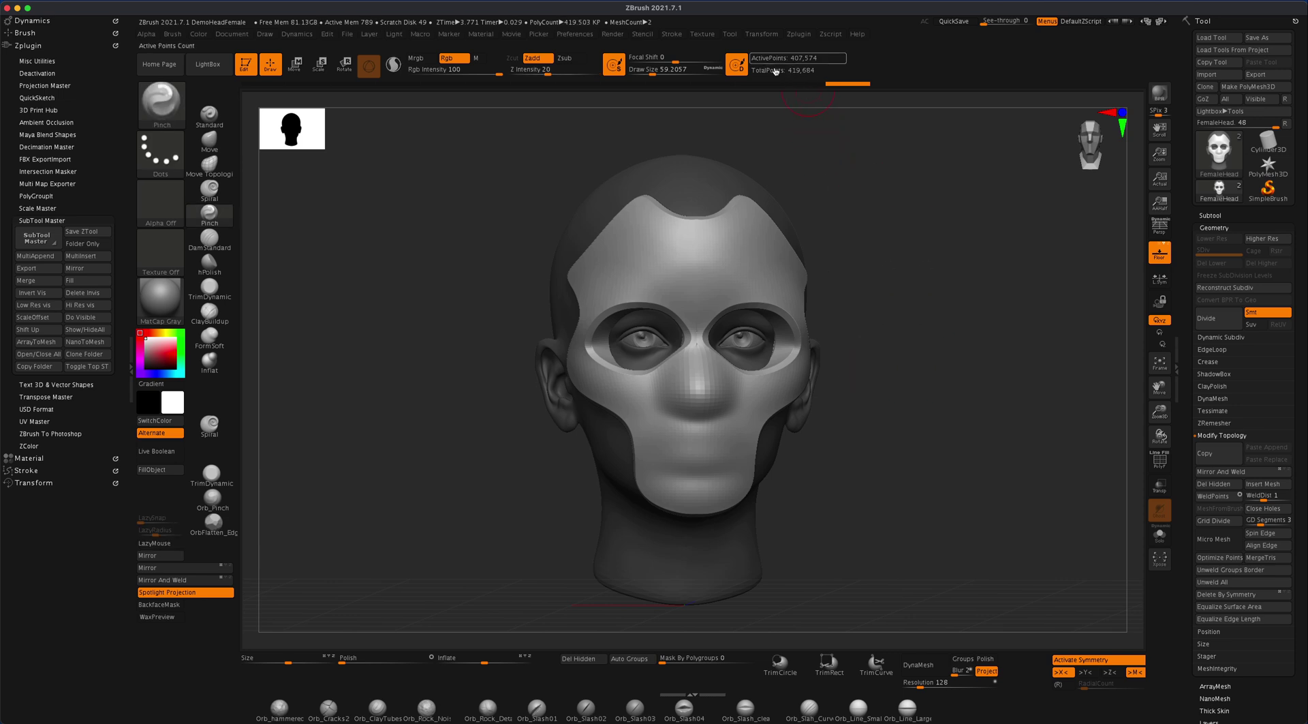
left_click_drag(902, 360, 928, 374, "shift")
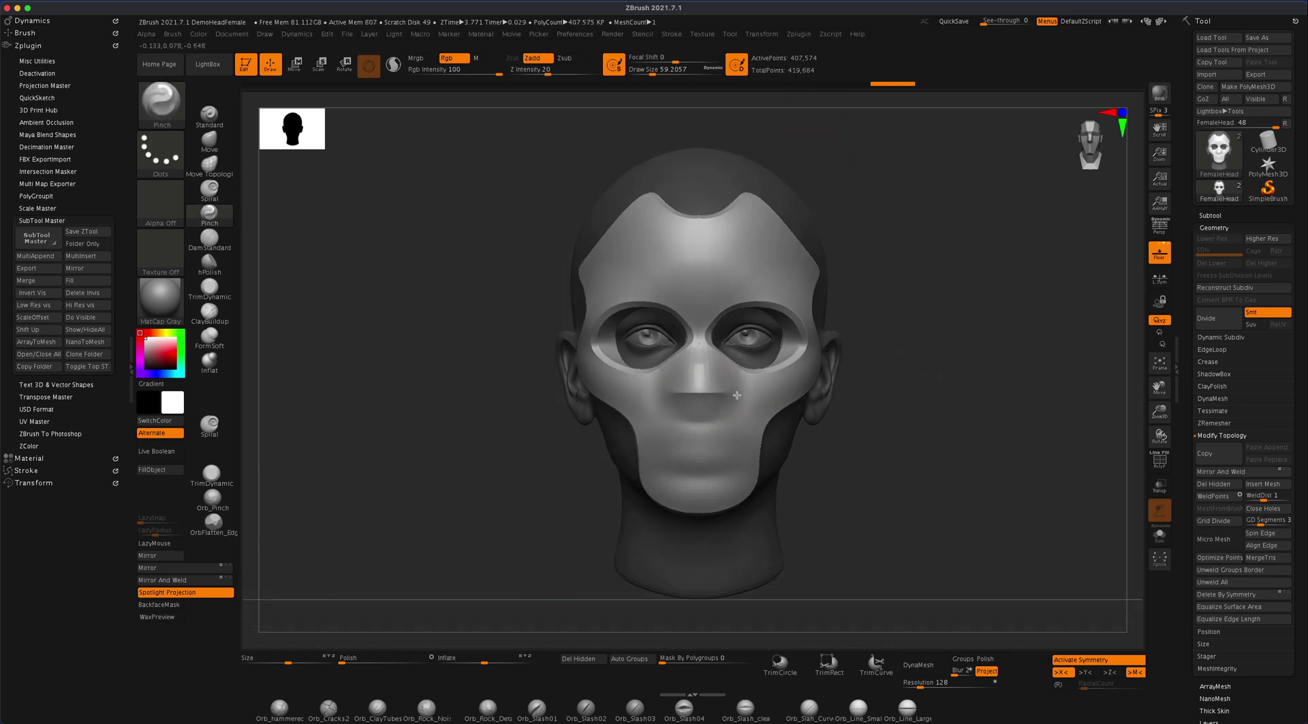
mouse_move(1002, 453)
left_mouse_down()
mouse_move(1052, 452)
mouse_move(969, 452)
mouse_move(958, 477)
left_mouse_up()
key("shift")
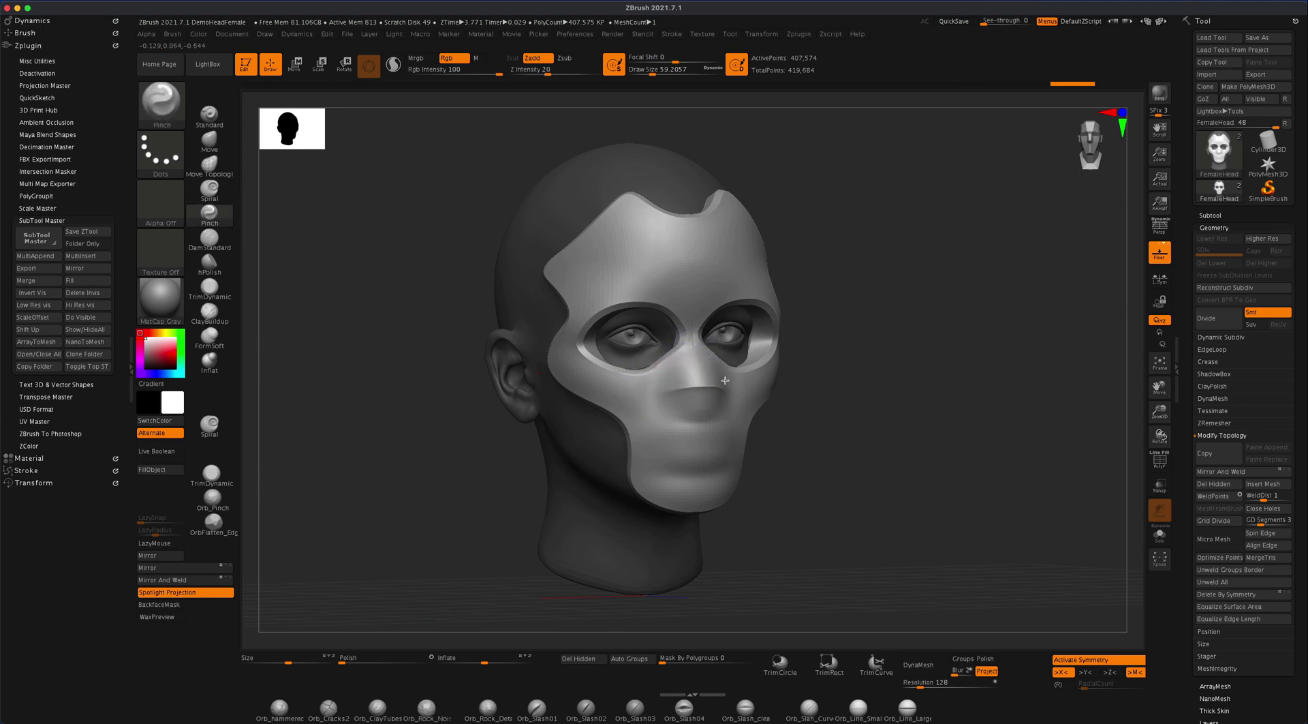
left_click_drag(792, 402, 568, 345)
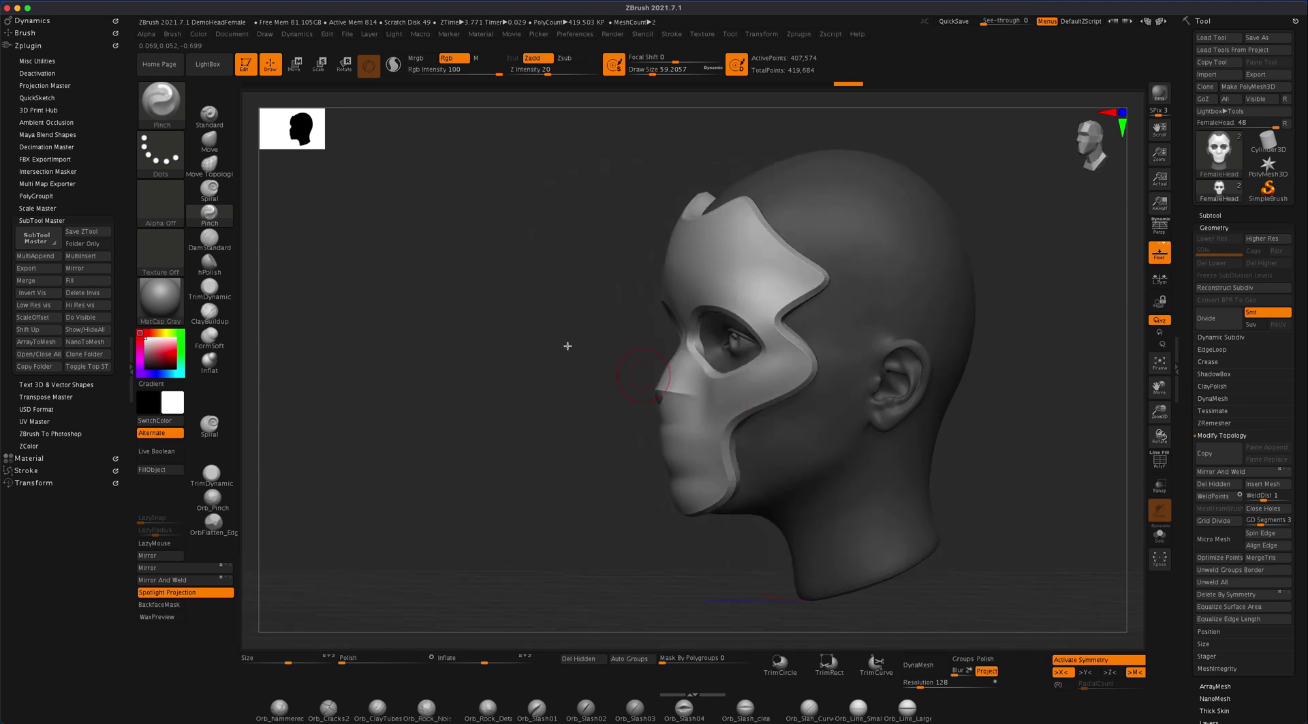
- Pull the mask's nose and mouth area forward in profile with the Move brush at a draw size of about 192
left_click(196, 145)
key("s")
left_click_drag(476, 368, 637, 407)
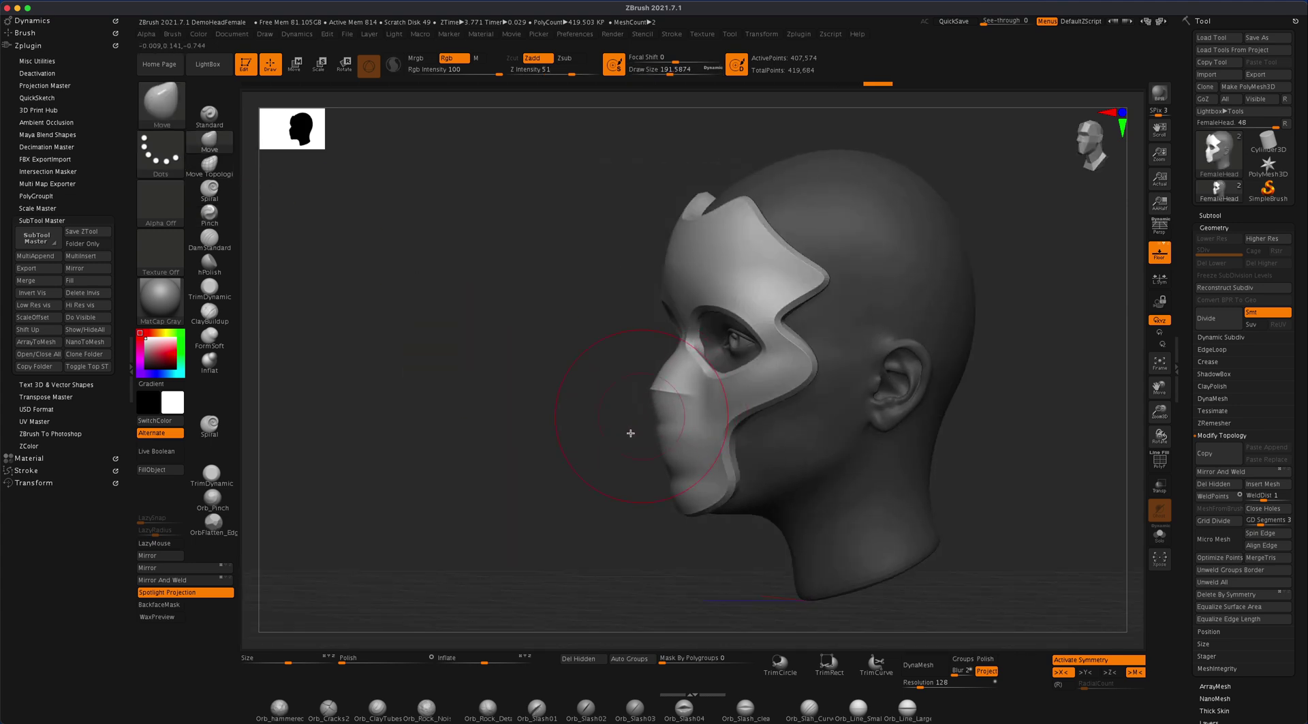
left_click_drag(669, 477, 890, 478)
mouse_move(538, 297)
left_mouse_down()
mouse_move(511, 379)
mouse_move(511, 362)
mouse_move(529, 375)
left_mouse_up()
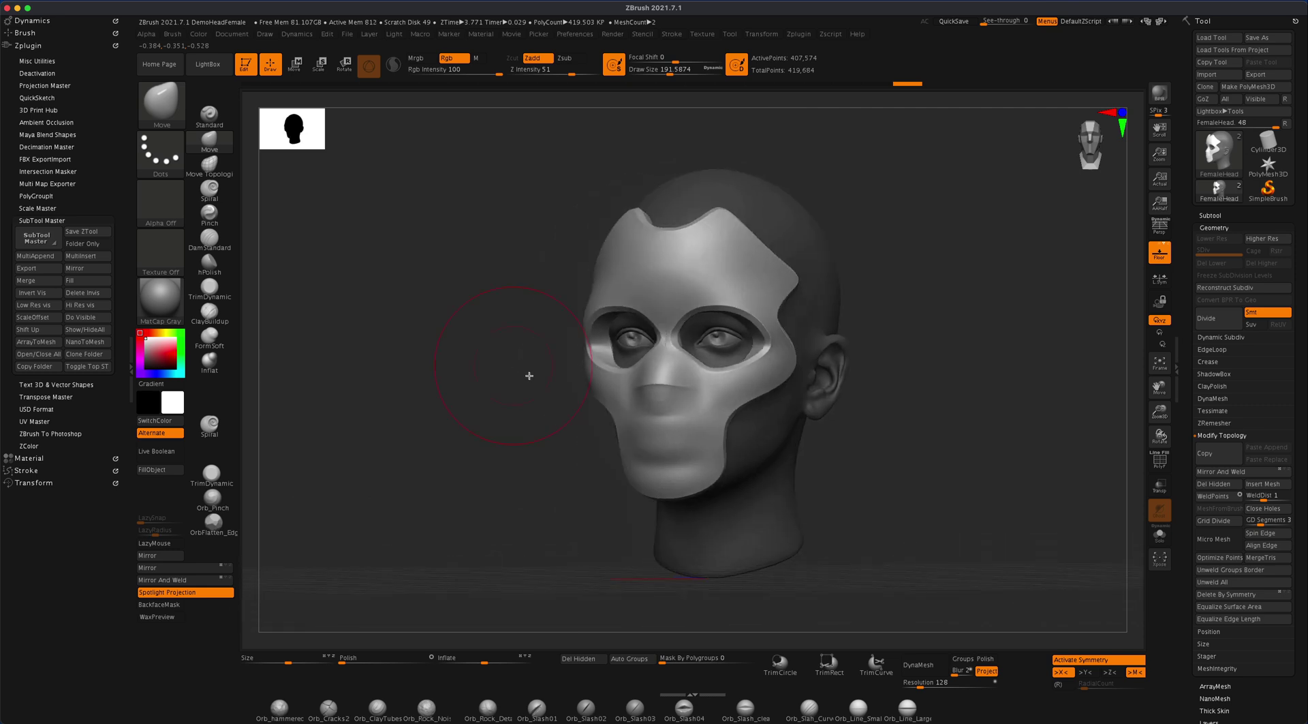
left_click_drag(850, 496, 818, 484)
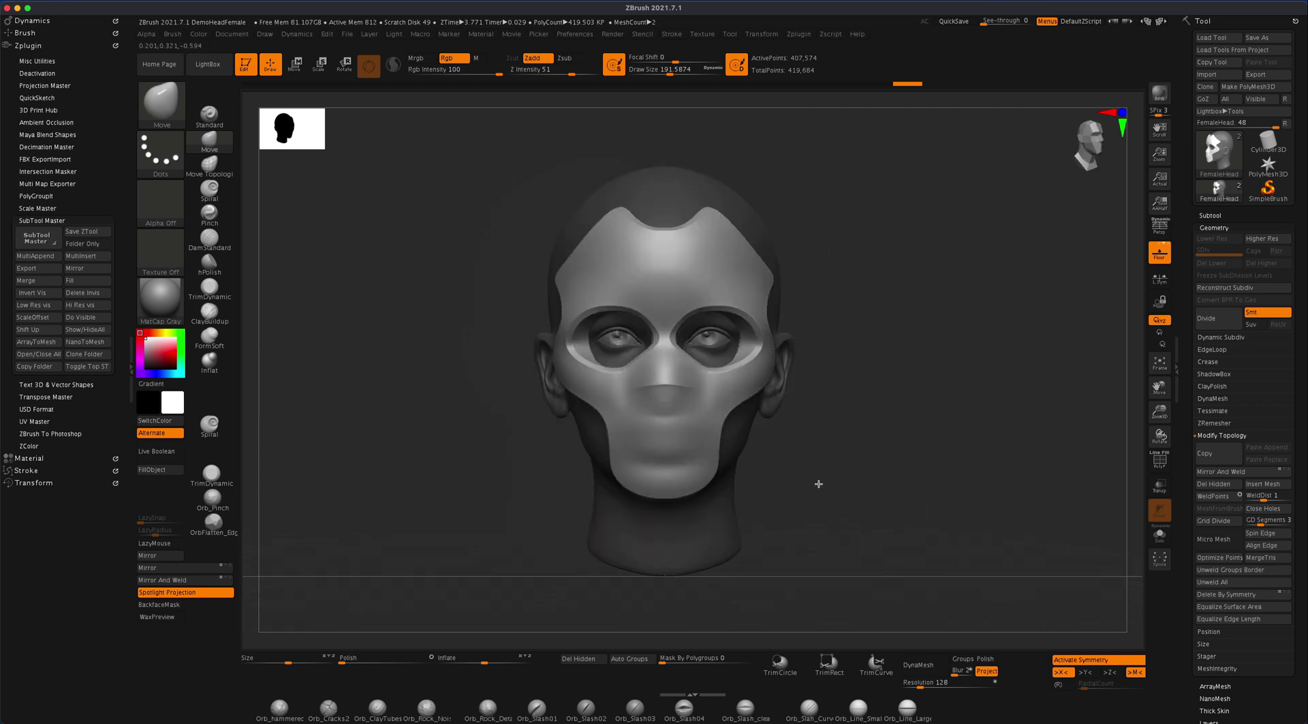
- Split the unmasked points of FemaleHead into a separate mask subtool and make that subtool active
left_click(1229, 213)
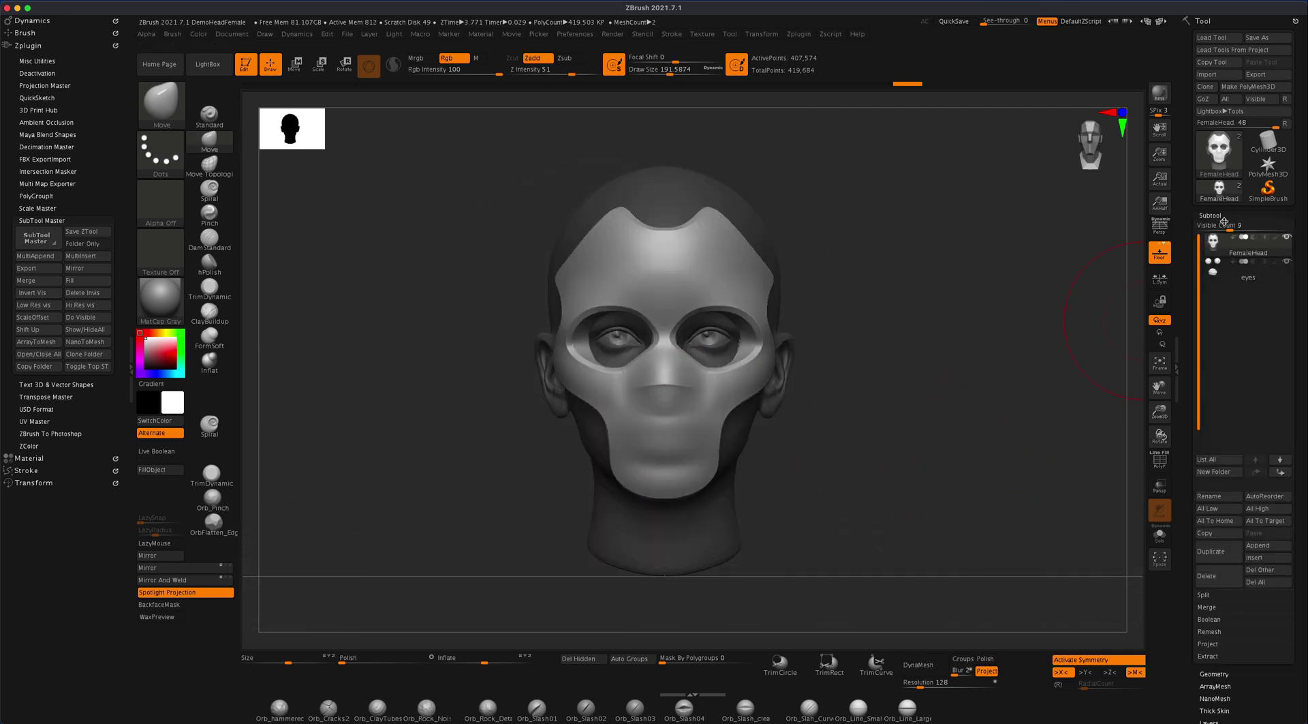
left_click(1281, 279)
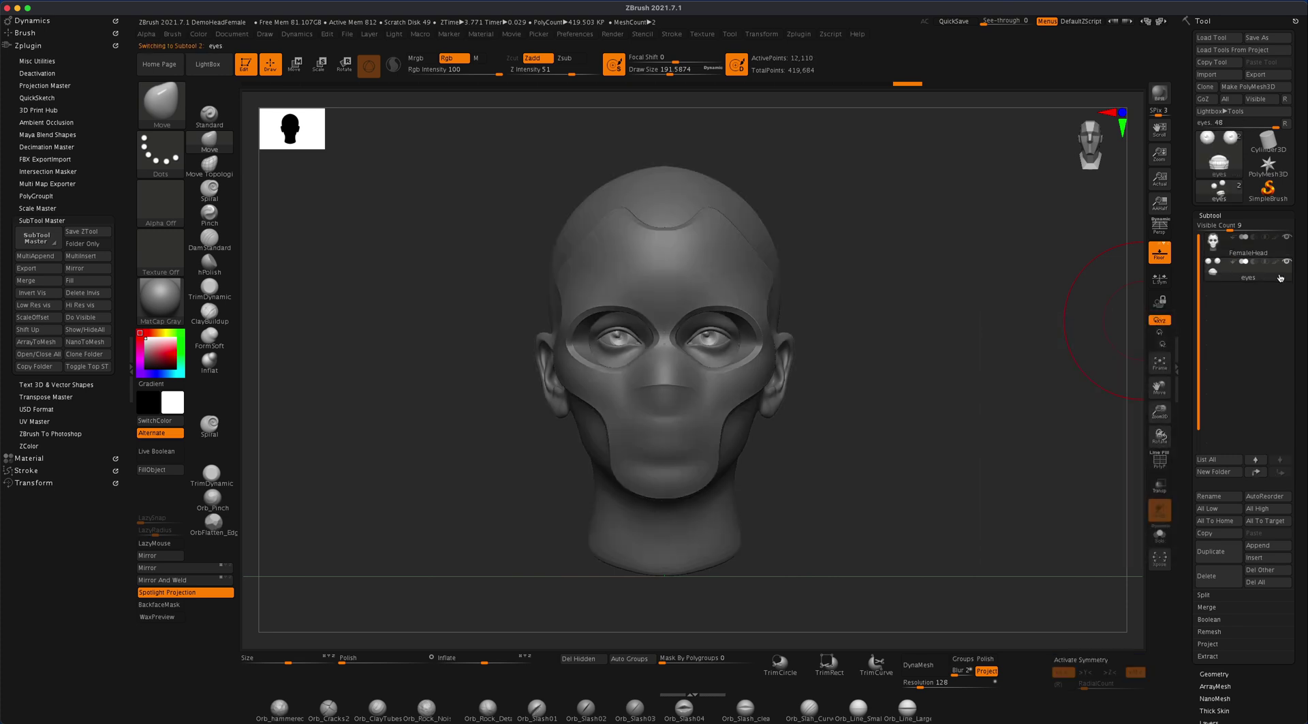
left_click(1275, 252)
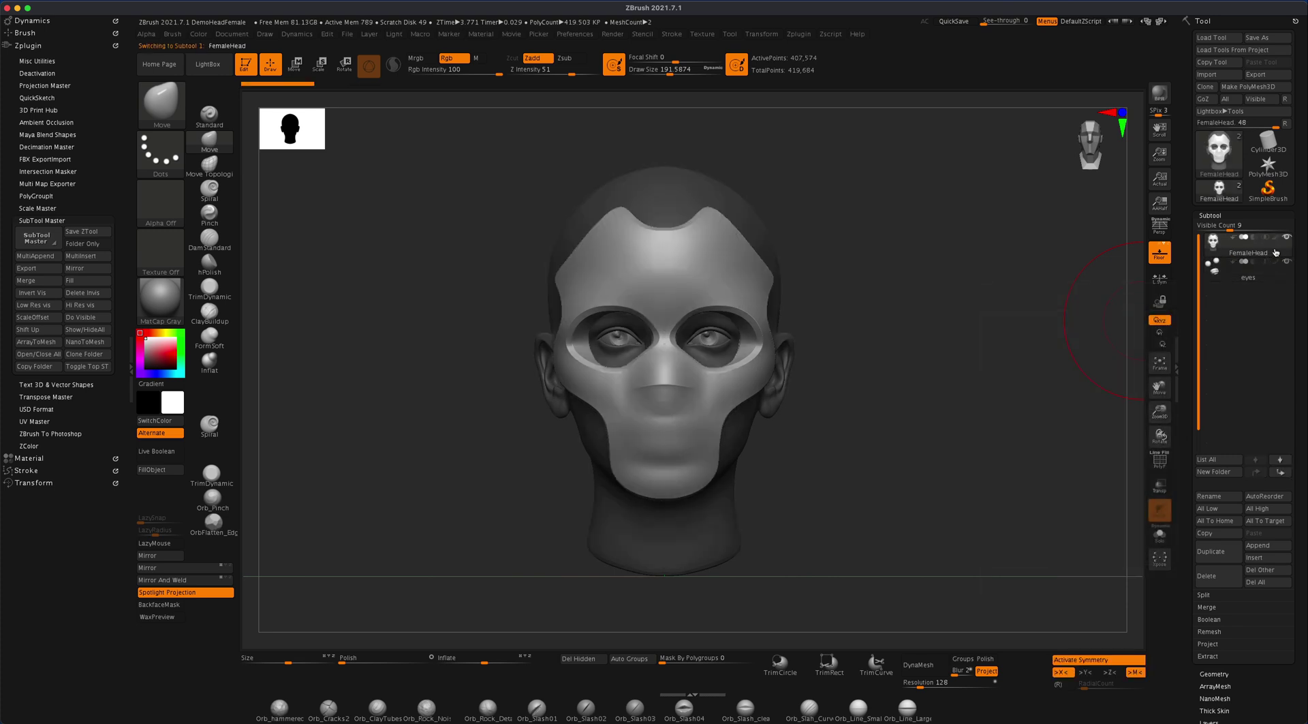
left_click(1205, 595)
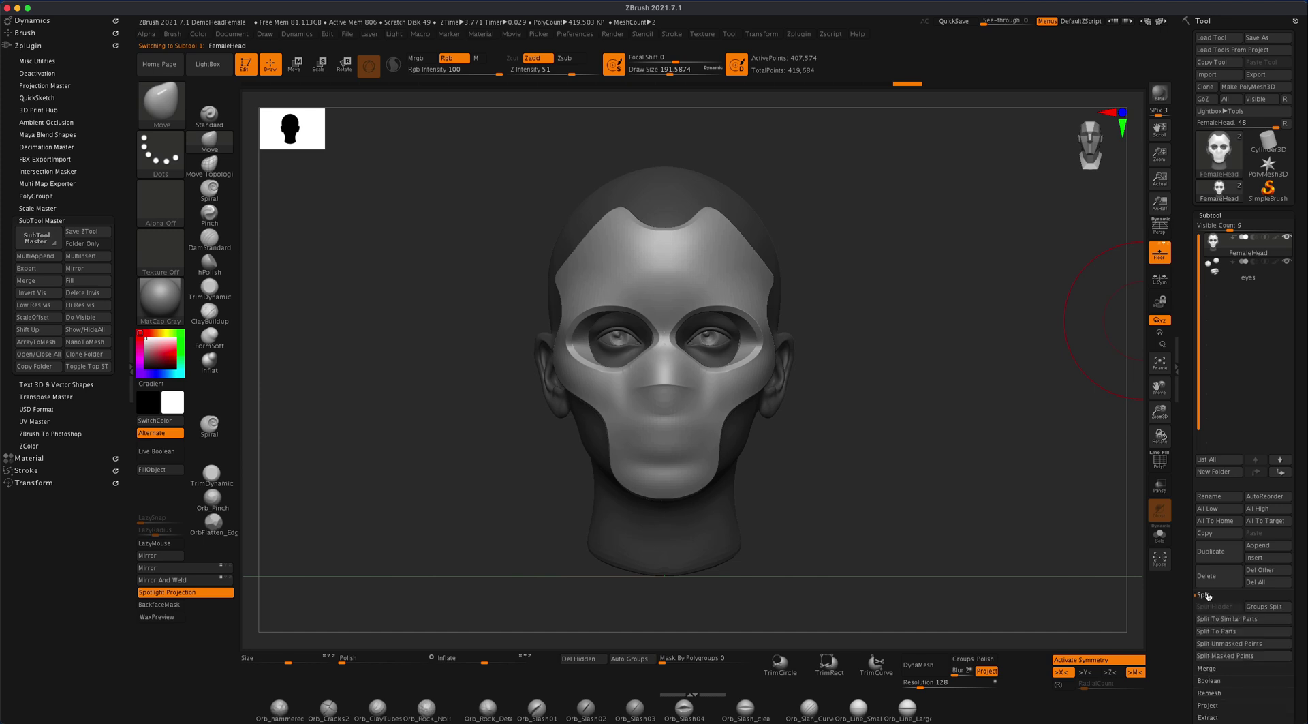
left_click(1223, 642)
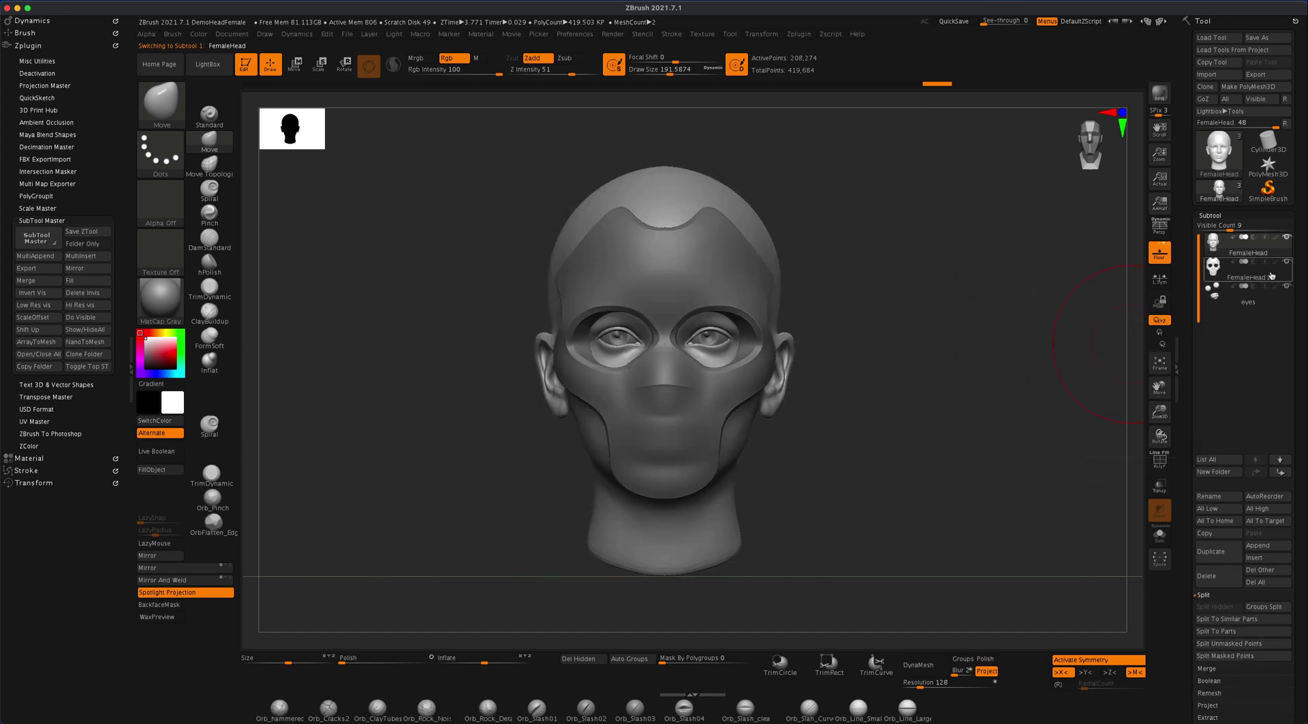
mouse_move(1281, 298)
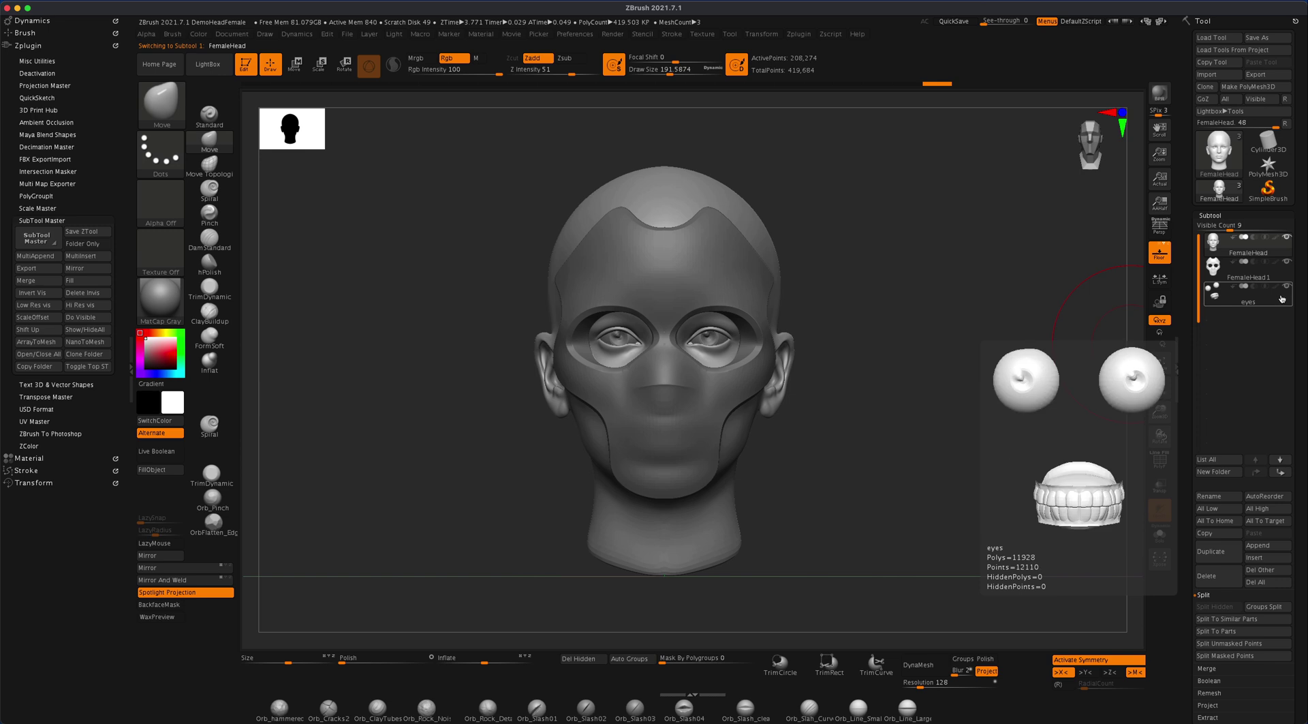
left_click(1277, 276)
mouse_move(948, 344)
left_mouse_down()
mouse_move(980, 350)
mouse_move(941, 347)
left_mouse_up()
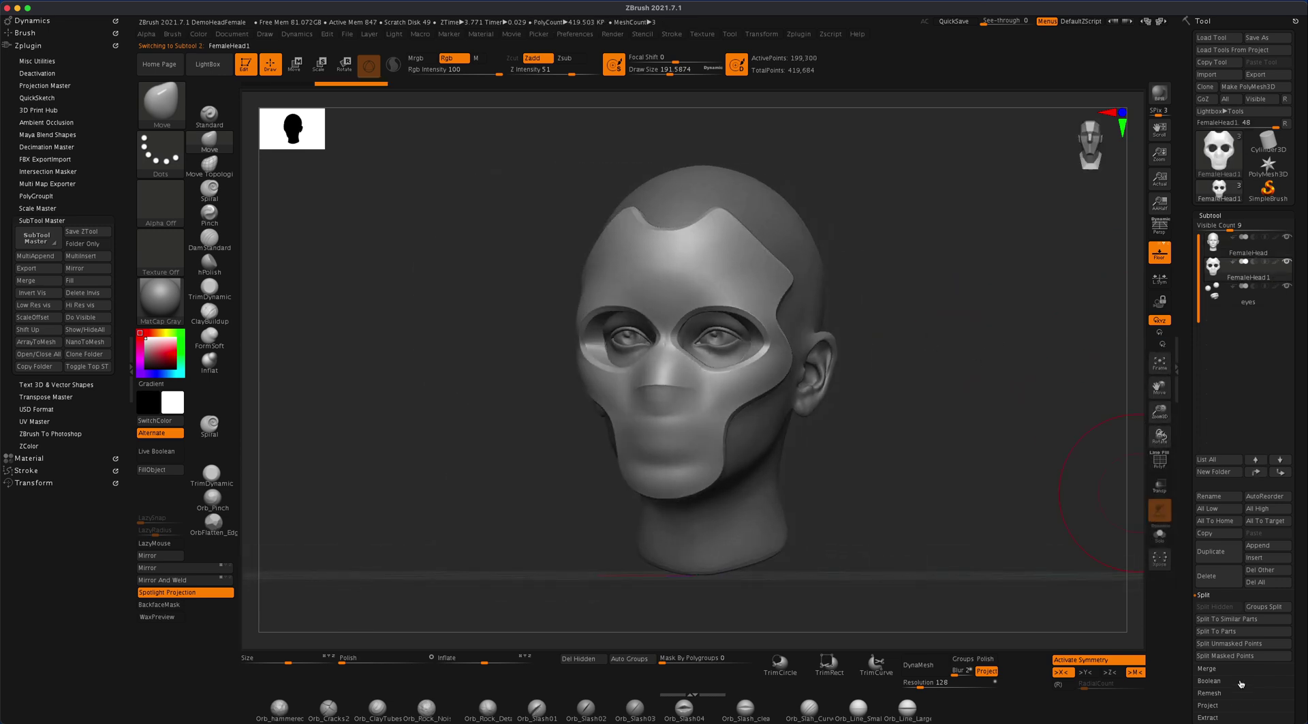
left_click_drag(1304, 650, 1299, 576)
left_click(1215, 593)
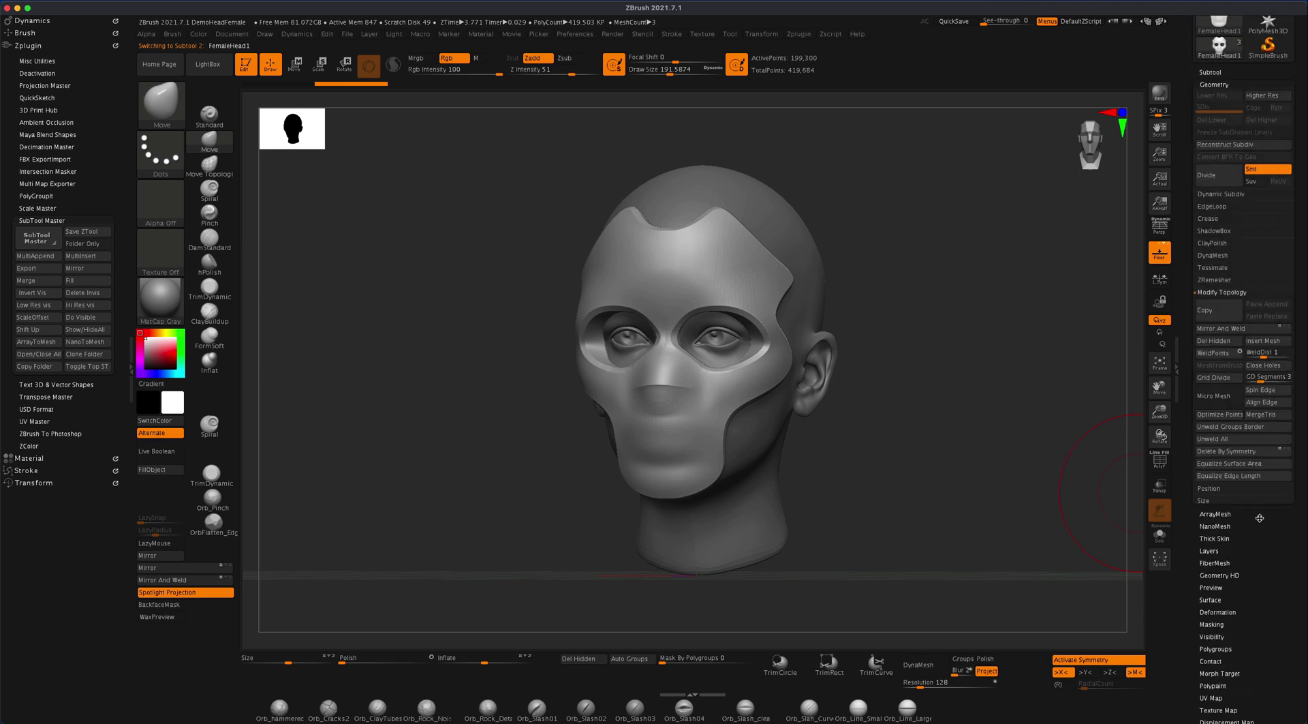
left_click_drag(1298, 265, 1301, 315)
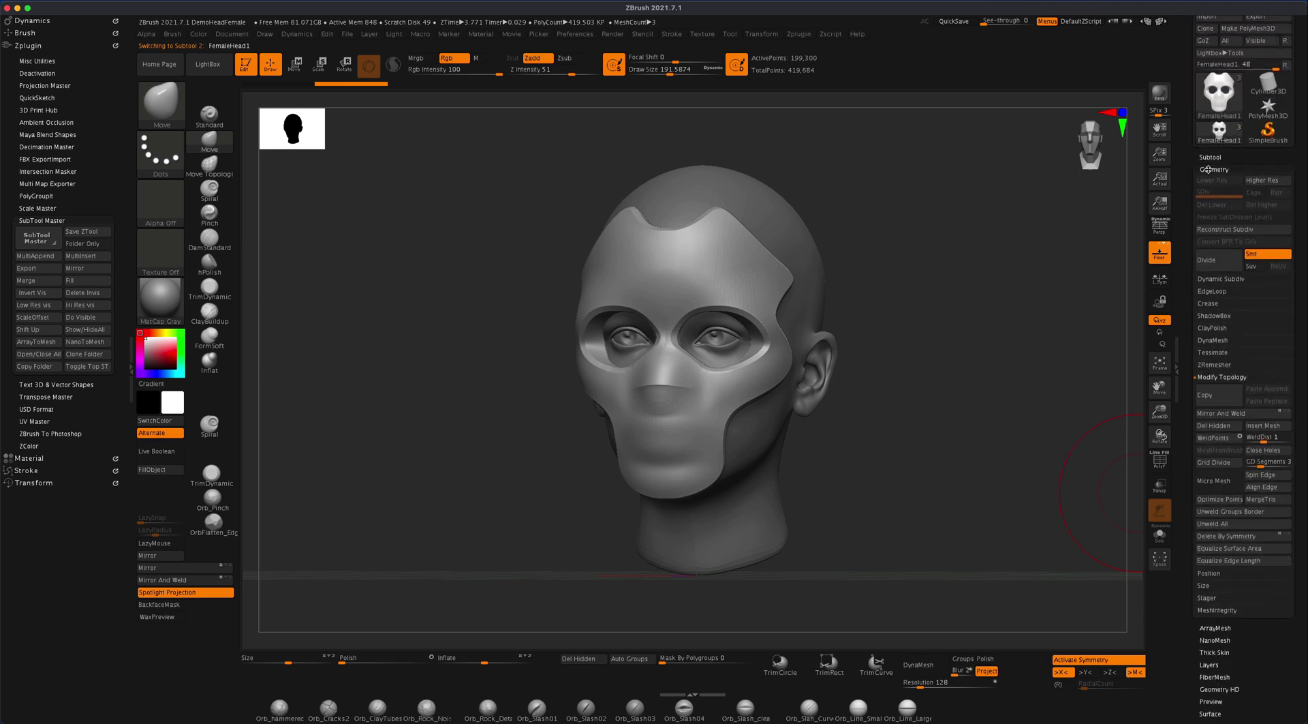
left_click_drag(1026, 248, 907, 144)
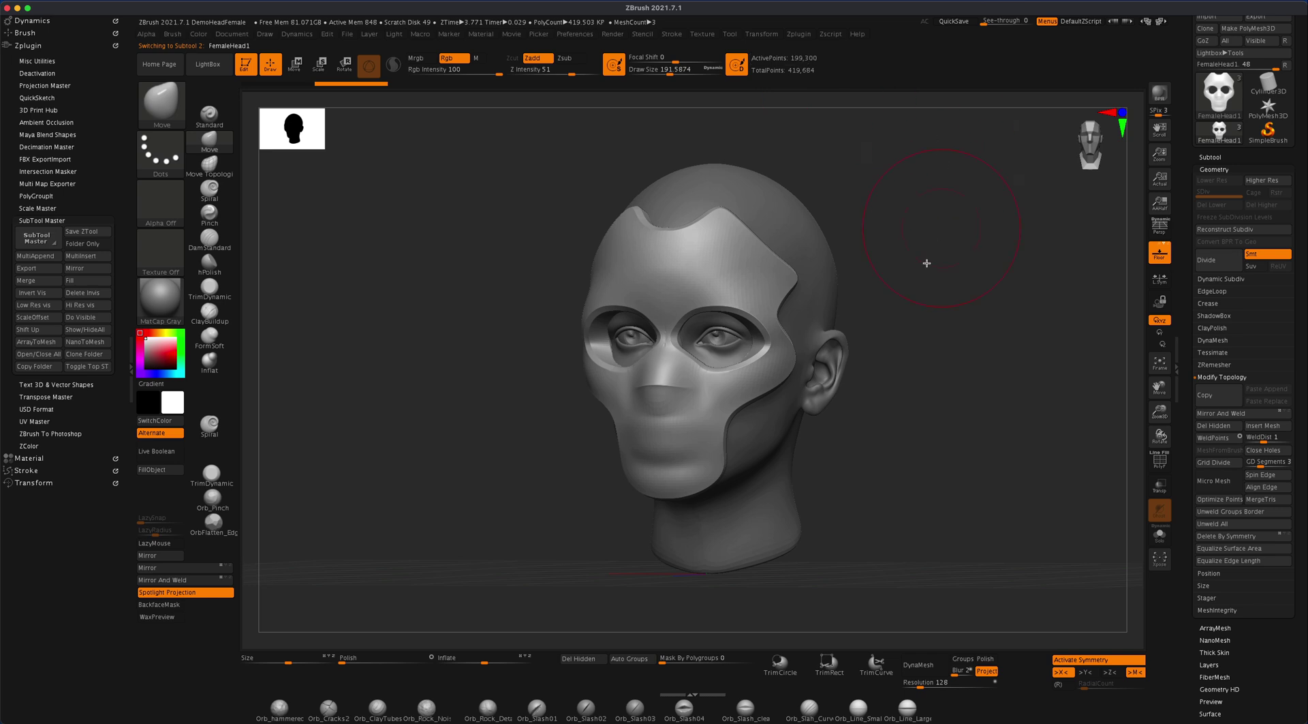
left_click_drag(927, 264, 968, 320)
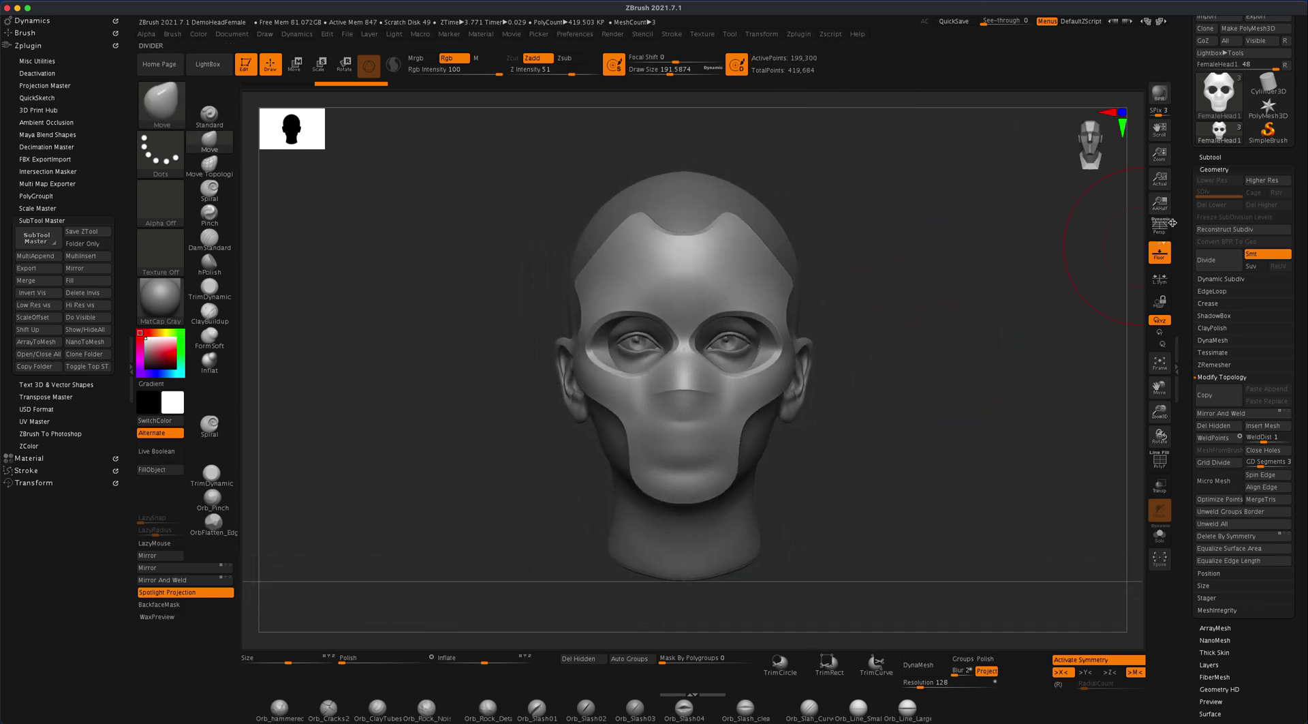
- Append a Cylinder3D as a new subtool and make it active
left_click(1209, 157)
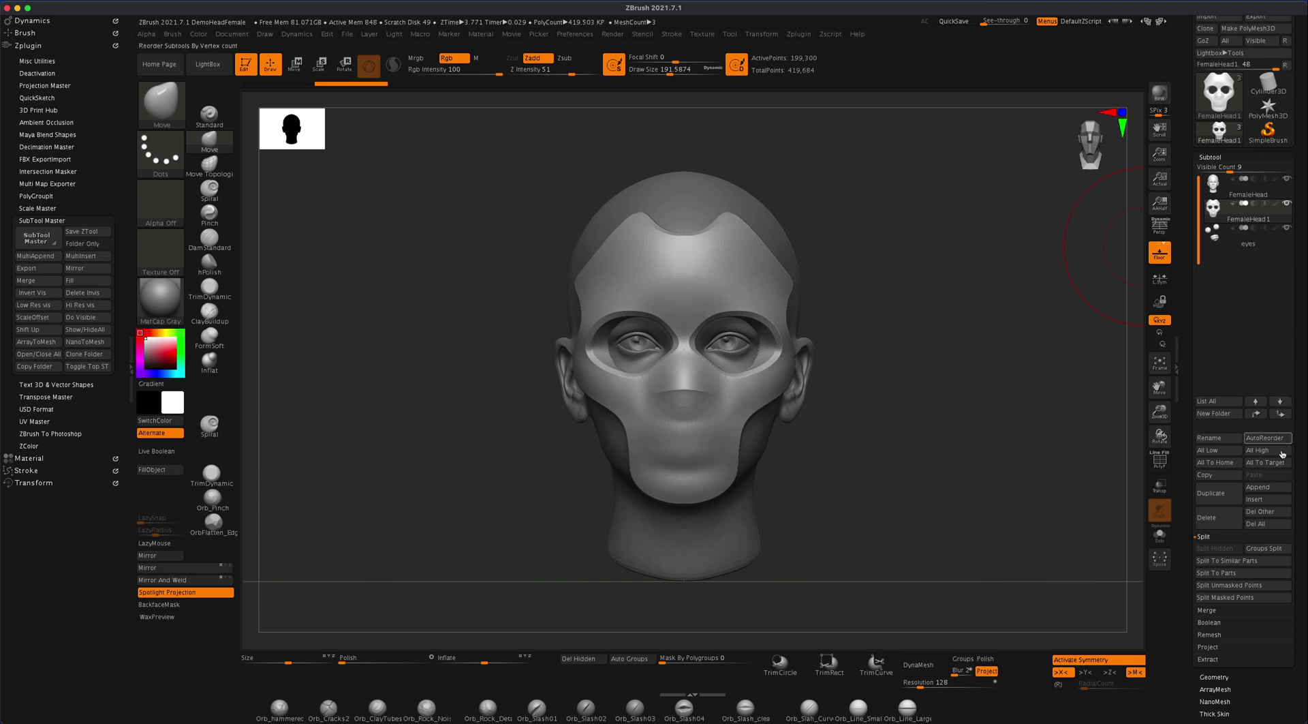
left_click(1282, 492)
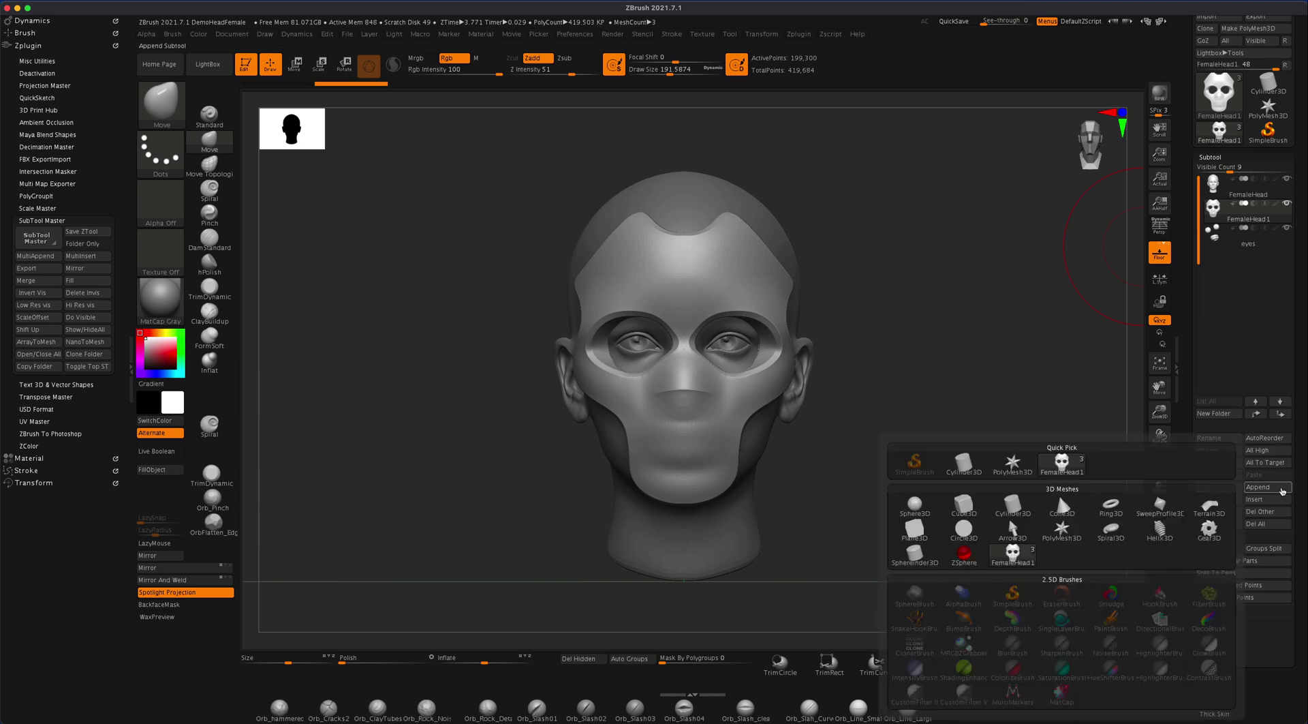
left_click(1013, 505)
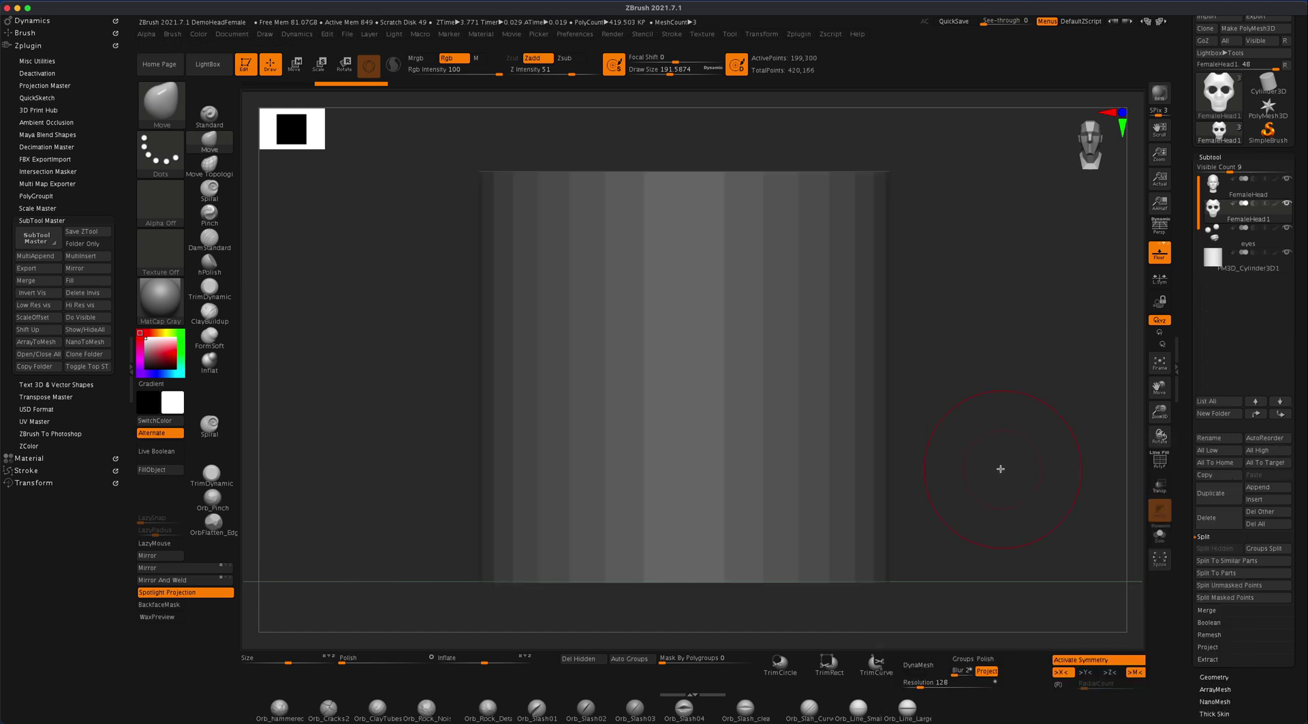
left_click(1214, 263)
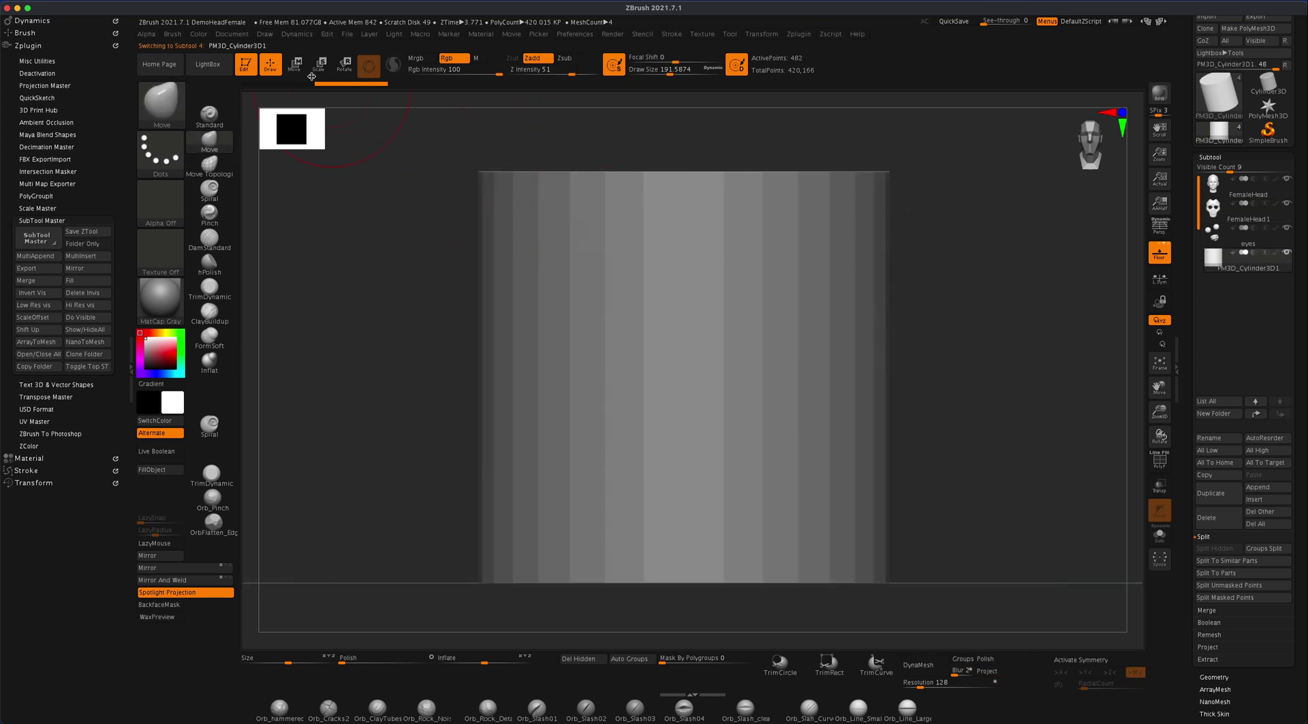
- Scale the cylinder down uniformly to a very small size and move it forward in front of the mask's nose
left_click(319, 66)
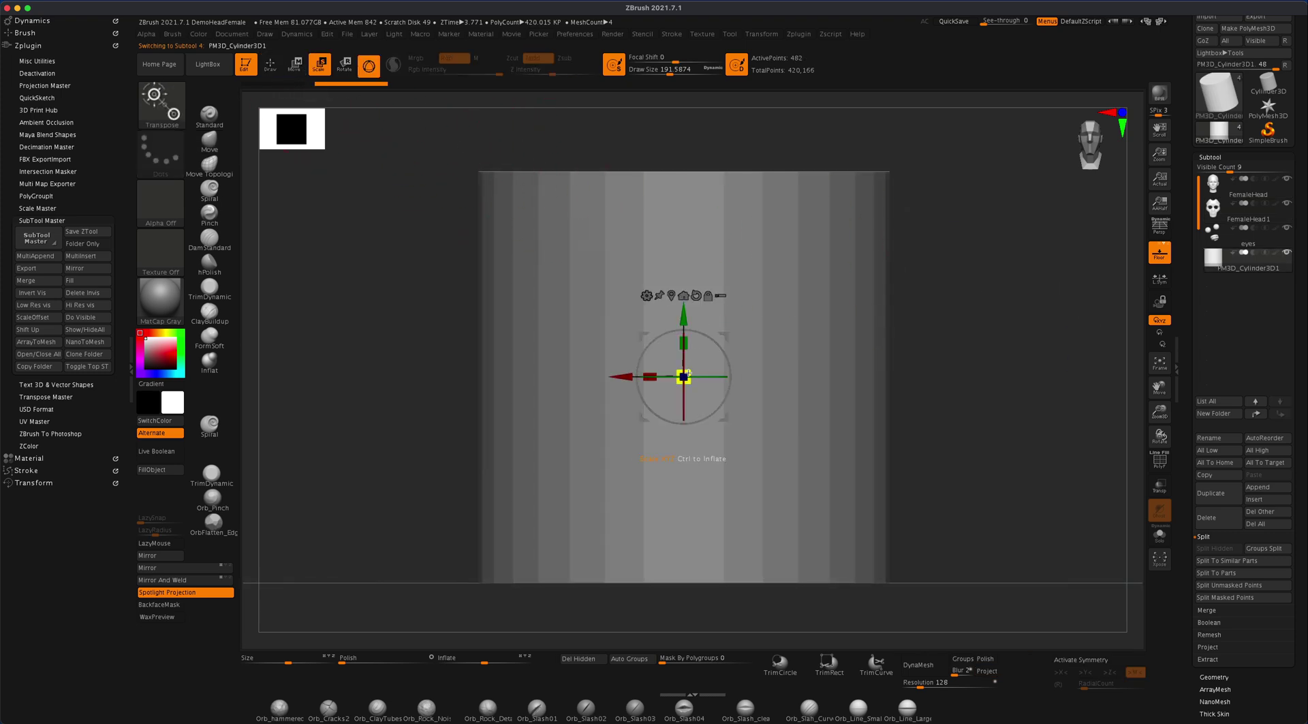
left_click_drag(687, 374, 532, 419)
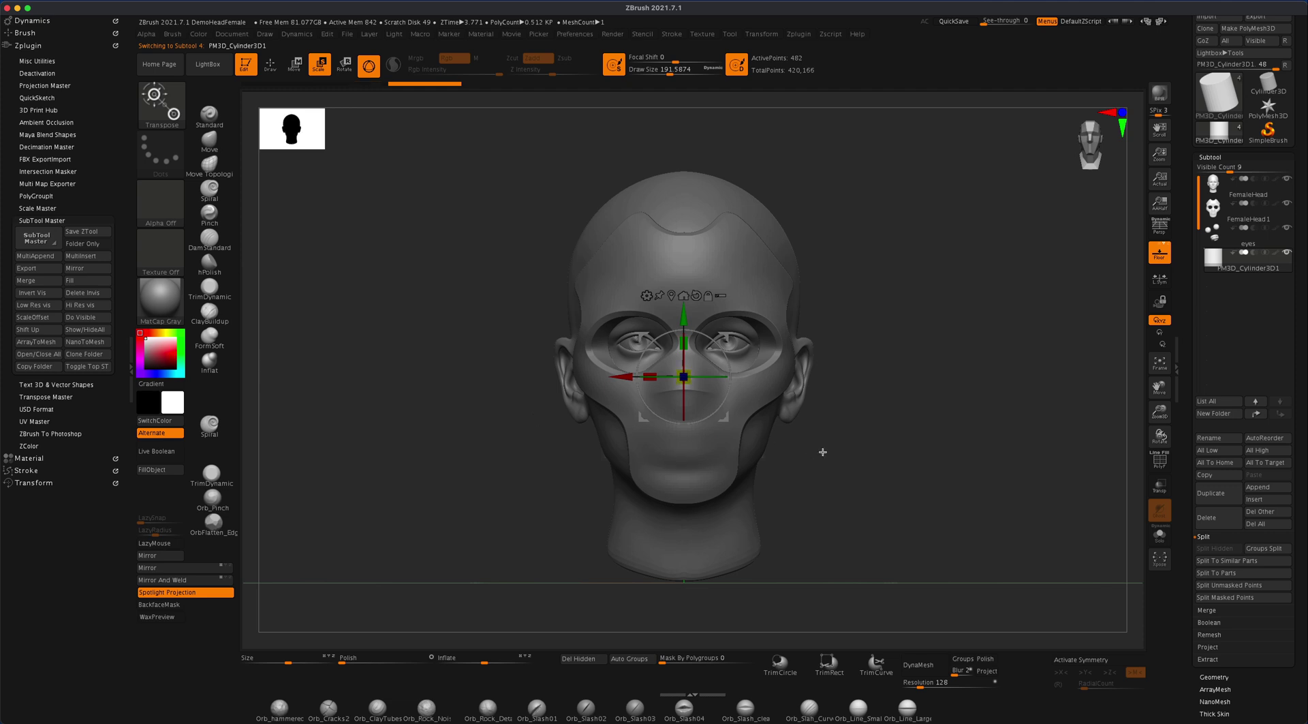
left_click_drag(822, 452, 654, 449)
left_click_drag(620, 376, 334, 377)
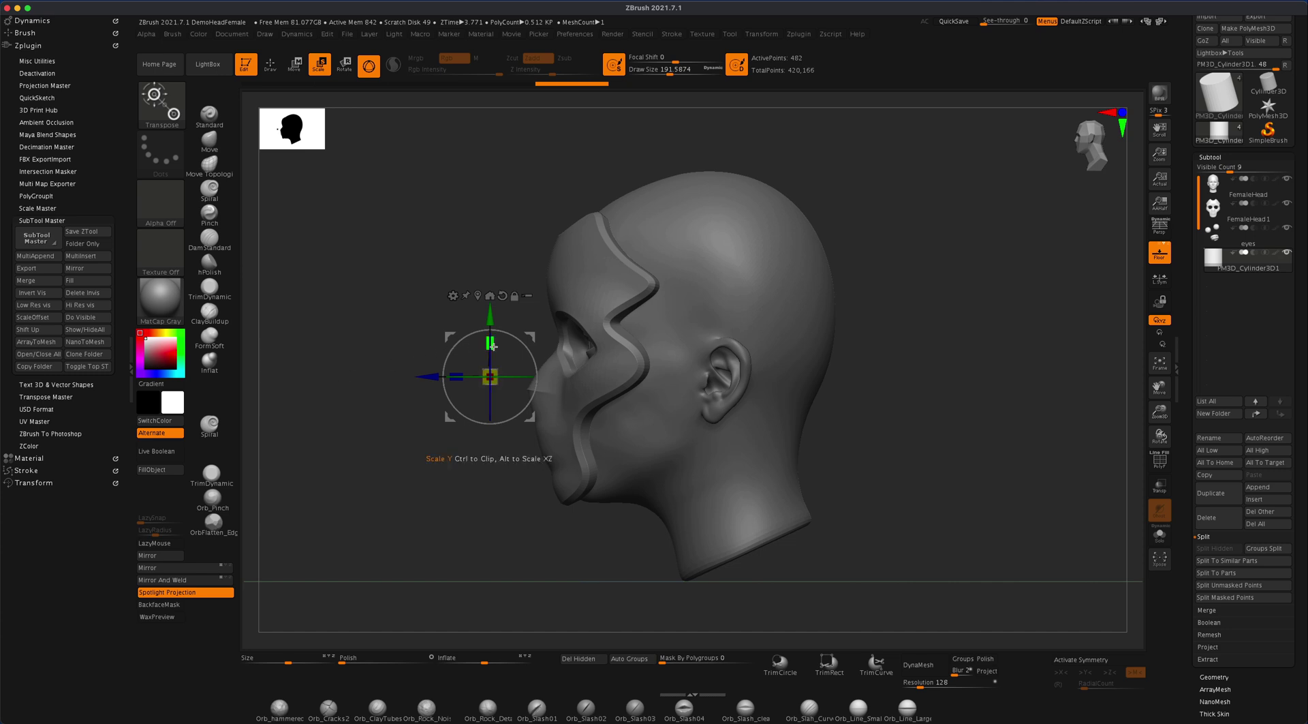
- Lengthen the cylinder along its Y axis into a thin rod and rotate it 90 degrees to point horizontally forward
left_click_drag(494, 347, 504, 295)
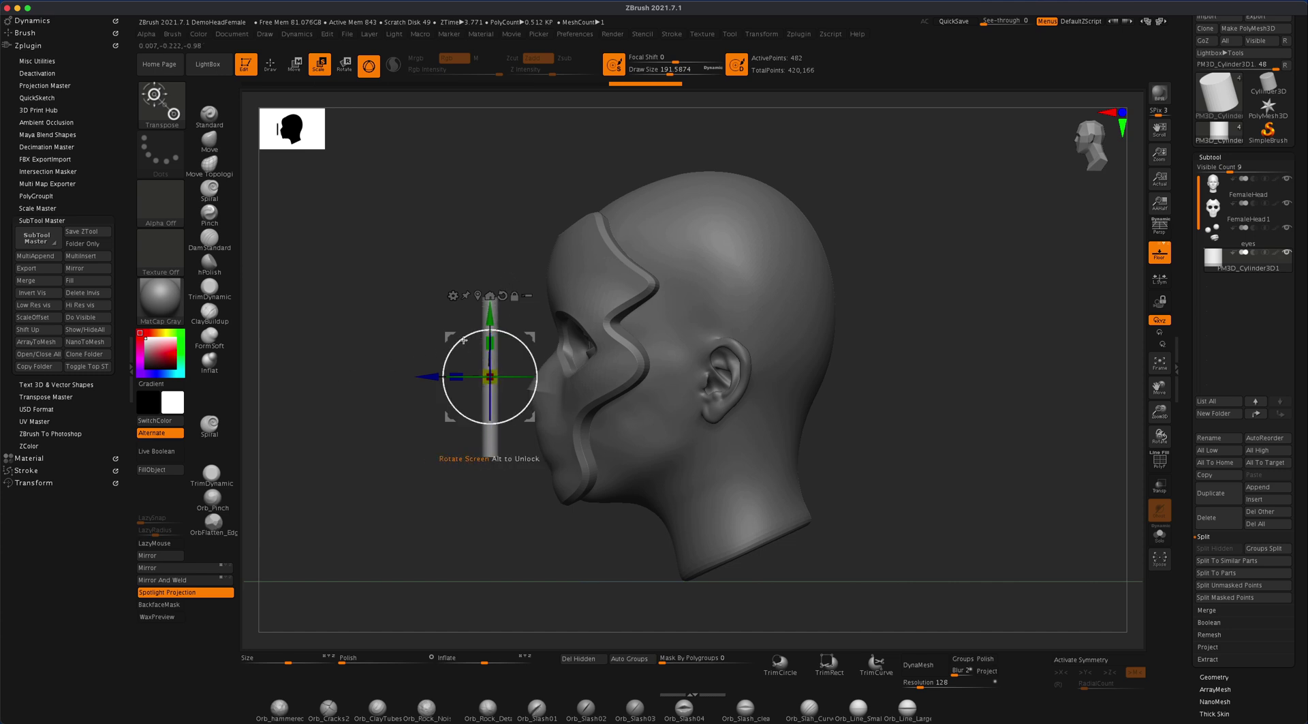
left_click_drag(462, 338, 432, 416)
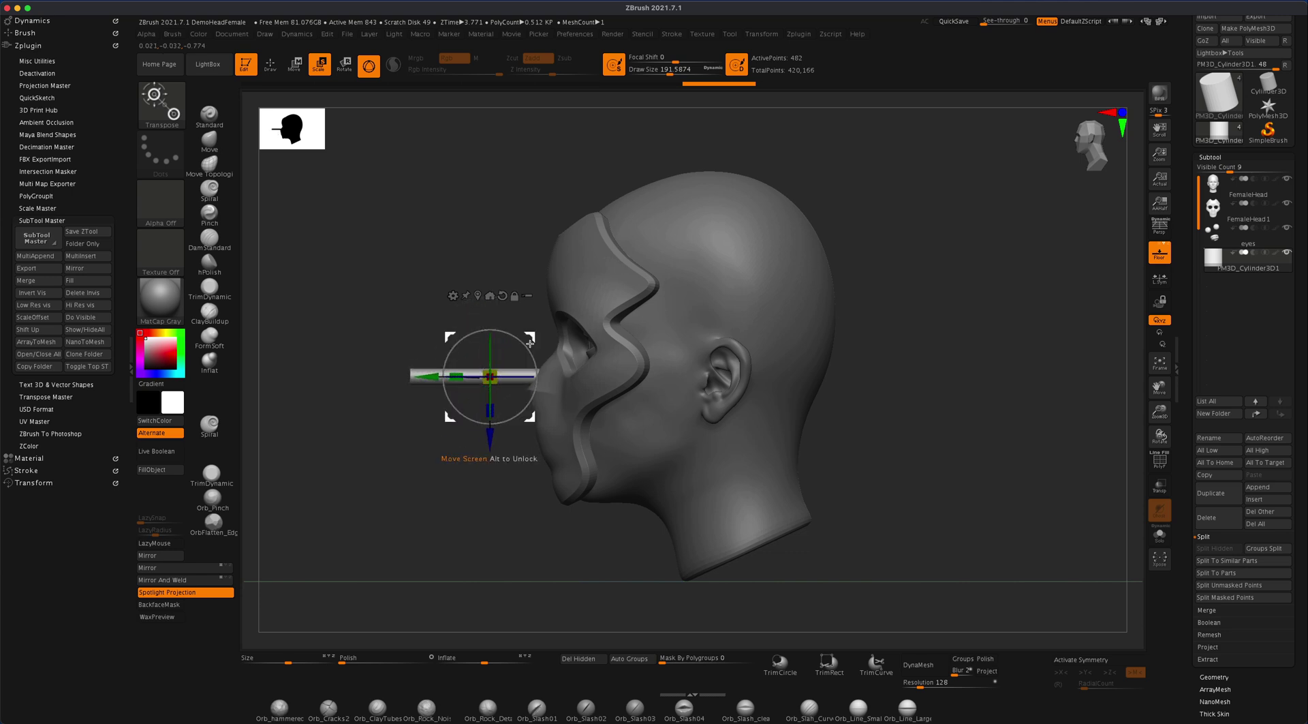
- Lower the cylinder to mouth level on the mask and offset it slightly to one side of the face's centerline
left_click_drag(532, 338, 566, 415)
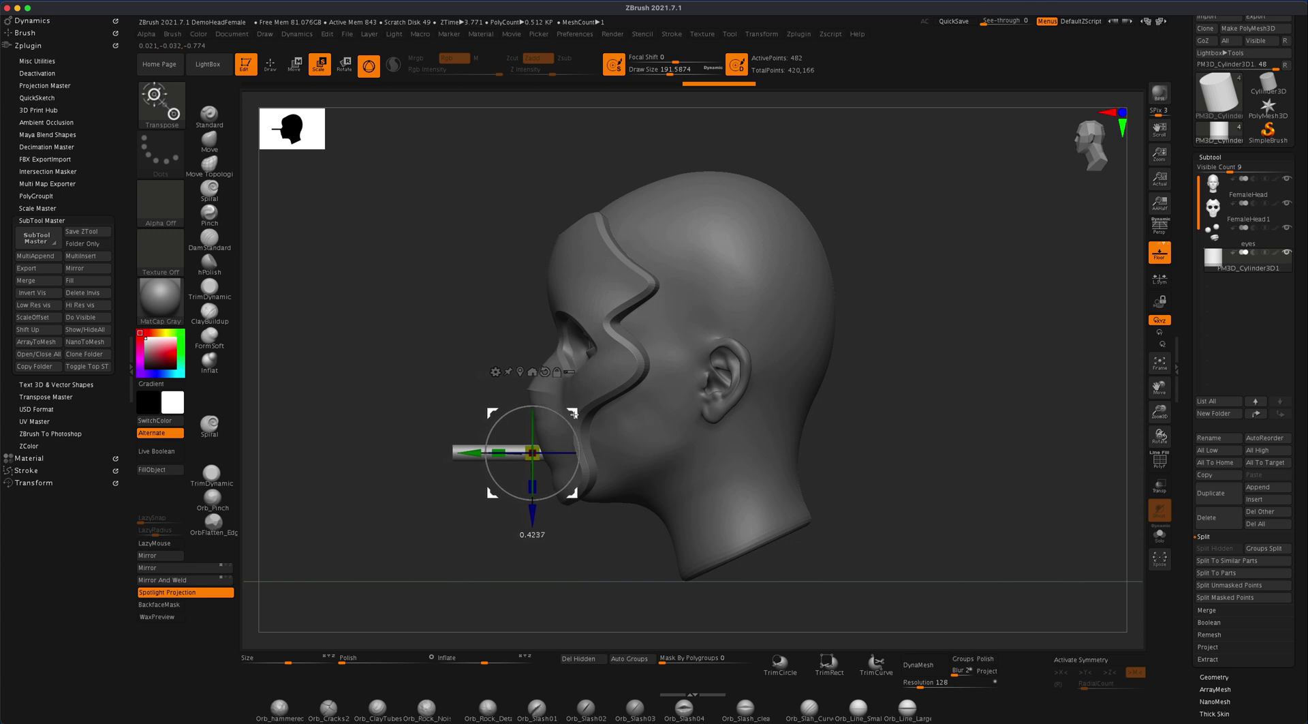
left_click_drag(444, 365, 603, 413, "shift")
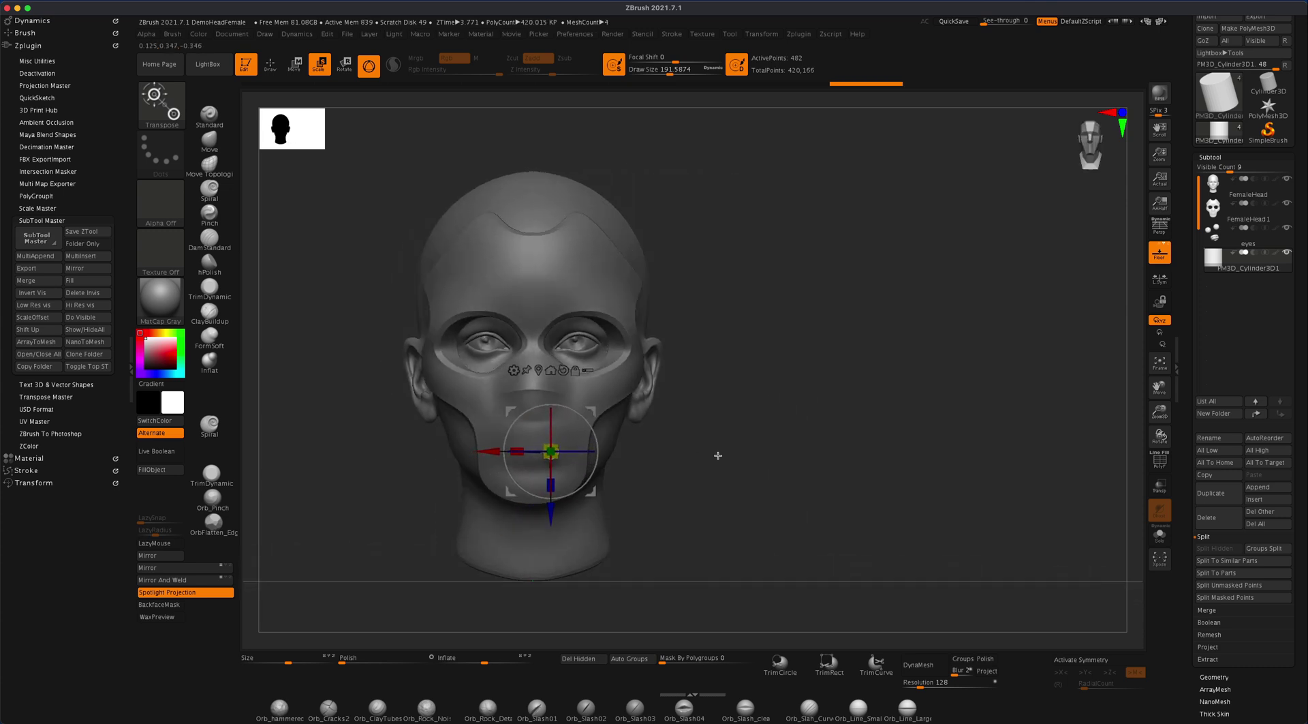
left_click_drag(718, 455, 781, 473, "alt")
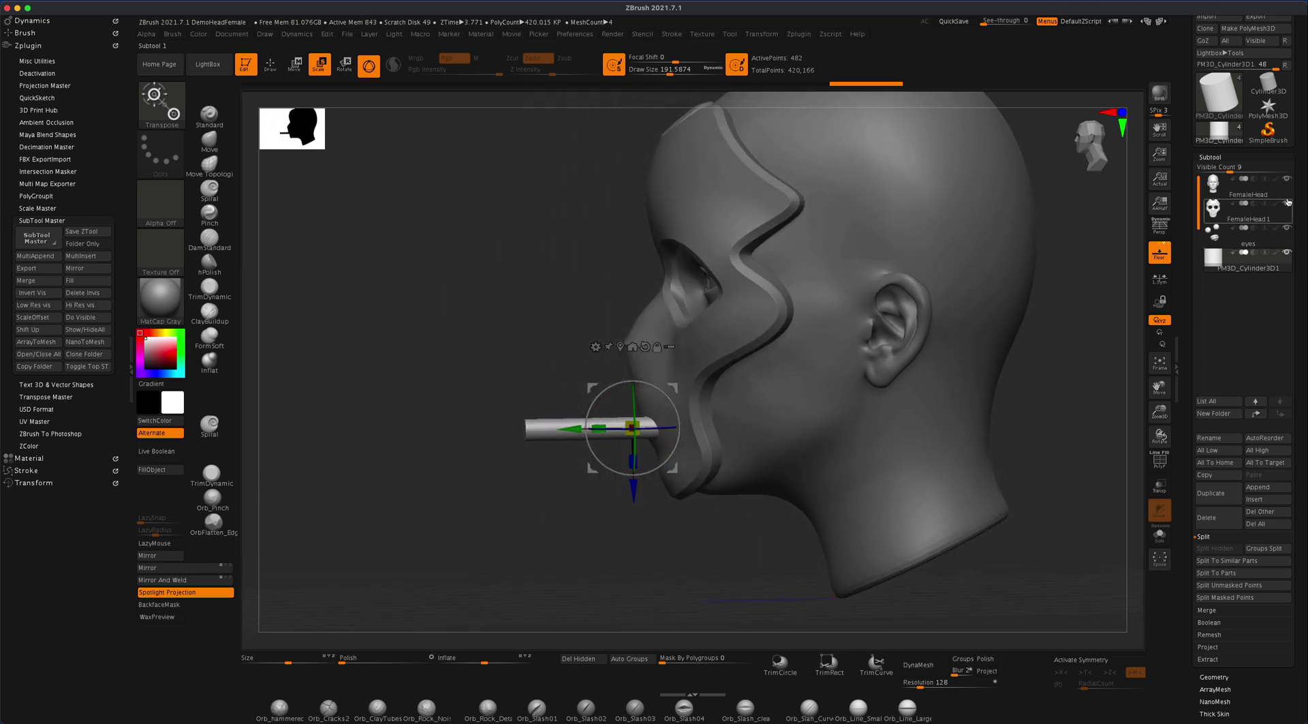
- Hide the FemaleHead and eyes subtools and nudge the cylinder along its length through the mask
left_click(1287, 179)
left_click_drag(1001, 385, 943, 389)
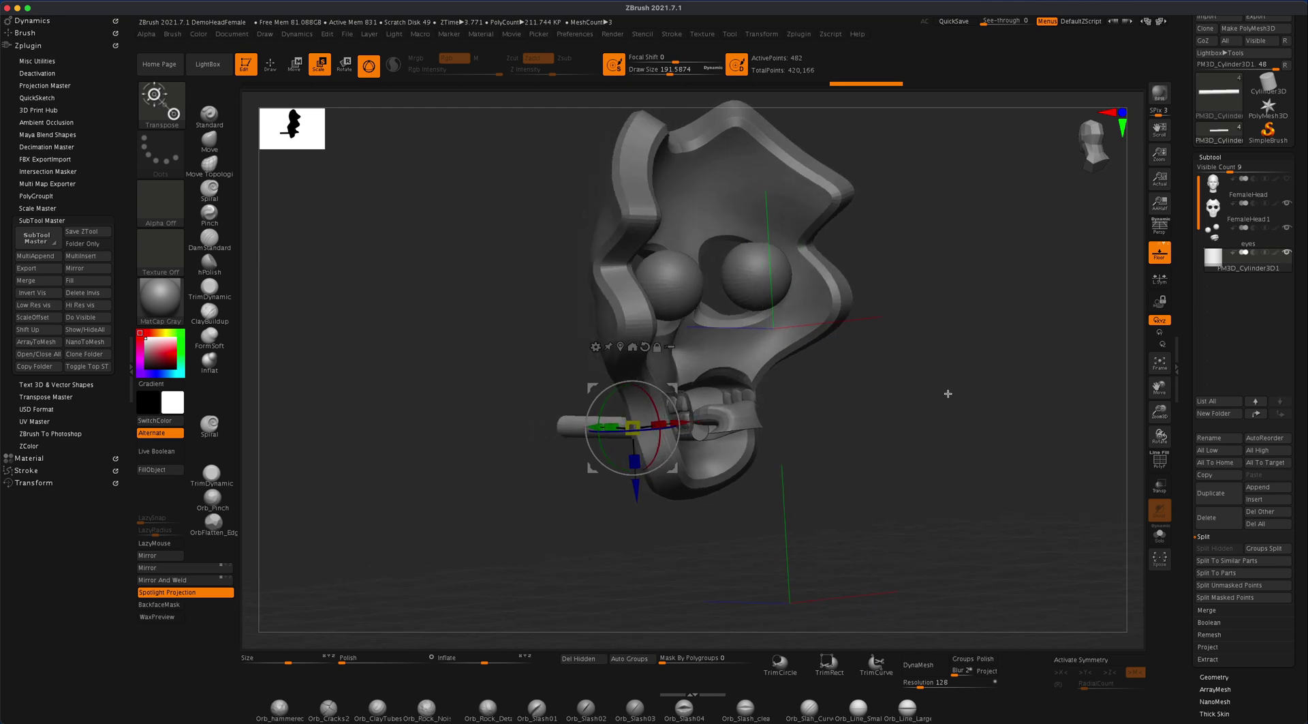
left_click(1288, 230)
left_click_drag(864, 397, 892, 487)
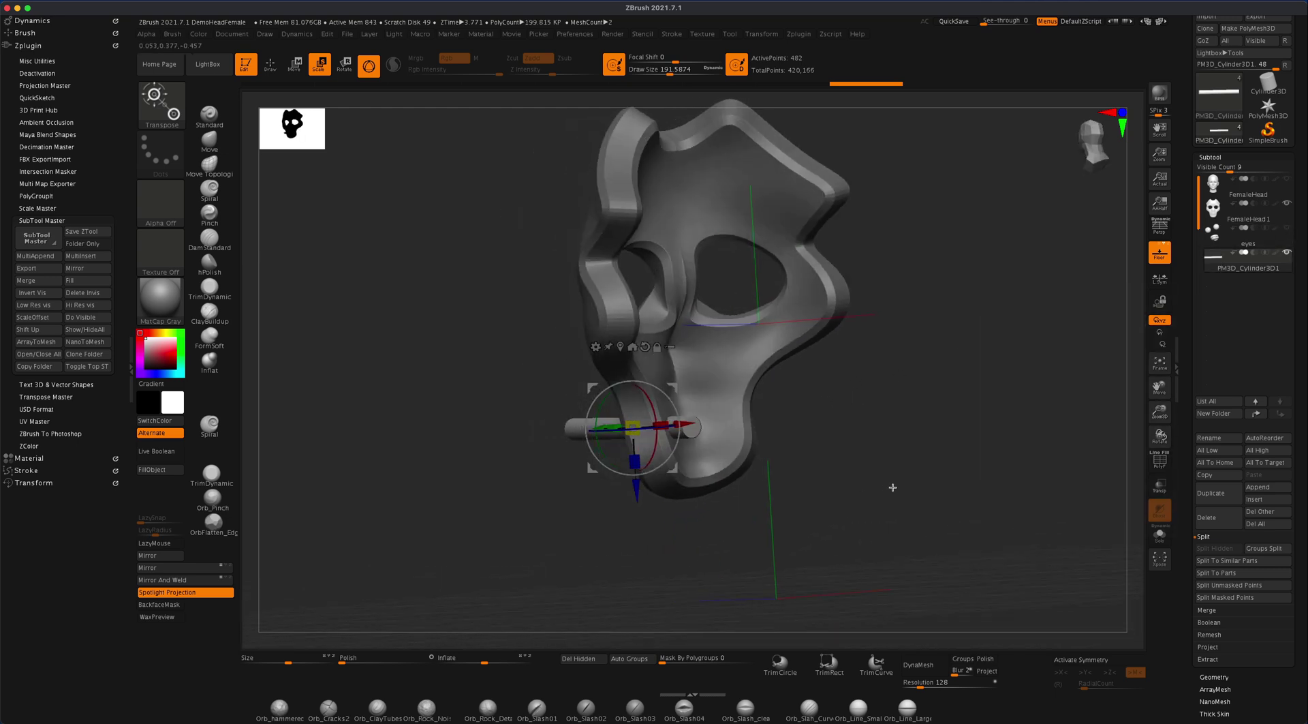
left_click_drag(790, 460, 841, 467)
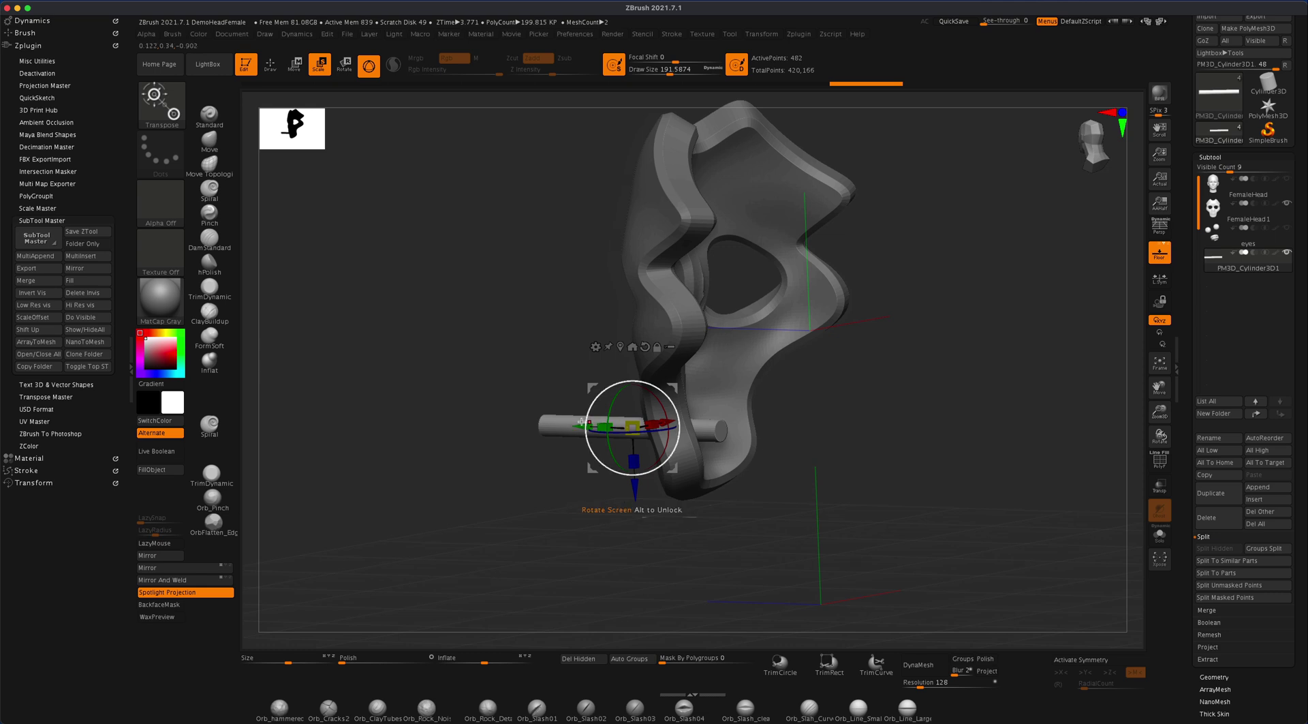
left_click_drag(577, 426, 578, 426)
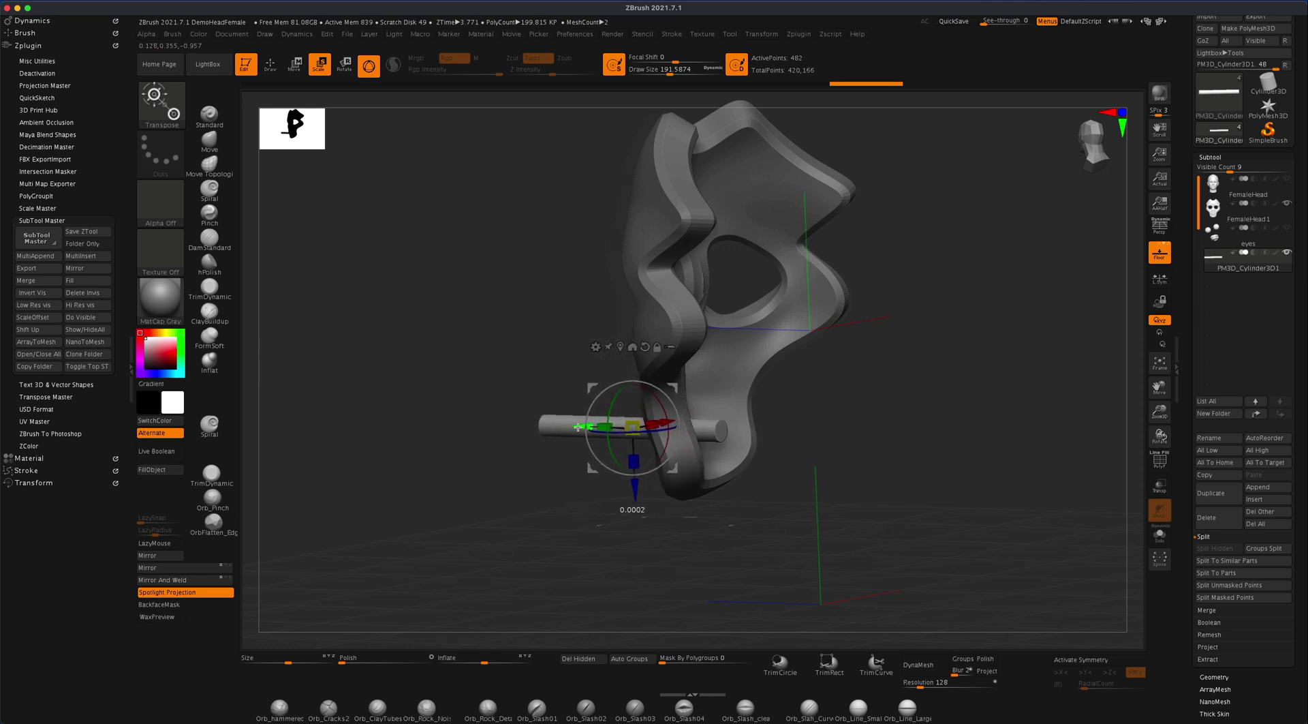
- Duplicate the cylinder once below and once outward beside the original, forming a triangular cluster, and clear the mask from the cylinders
left_click_drag(882, 470, 756, 466)
left_click_drag(845, 480, 908, 470)
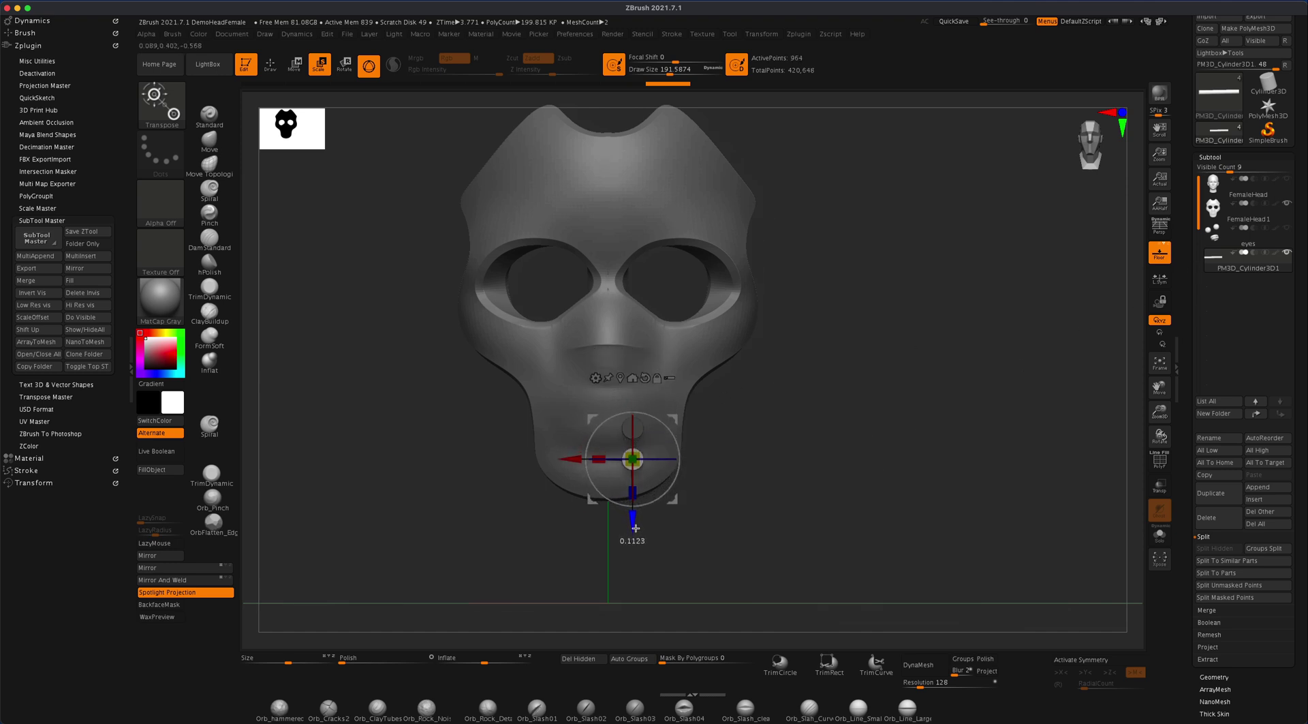
left_click_drag(636, 529, 635, 528, "ctrl")
key("r")
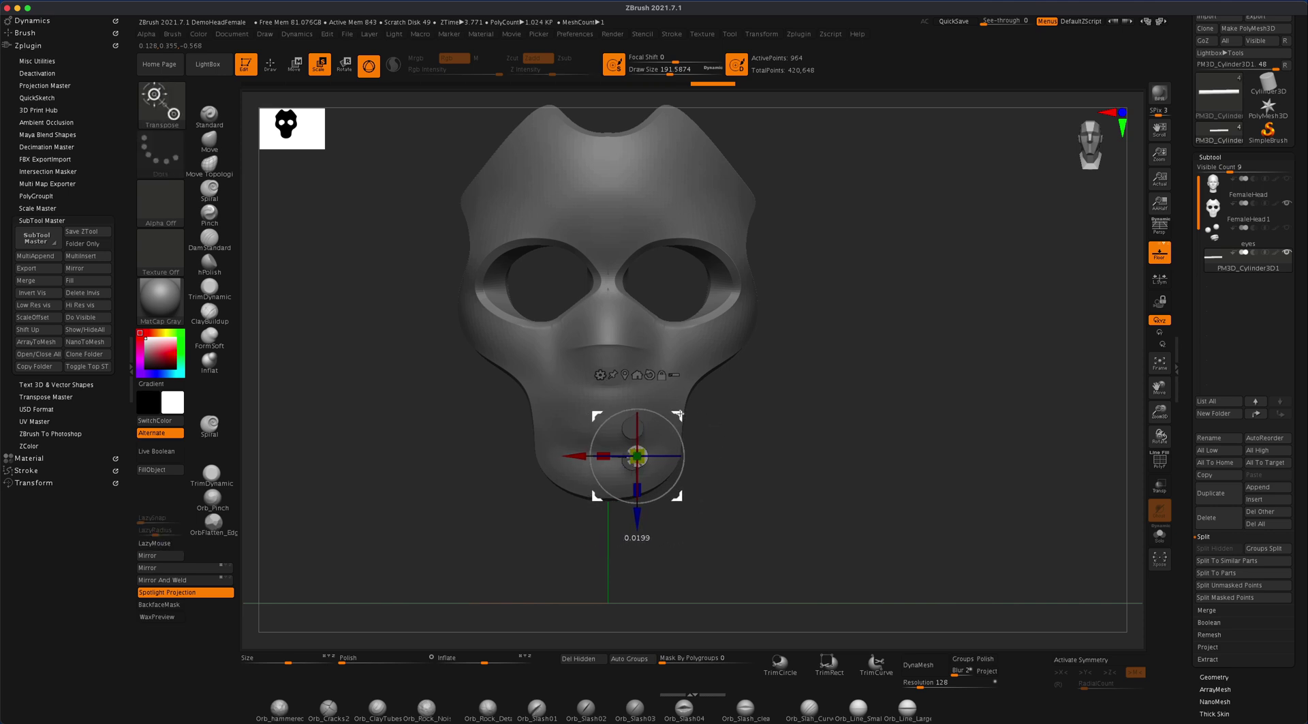
left_click_drag(679, 413, 697, 402)
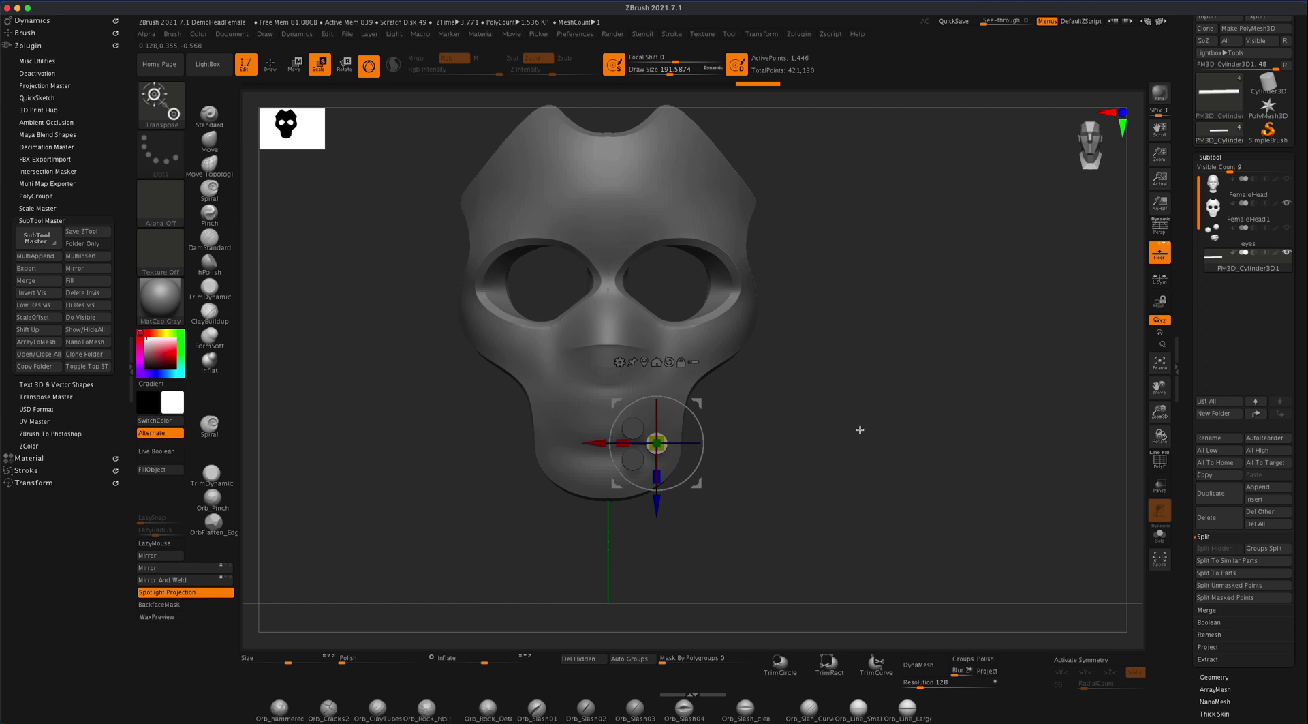
left_click_drag(860, 430, 929, 472)
left_click_drag(843, 350, 904, 422, "ctrl")
key("r")
left_click_drag(863, 469, 956, 472, "alt")
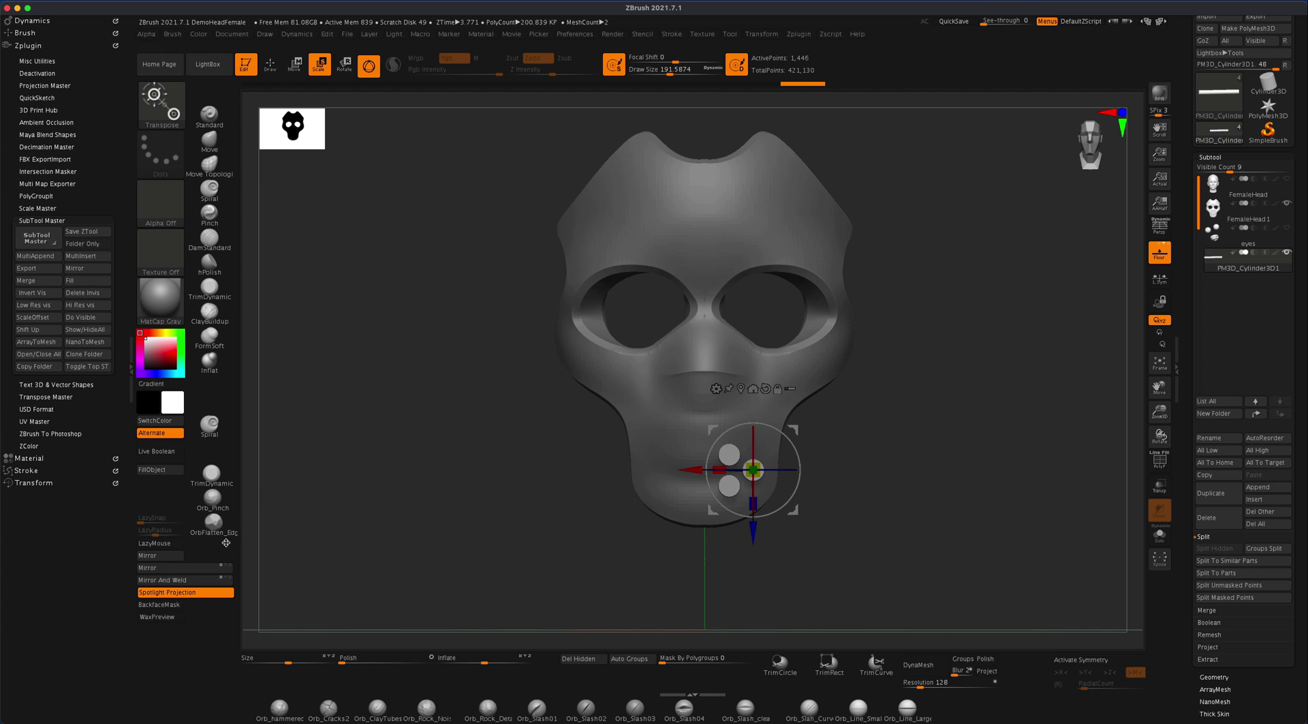
- Flip the three-cylinder cluster to the opposite side, shift it slightly toward the centerline, and mirror and weld it
left_click(191, 567)
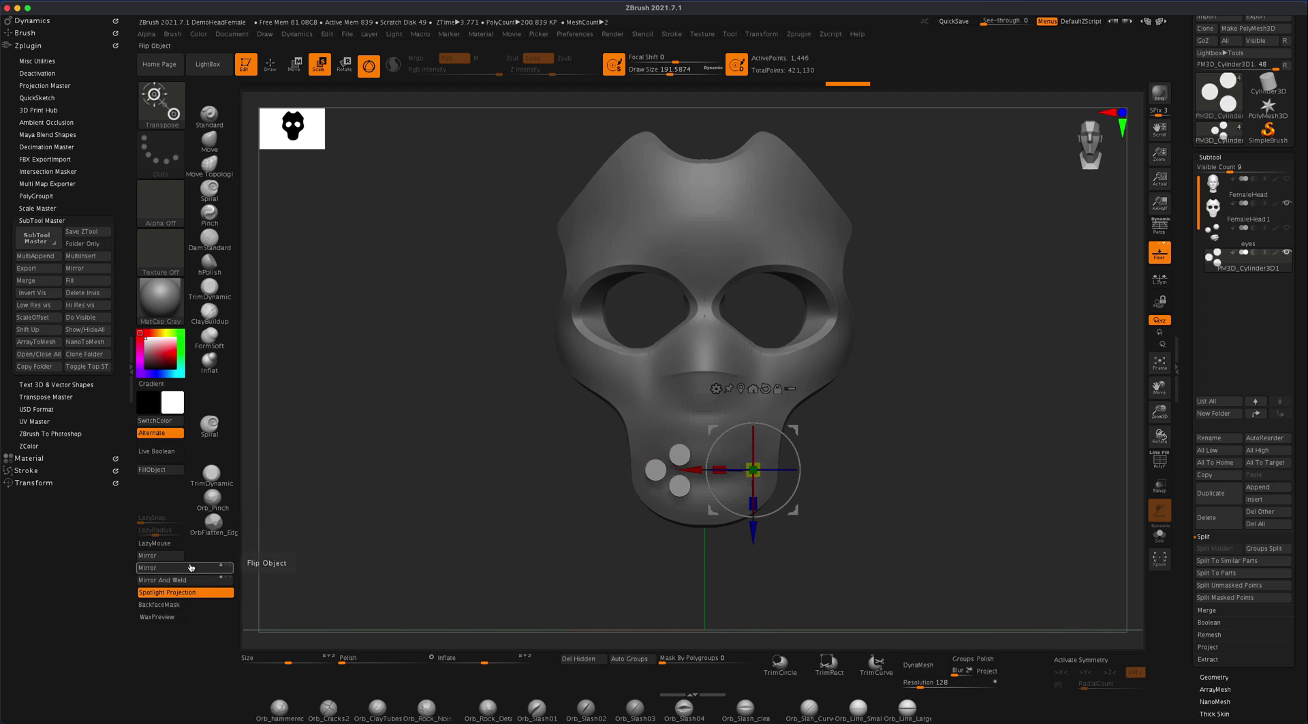
left_click_drag(696, 470, 702, 469)
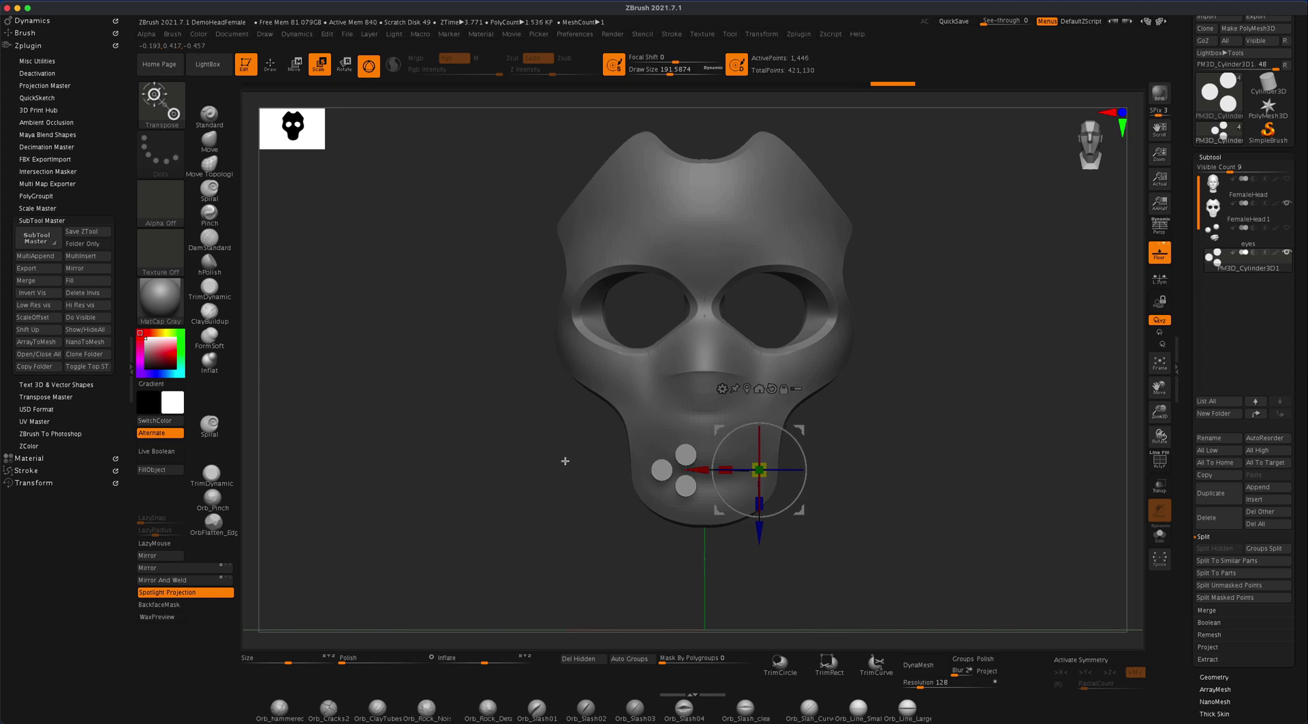
left_click(200, 580)
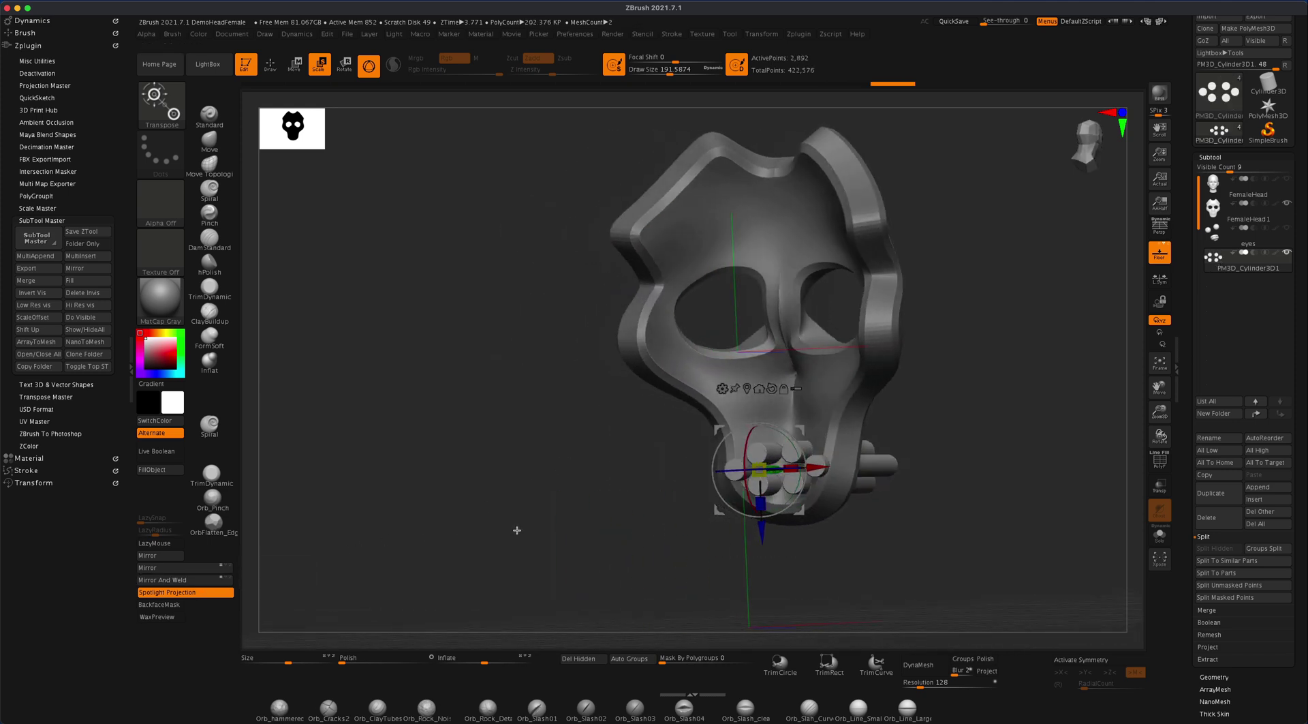
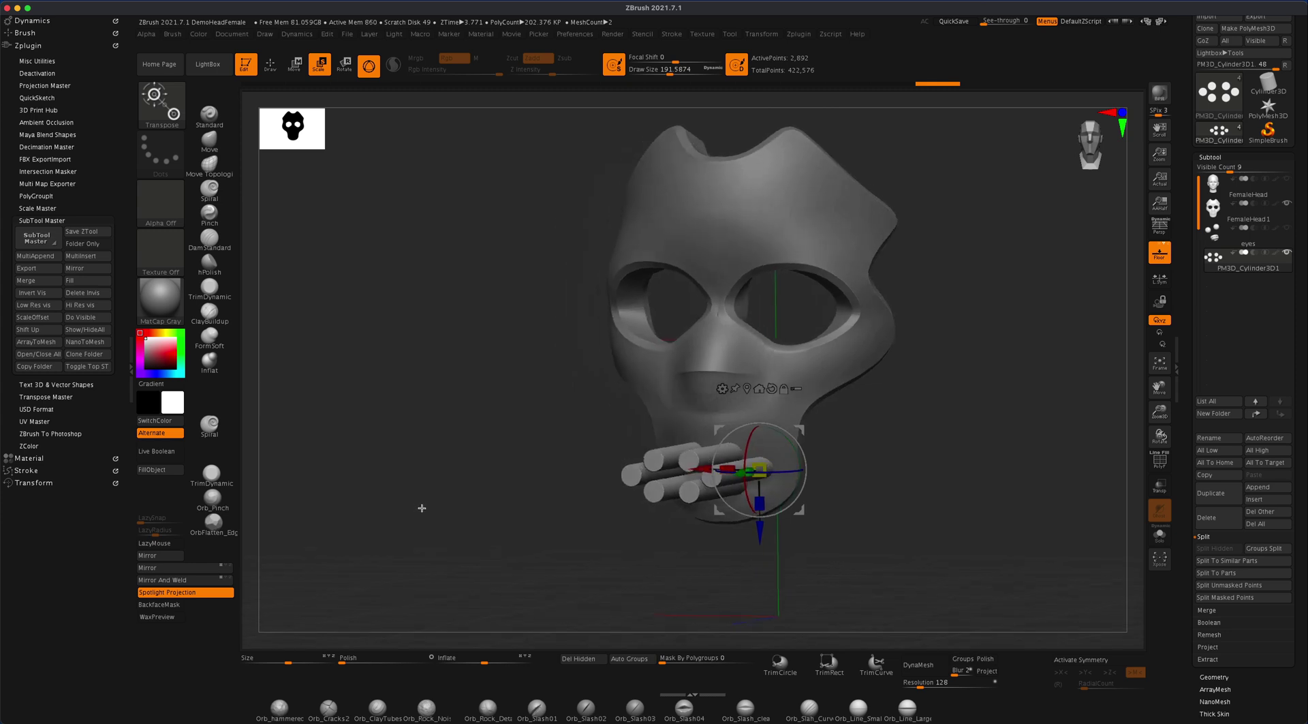
- Reorder the subtools so eyes sits above FemaleHead1 with PM3D_Cylinder3D1 directly below the mask, and select the cylinder subtool
left_click_drag(970, 398, 967, 394)
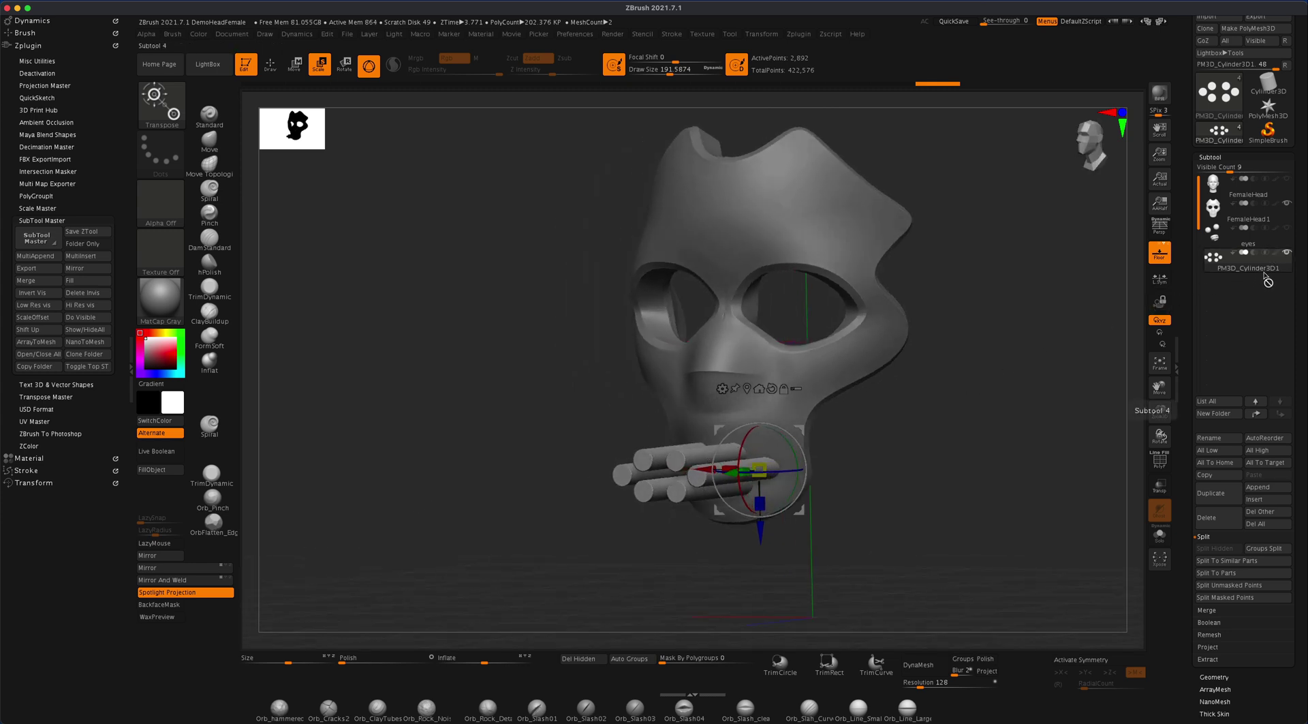
mouse_move(1284, 260)
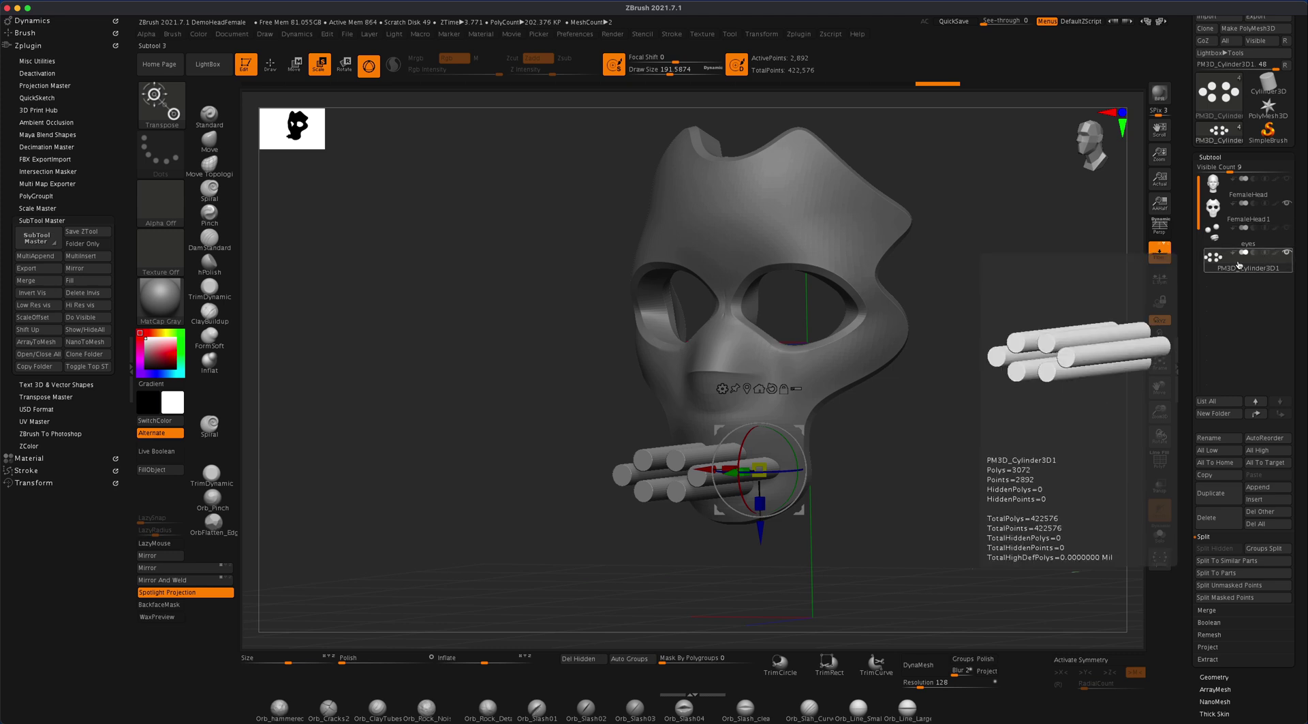
left_click(1256, 402)
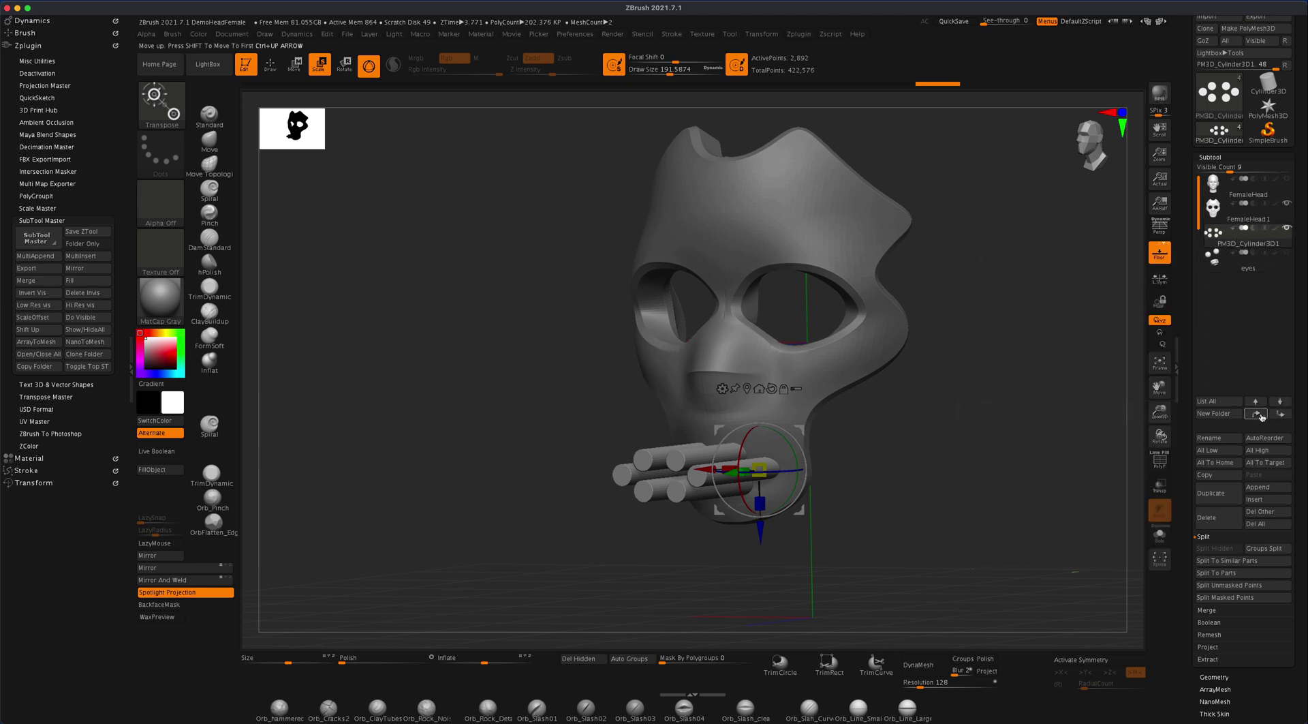
left_click(1281, 268)
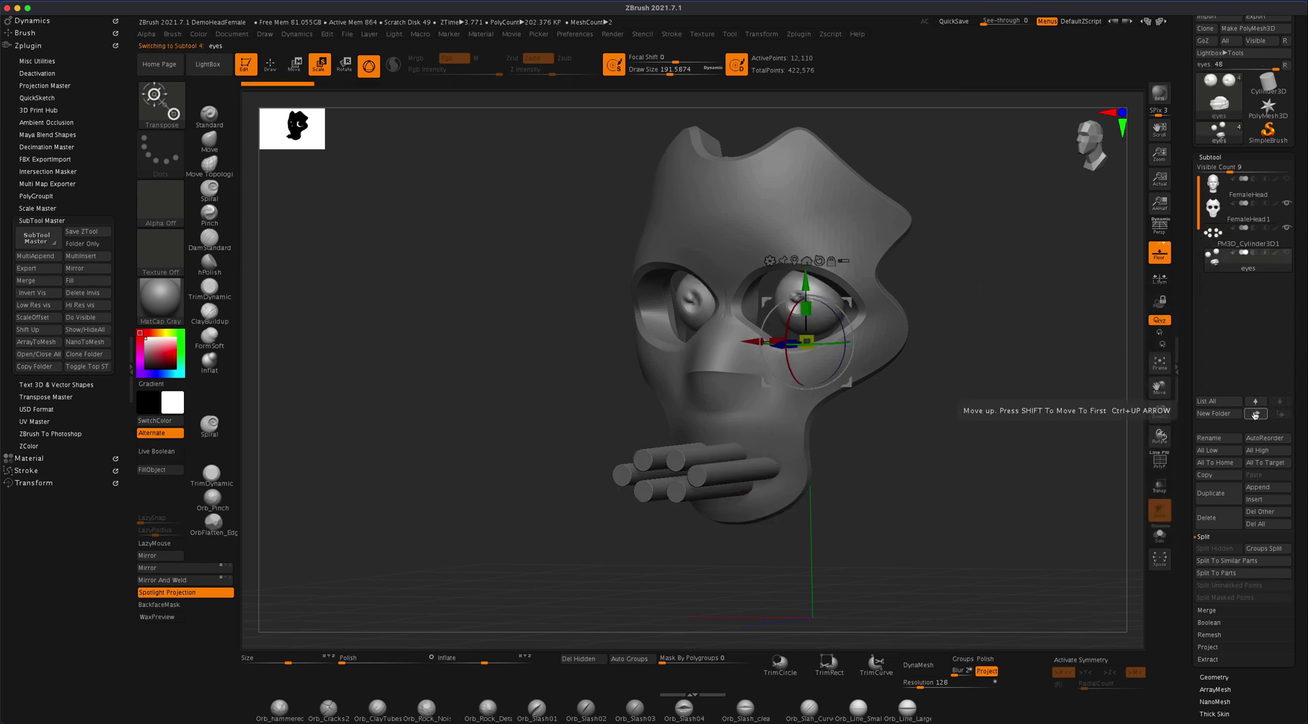
left_click(1256, 413)
left_click(1256, 414)
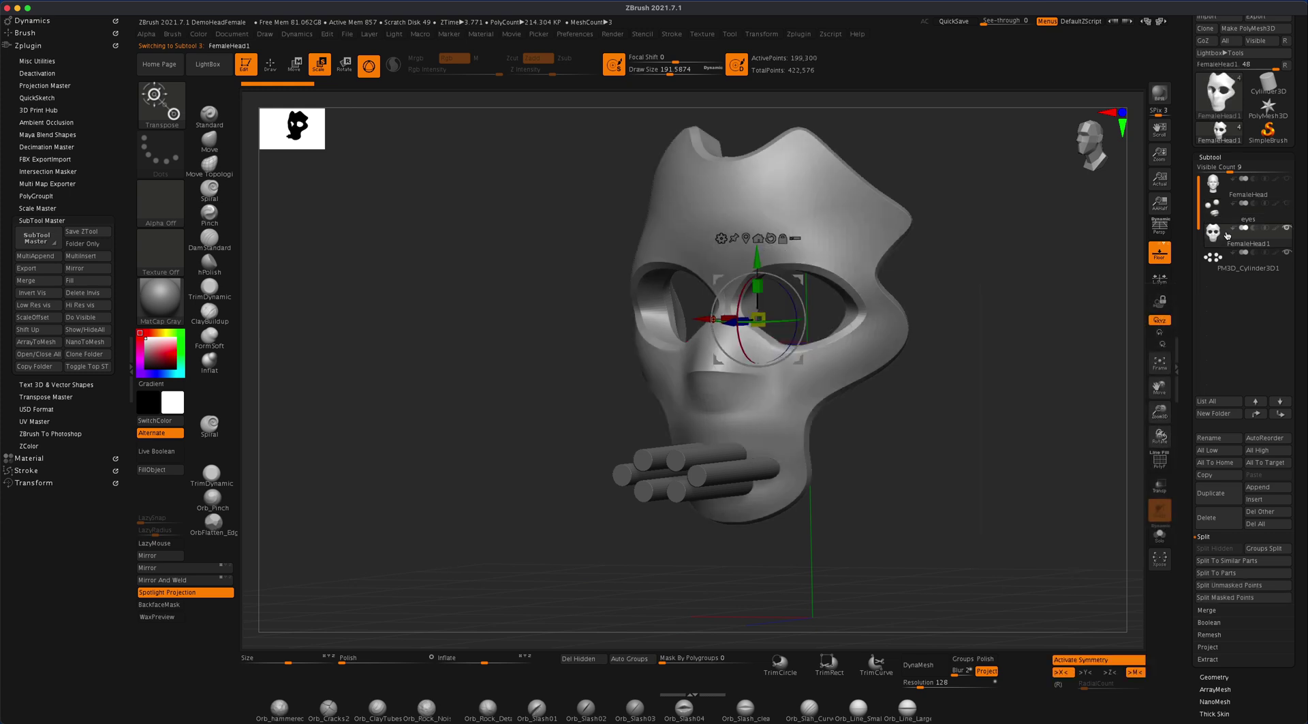
left_click(1244, 260)
- Turn on Live Boolean to preview boolean operations between the mask and the cylinder cluster
left_click_drag(1017, 328, 984, 360)
left_click(603, 34)
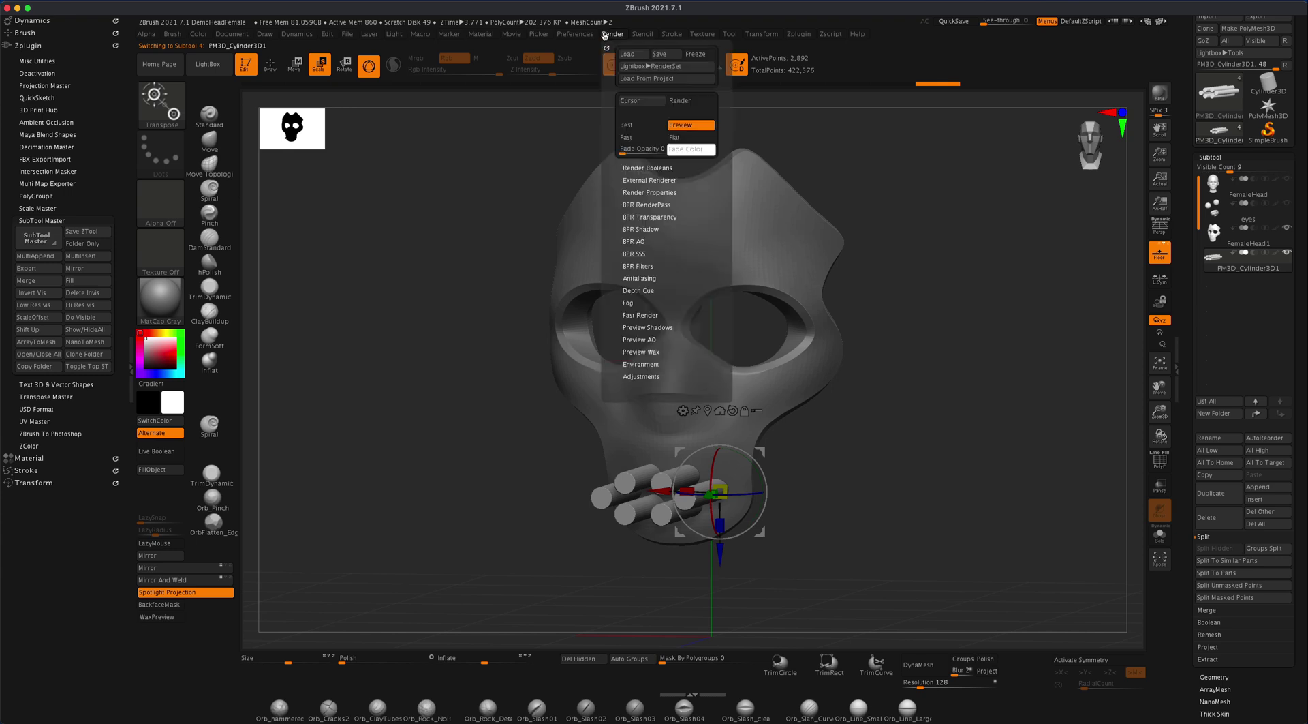
left_click(650, 169)
left_click(647, 192)
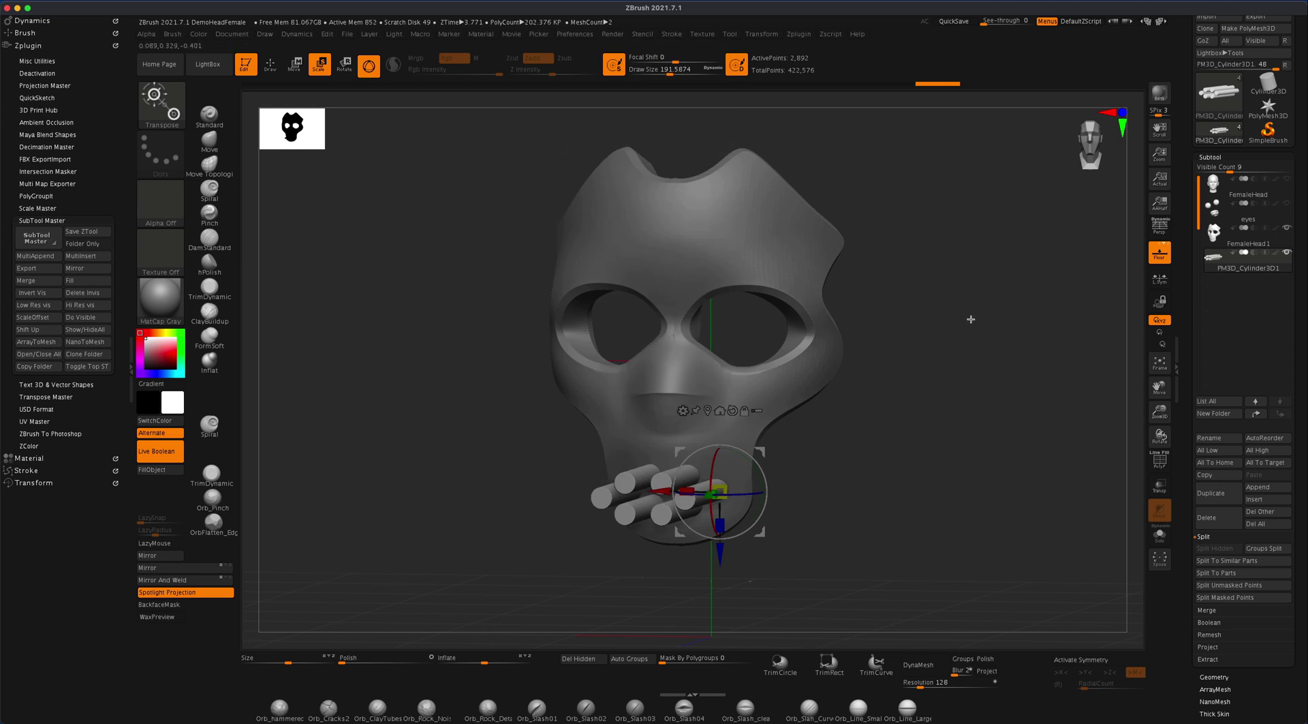
left_click_drag(971, 319, 962, 319)
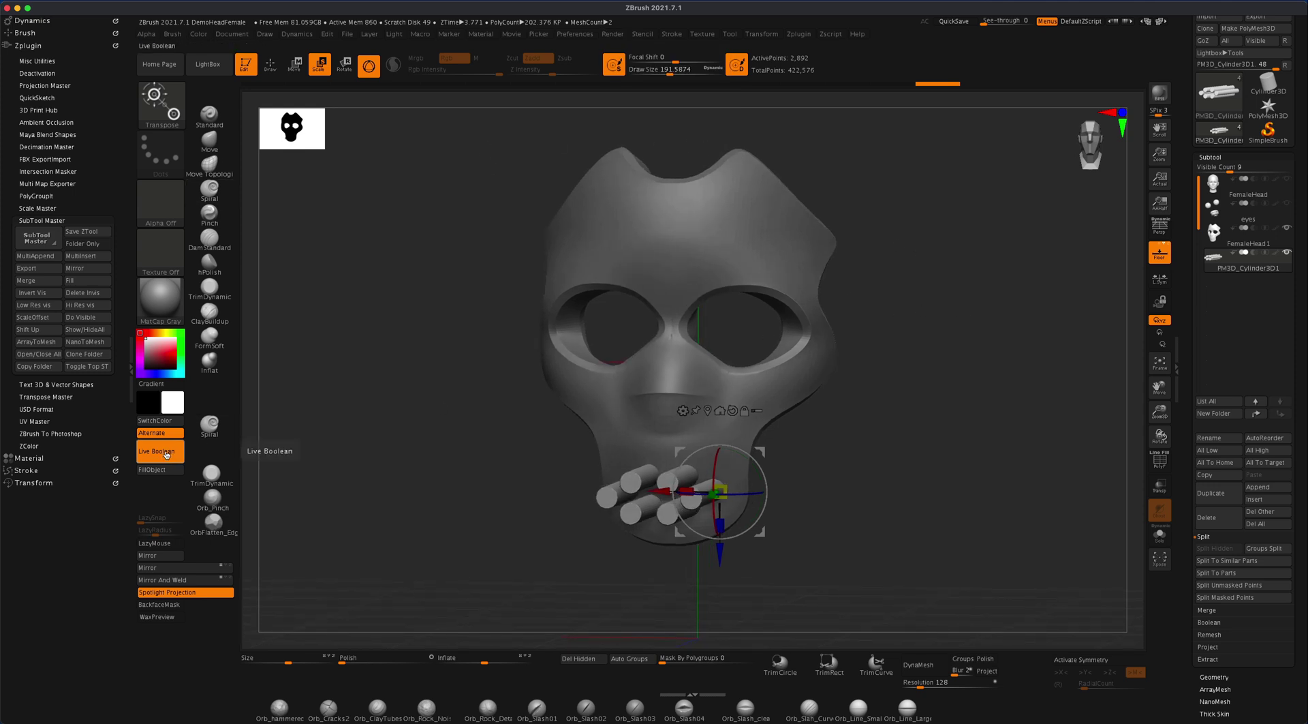
left_click_drag(413, 452, 423, 451)
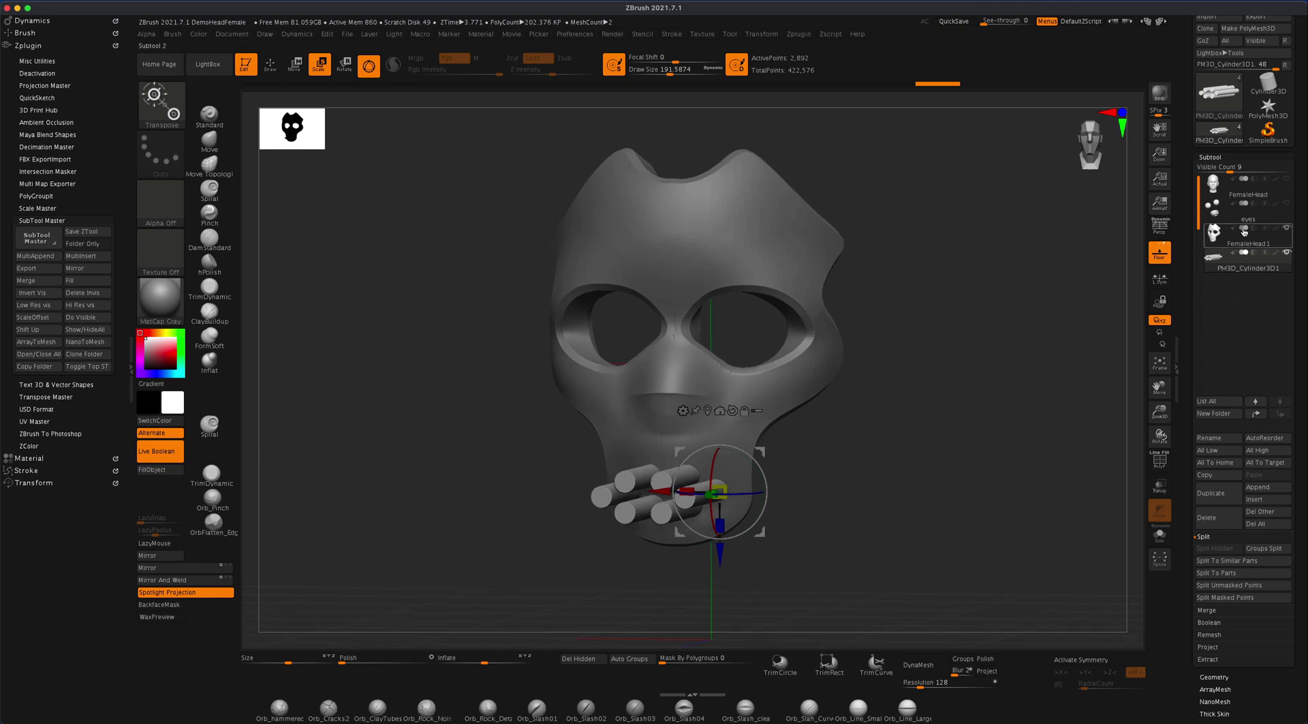
- Set the PM3D_Cylinder3D1 subtool to subtraction so the cylinders cut through the mask, and check the cuts from behind
mouse_move(1255, 255)
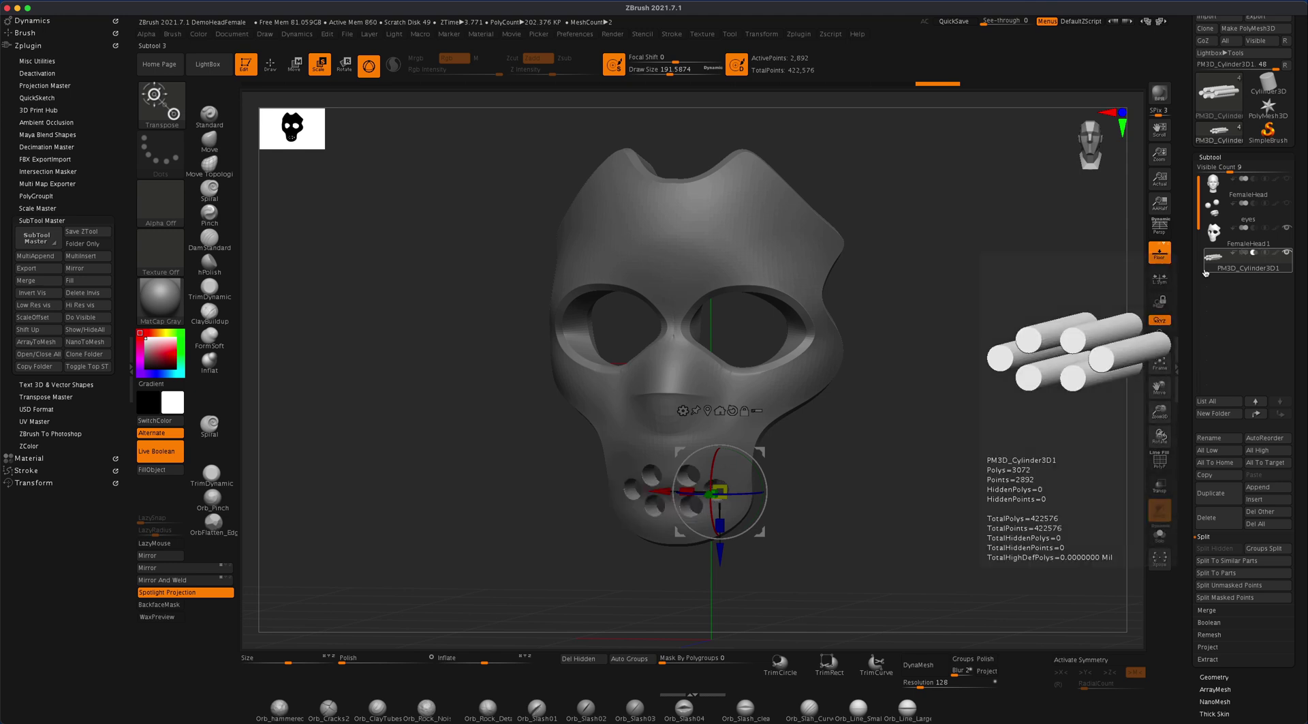
mouse_move(1063, 390)
left_mouse_down()
mouse_move(1025, 391)
mouse_move(1123, 395)
mouse_move(1070, 403)
left_mouse_up()
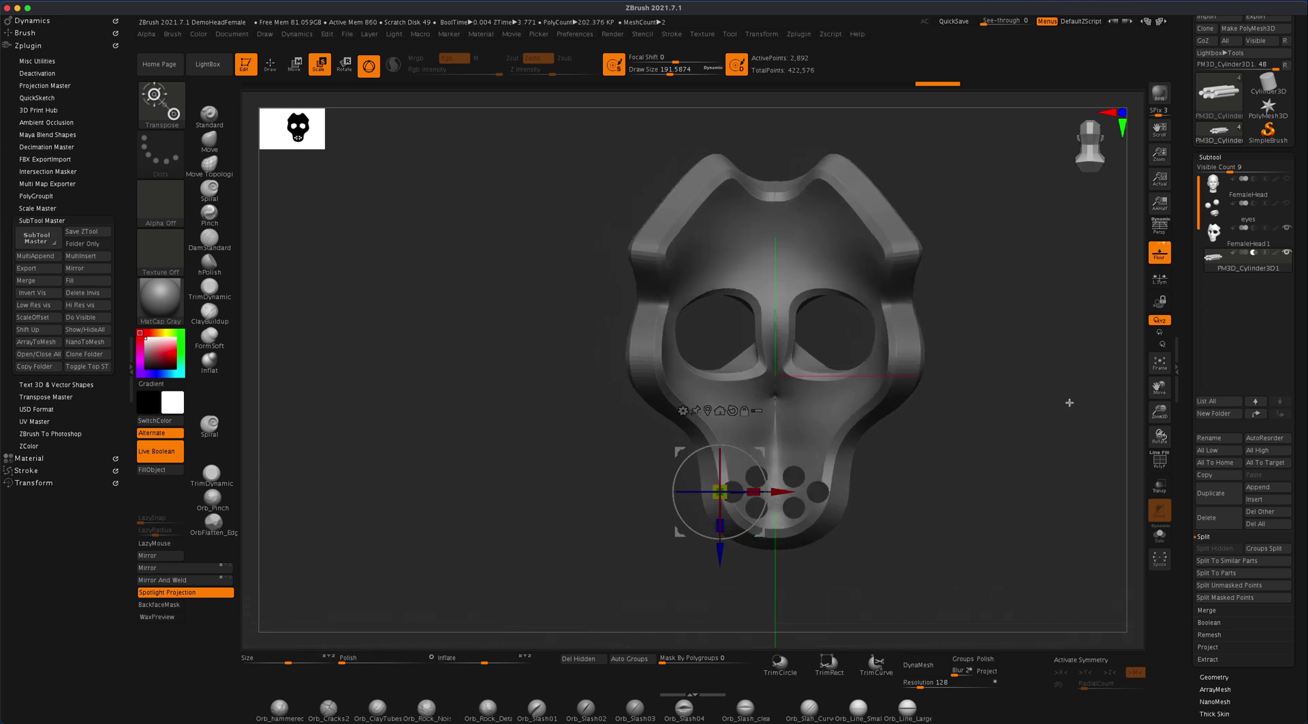
left_click_drag(988, 450, 924, 462, "alt")
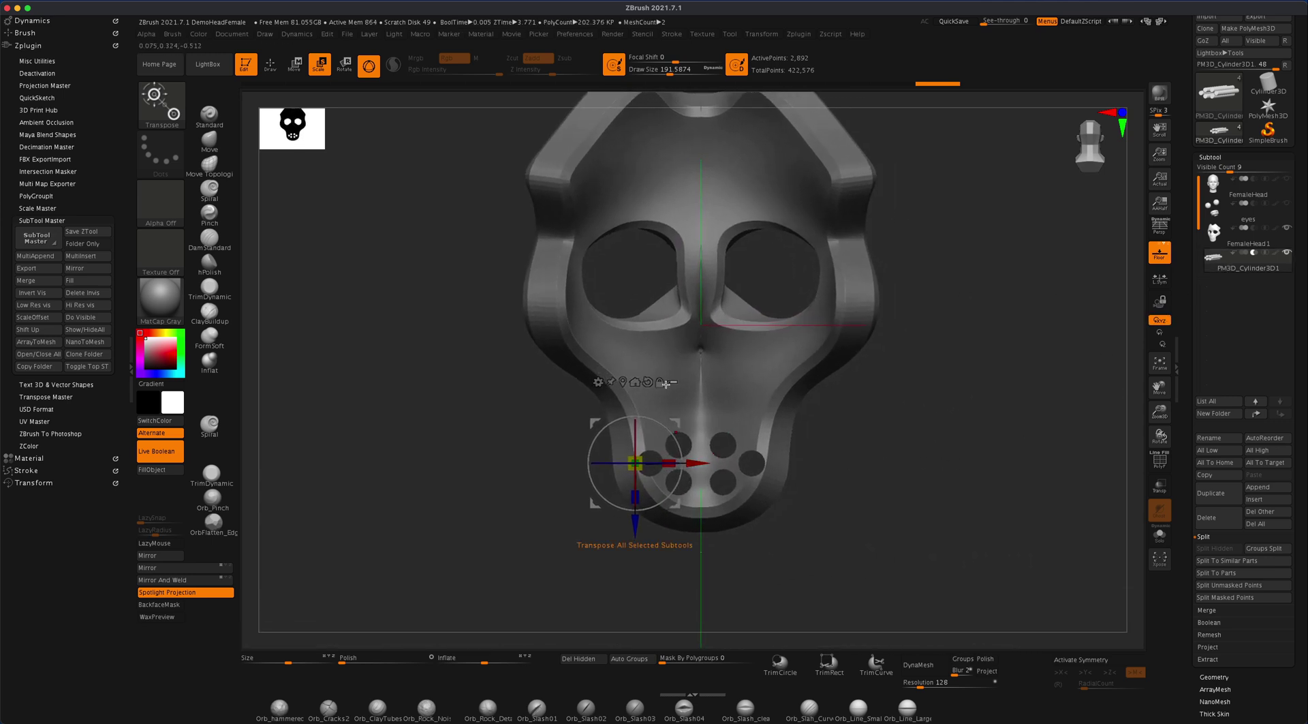
- Center the gizmo on the cylinder cluster, scale the cluster down to about 0.8, and adjust its depth through the mask
left_click(623, 383)
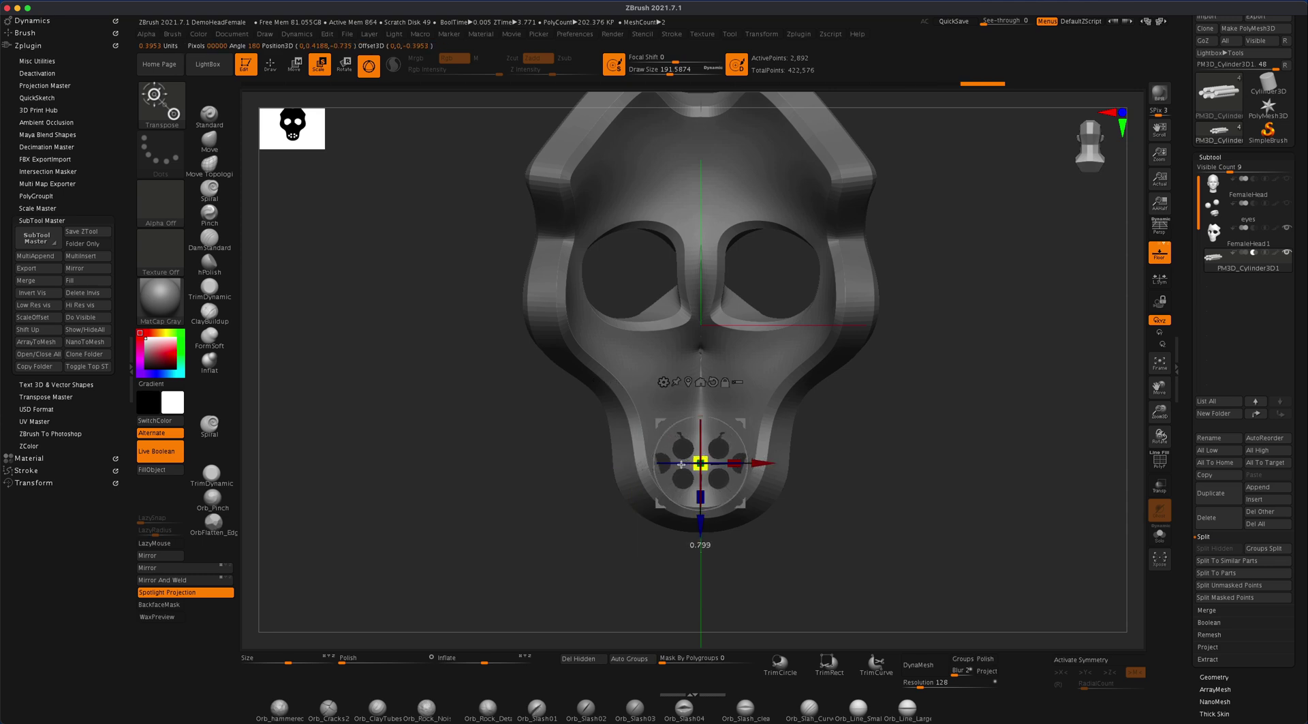
left_click_drag(681, 464, 681, 465)
mouse_move(799, 501)
left_mouse_down()
mouse_move(820, 503)
mouse_move(795, 505)
left_mouse_up()
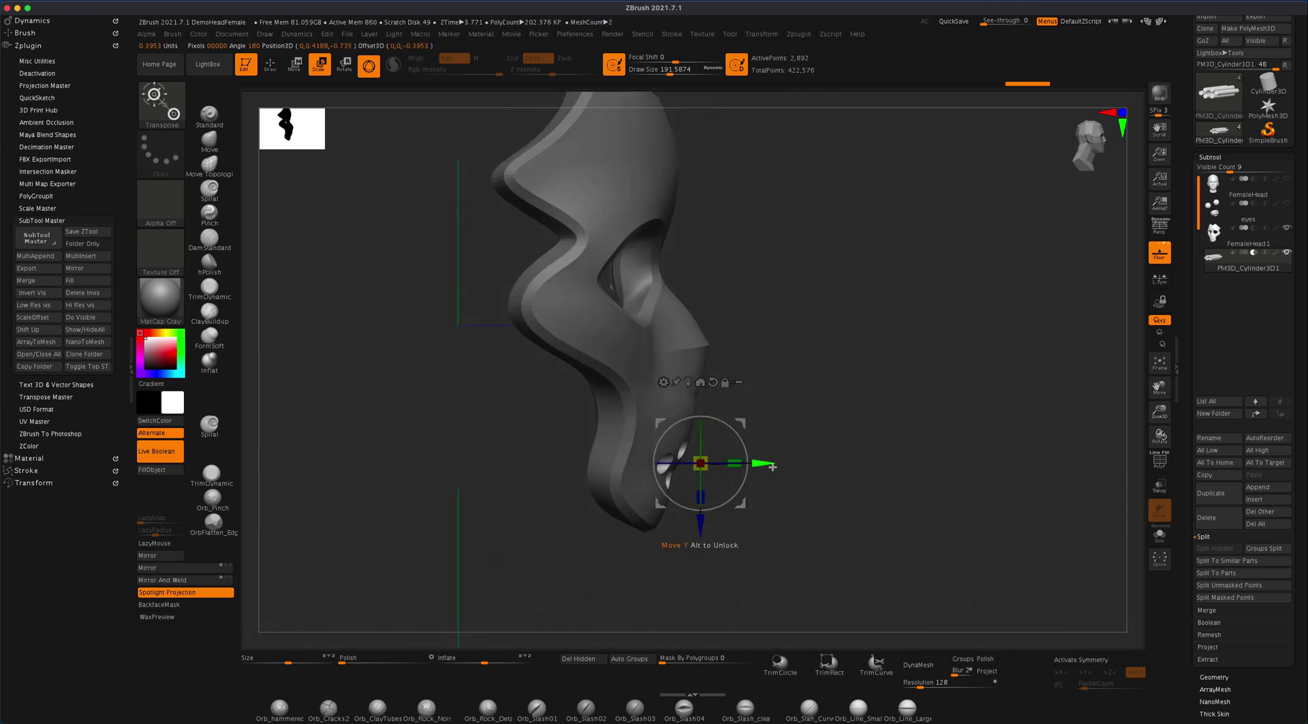
right_click_drag(757, 469, 842, 486)
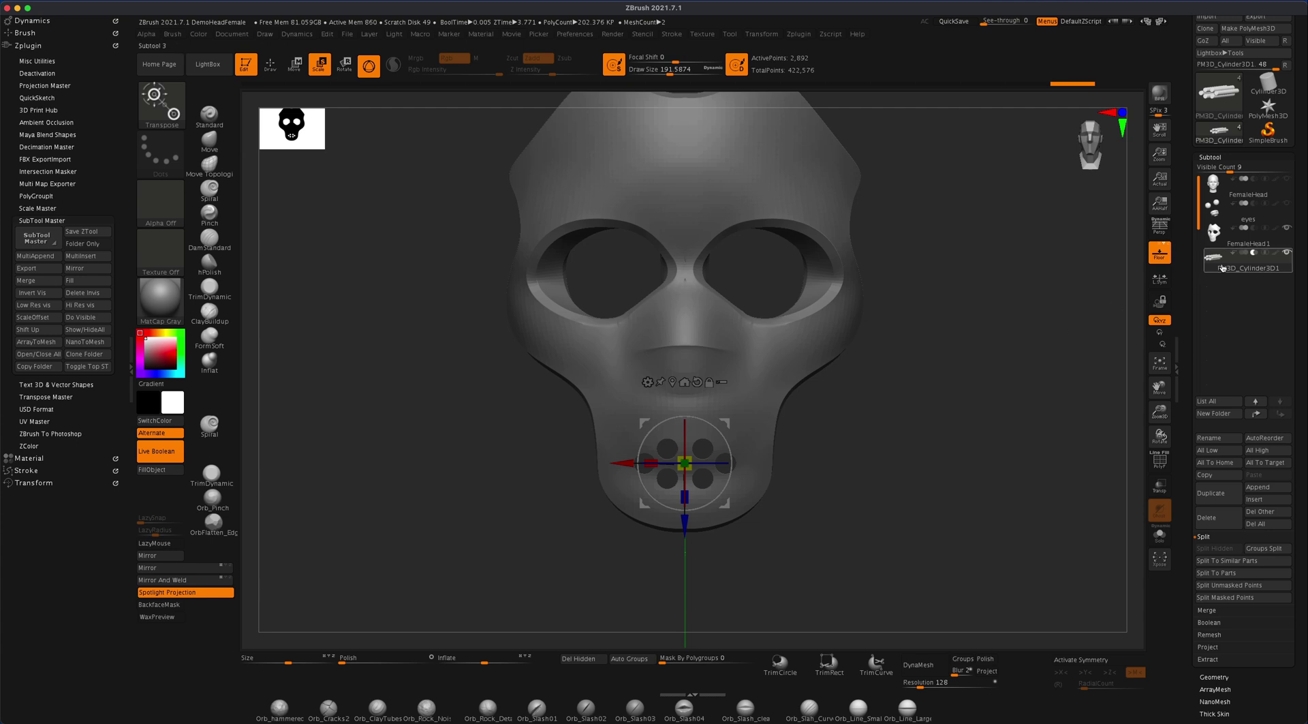
- Switch the cylinder subtool to addition and back to subtraction to compare both boolean modes on the mask
left_click(1245, 254)
right_click_drag(935, 411, 864, 411)
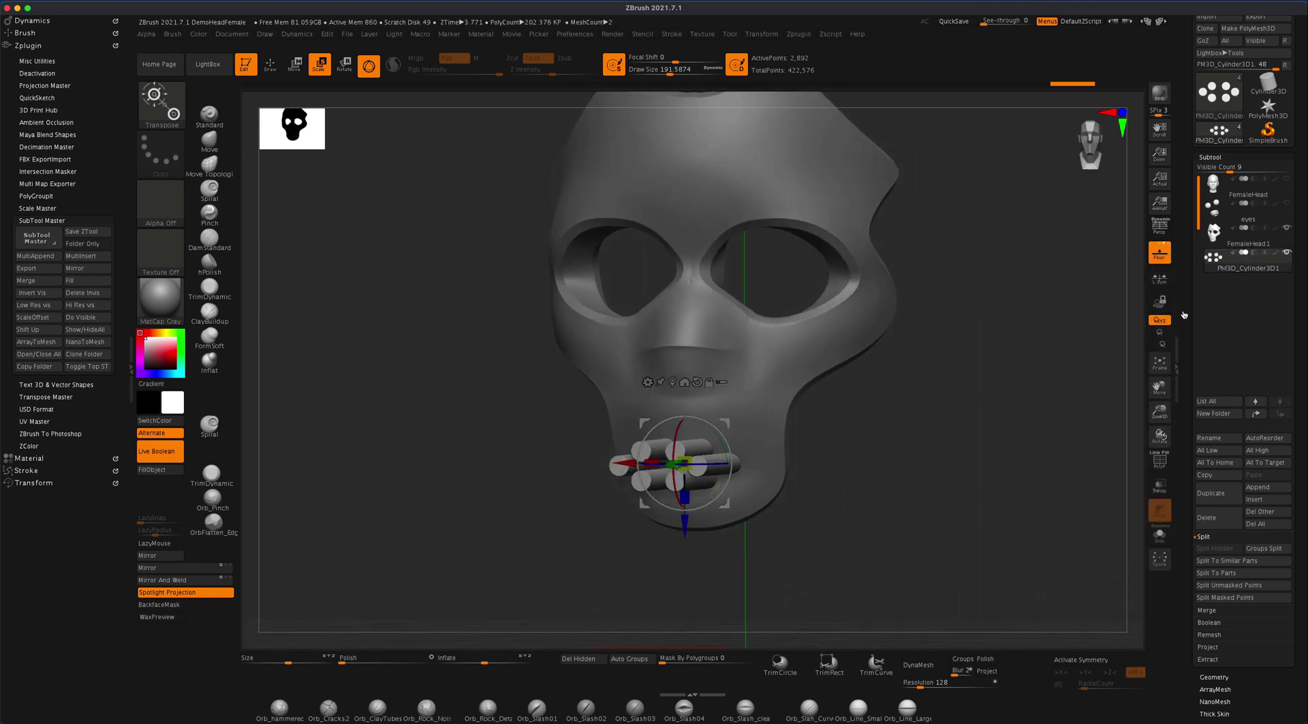
left_click(1258, 256)
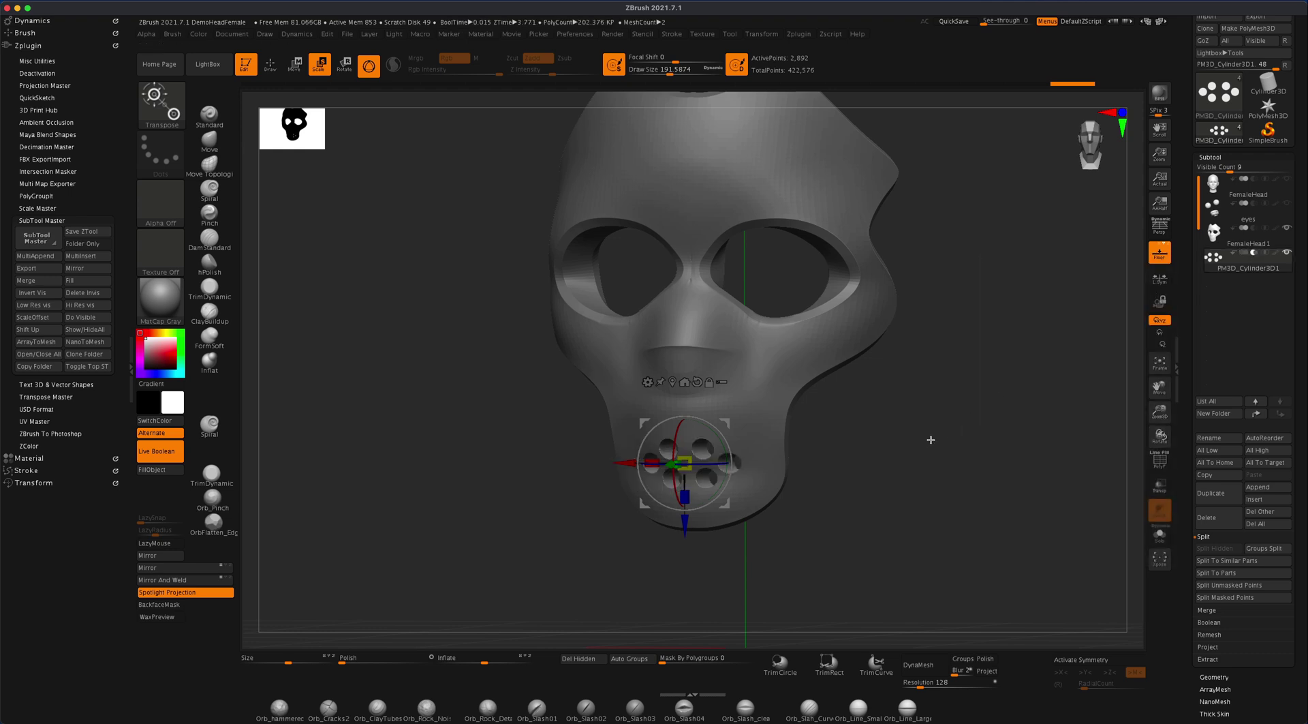
right_click_drag(929, 441, 955, 437)
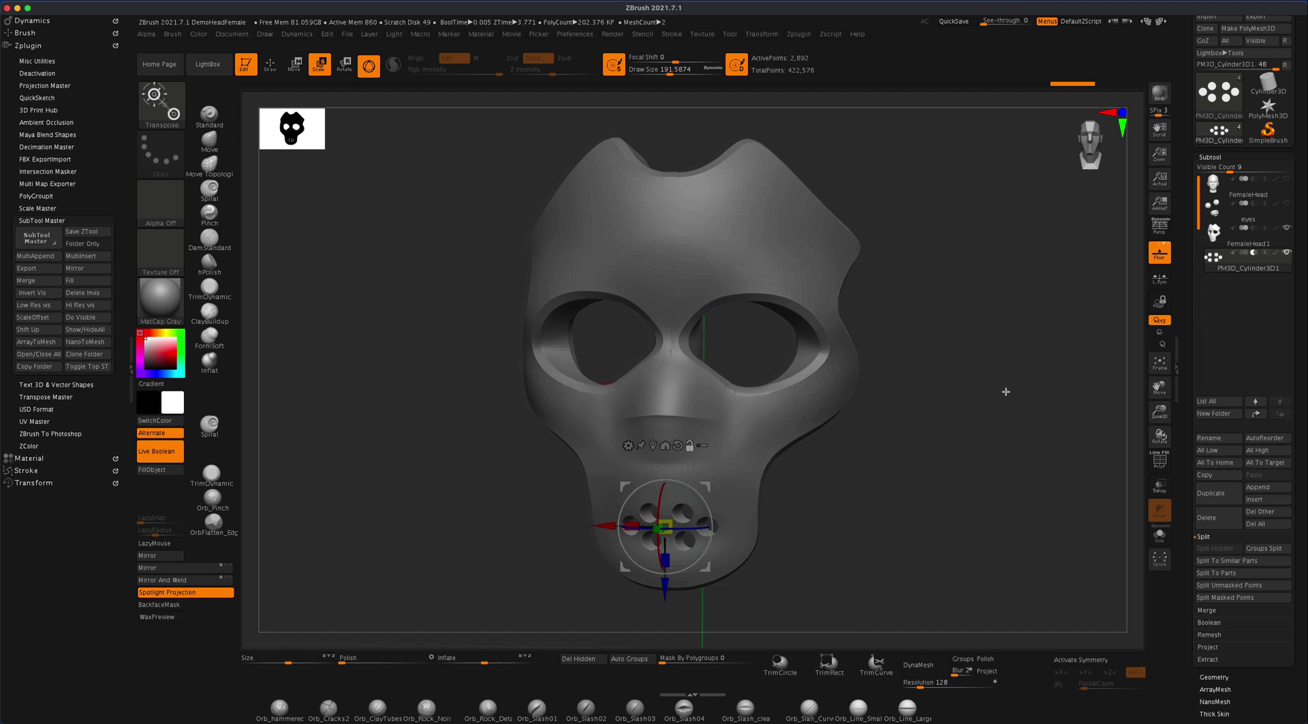
- Mark FemaleHead1 as the Start subtool of the boolean group that includes the subtracting cylinders beneath it
mouse_move(1235, 232)
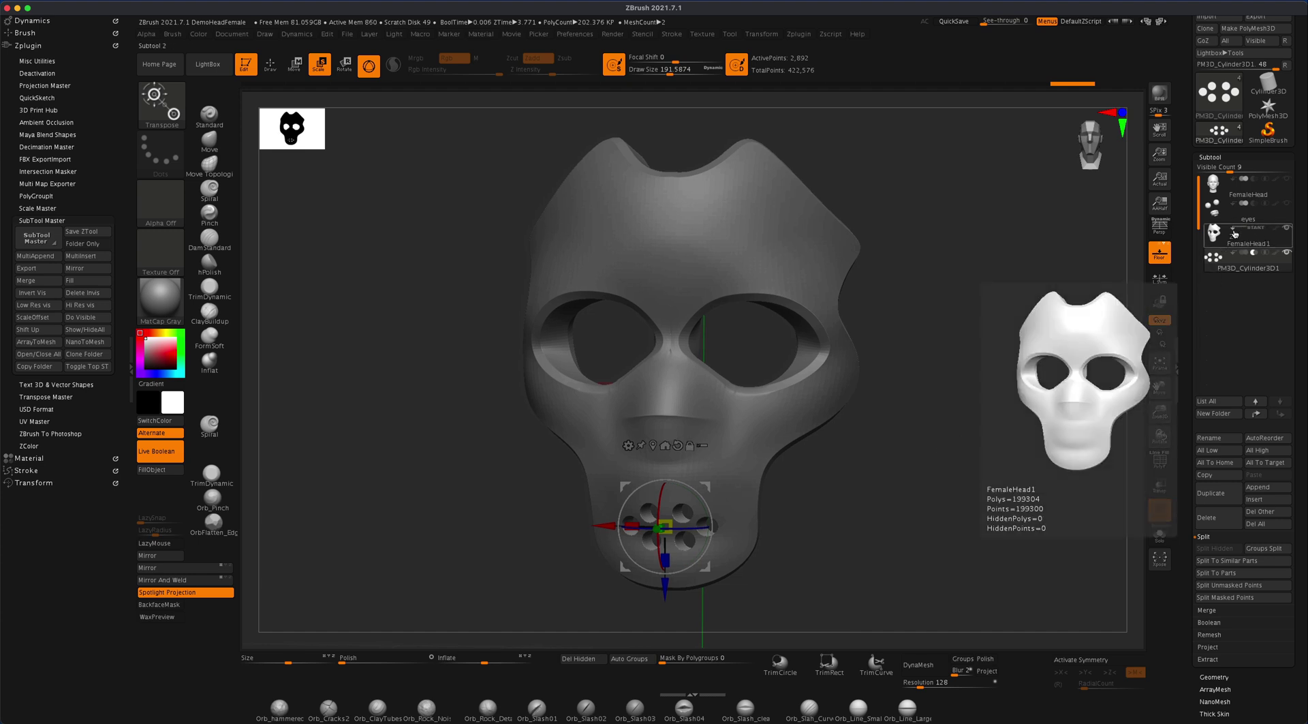
mouse_move(1220, 265)
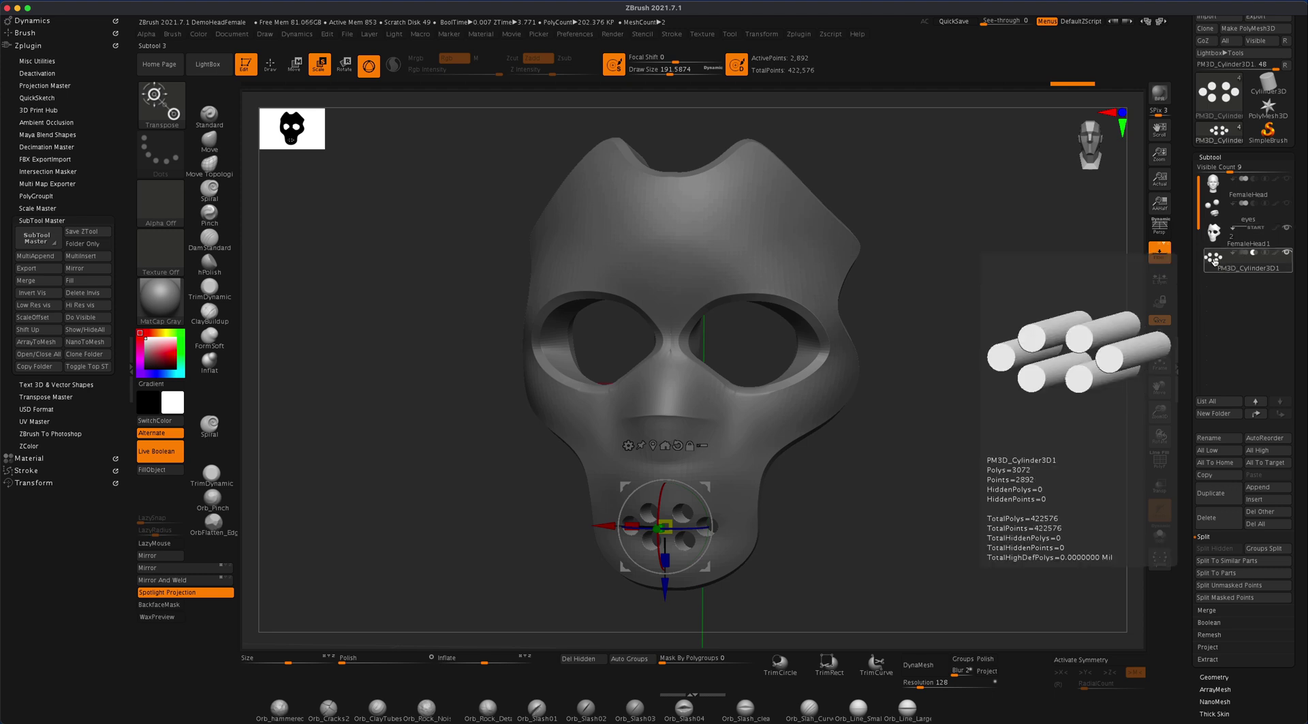
left_click(1215, 184)
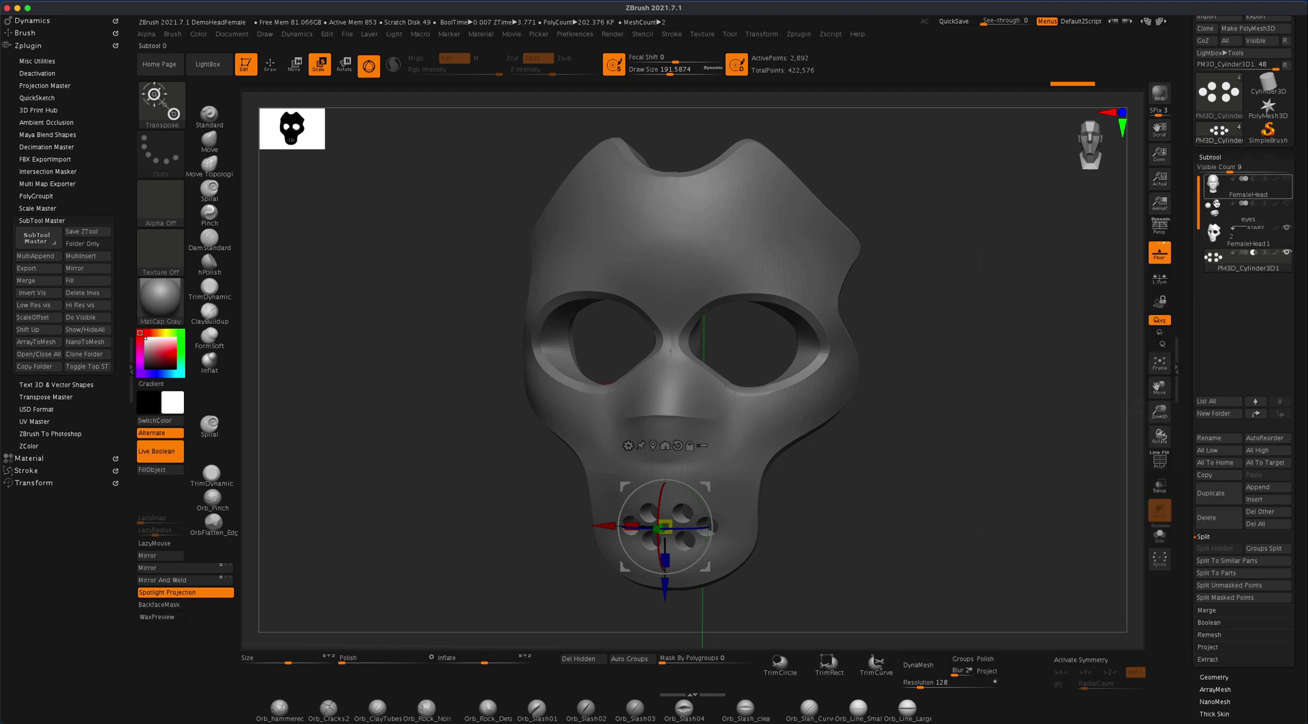
left_click(1214, 232)
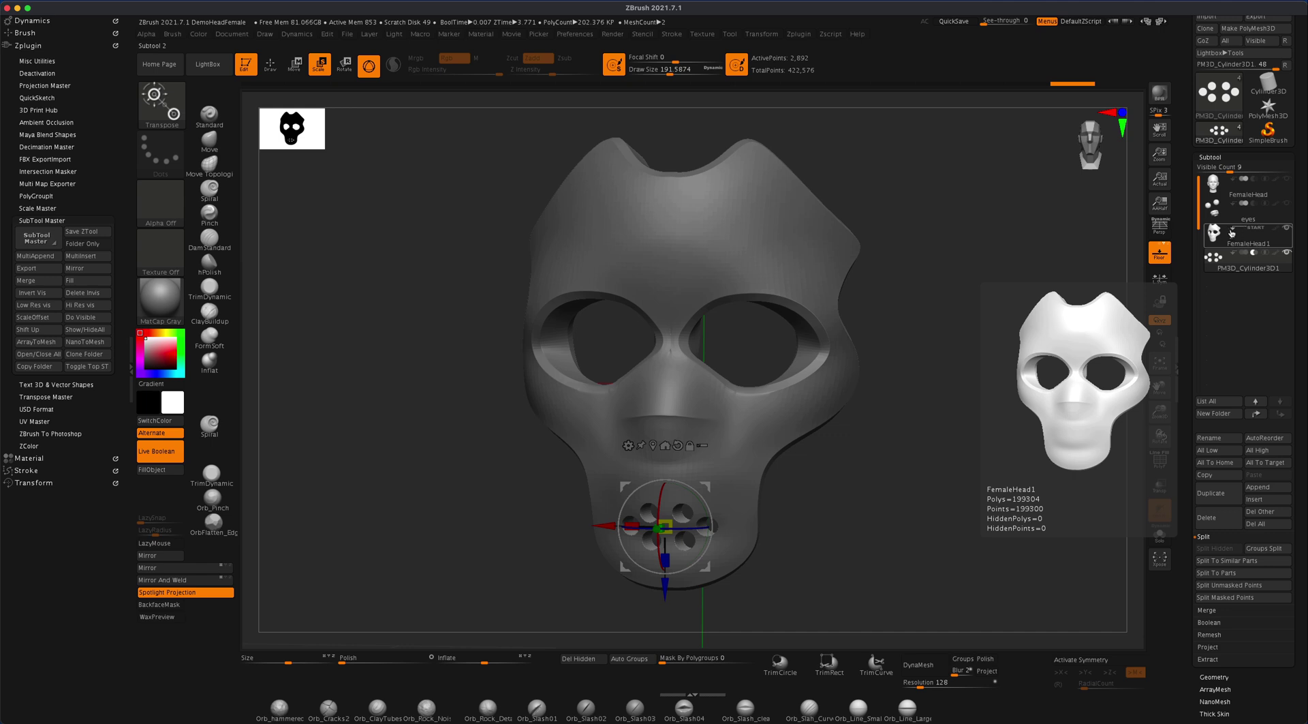
left_click(1249, 259)
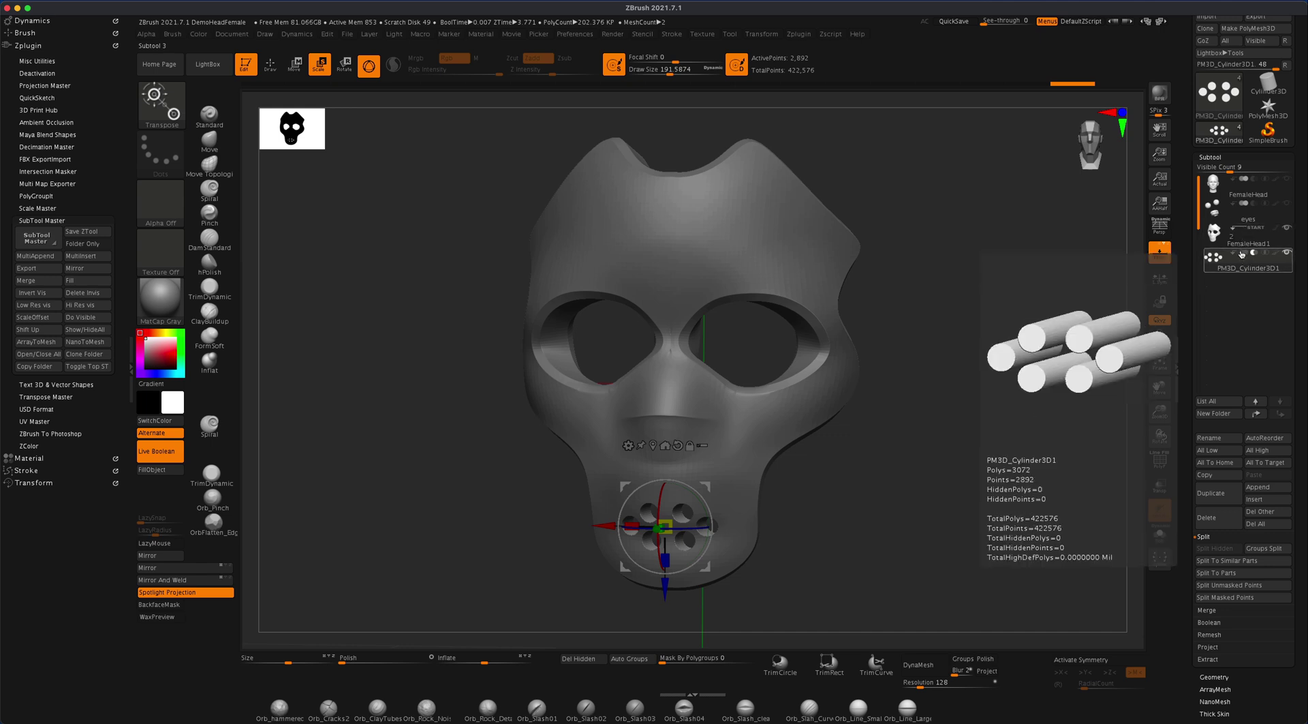
left_click(1245, 238)
left_click(1270, 268)
left_click_drag(1273, 263, 1251, 342)
left_click_drag(1233, 288, 1235, 269)
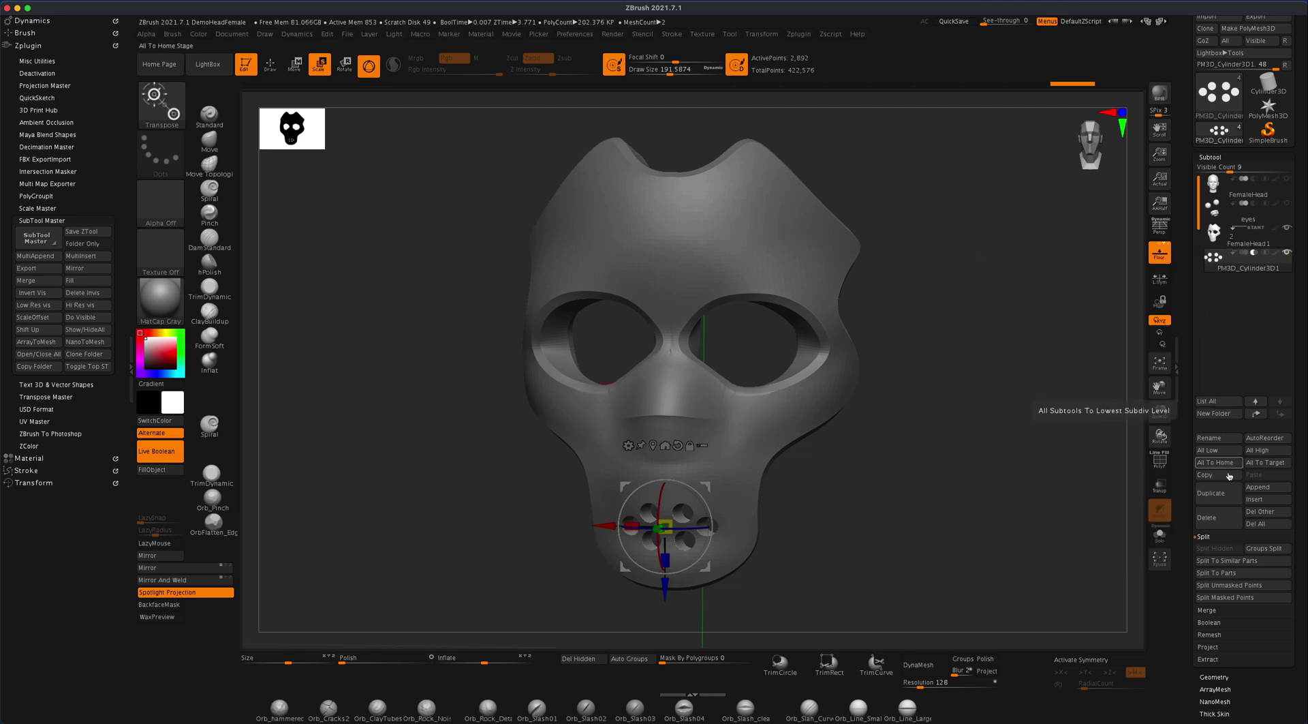
- Make a boolean mesh from the mask and the subtracting cylinder cluster
left_click(1211, 622)
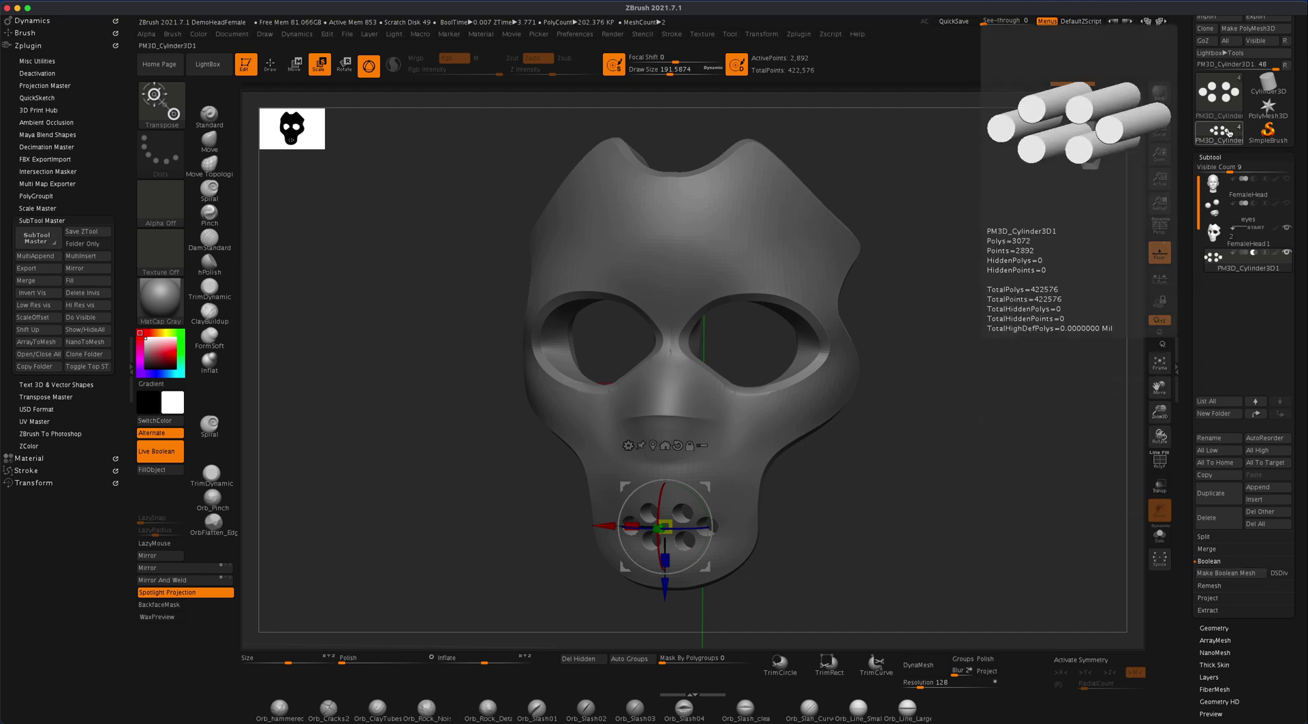
left_click(1219, 575)
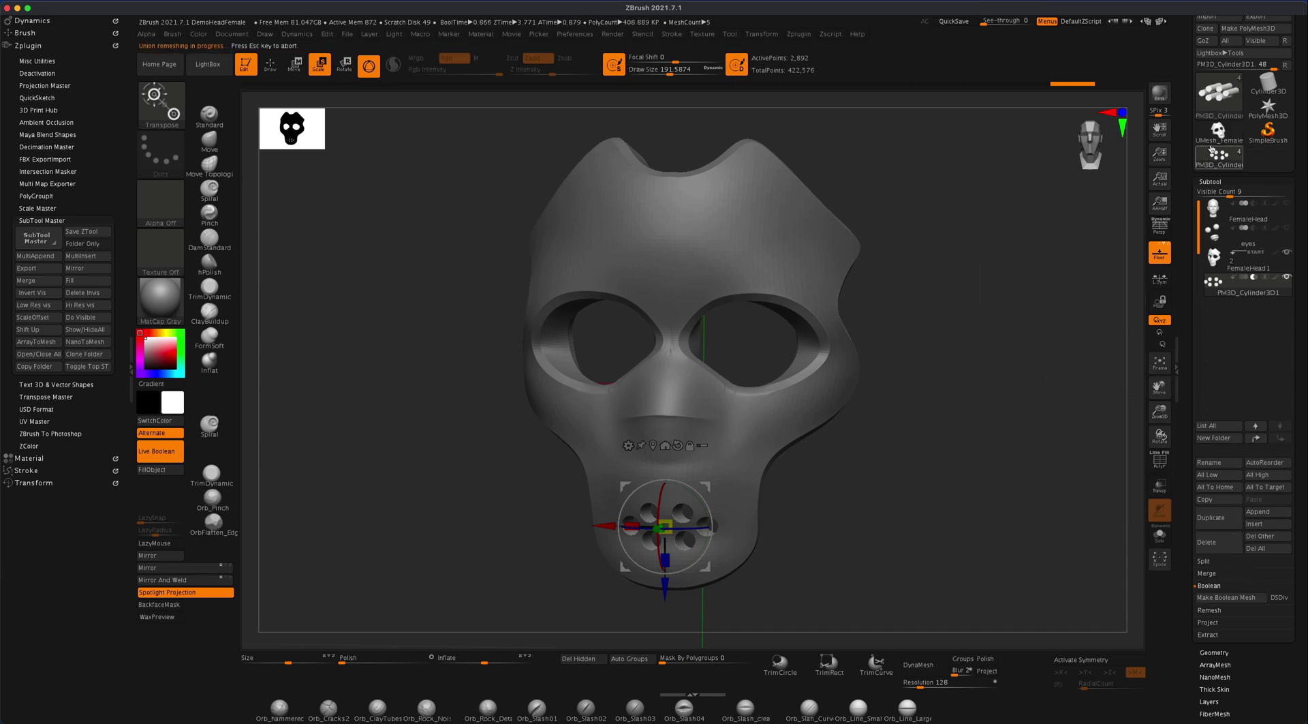
mouse_move(1218, 130)
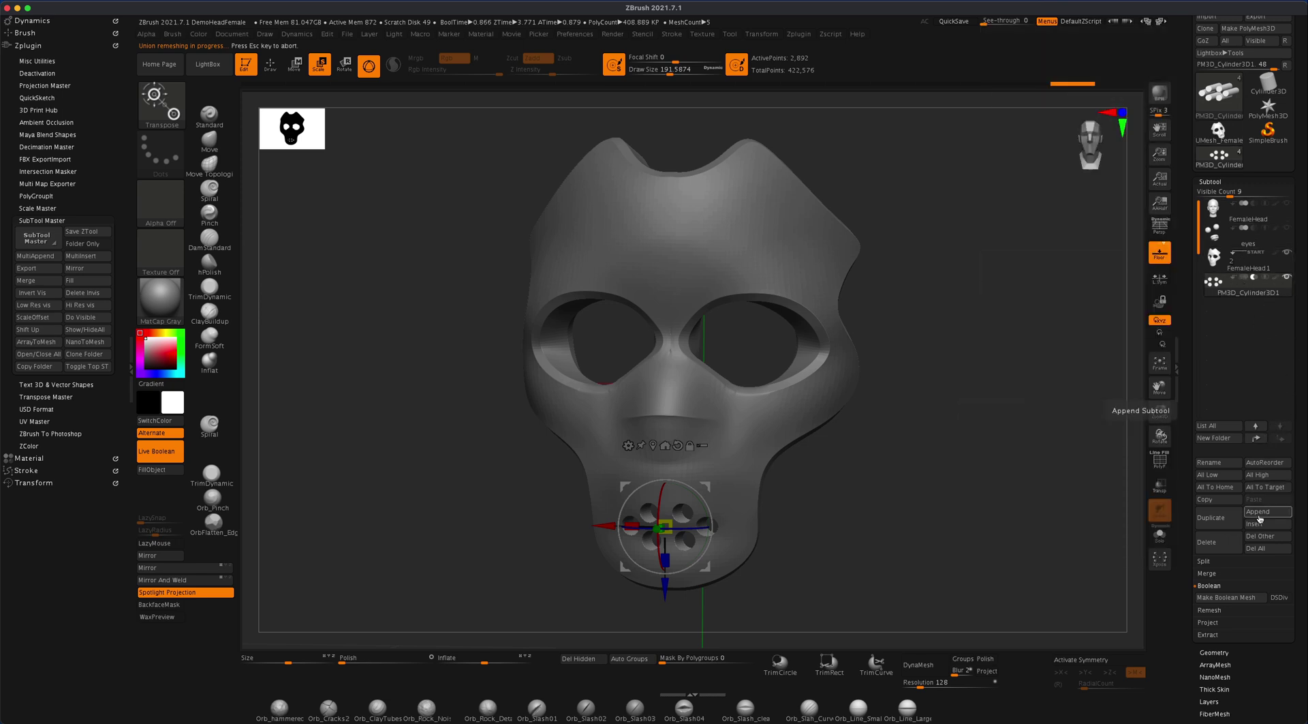
- Delete the PM3D_Cylinder3D1 subtool and the original FemaleHead1 mask subtool
left_click(1219, 545)
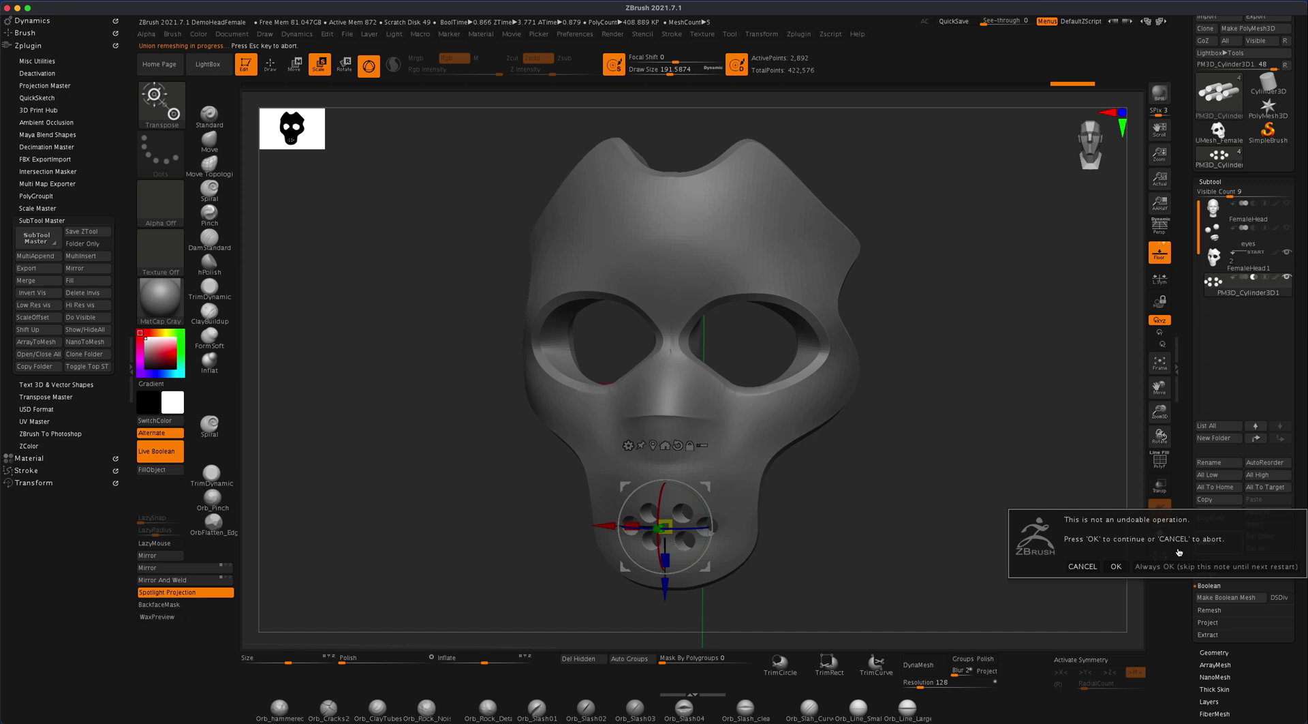
left_click(1116, 567)
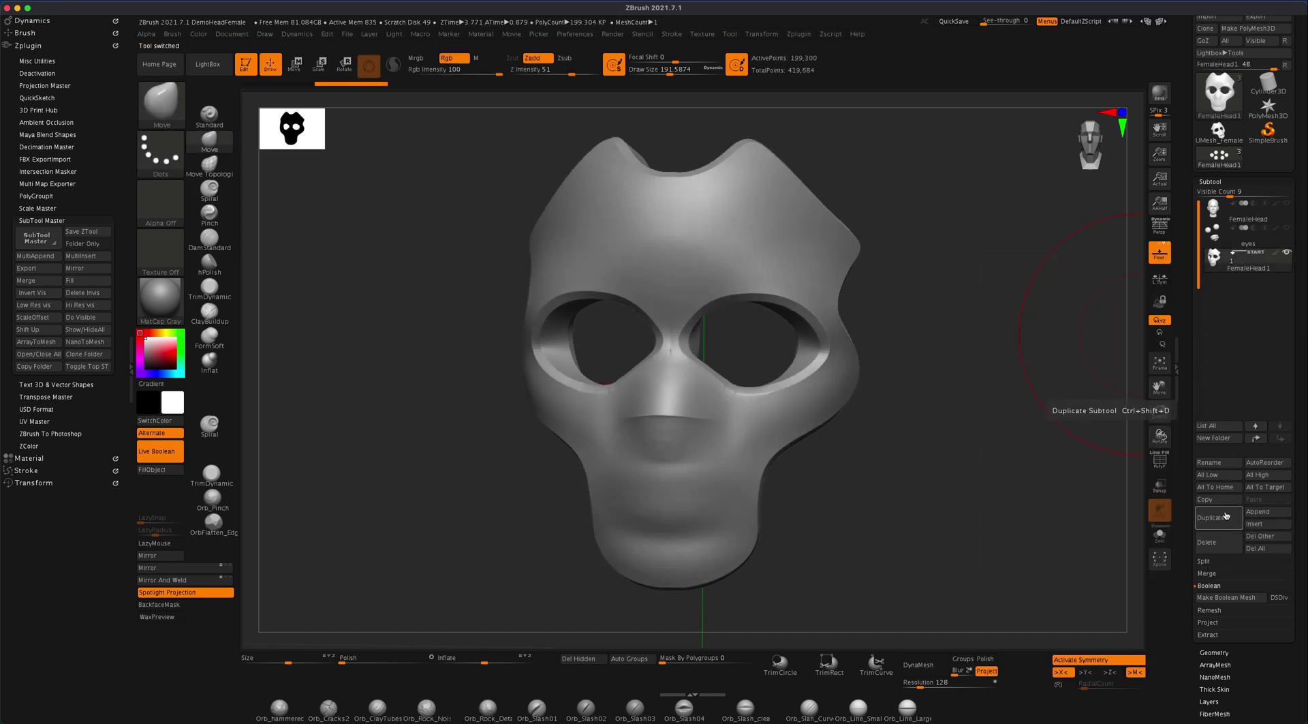
left_click(1221, 546)
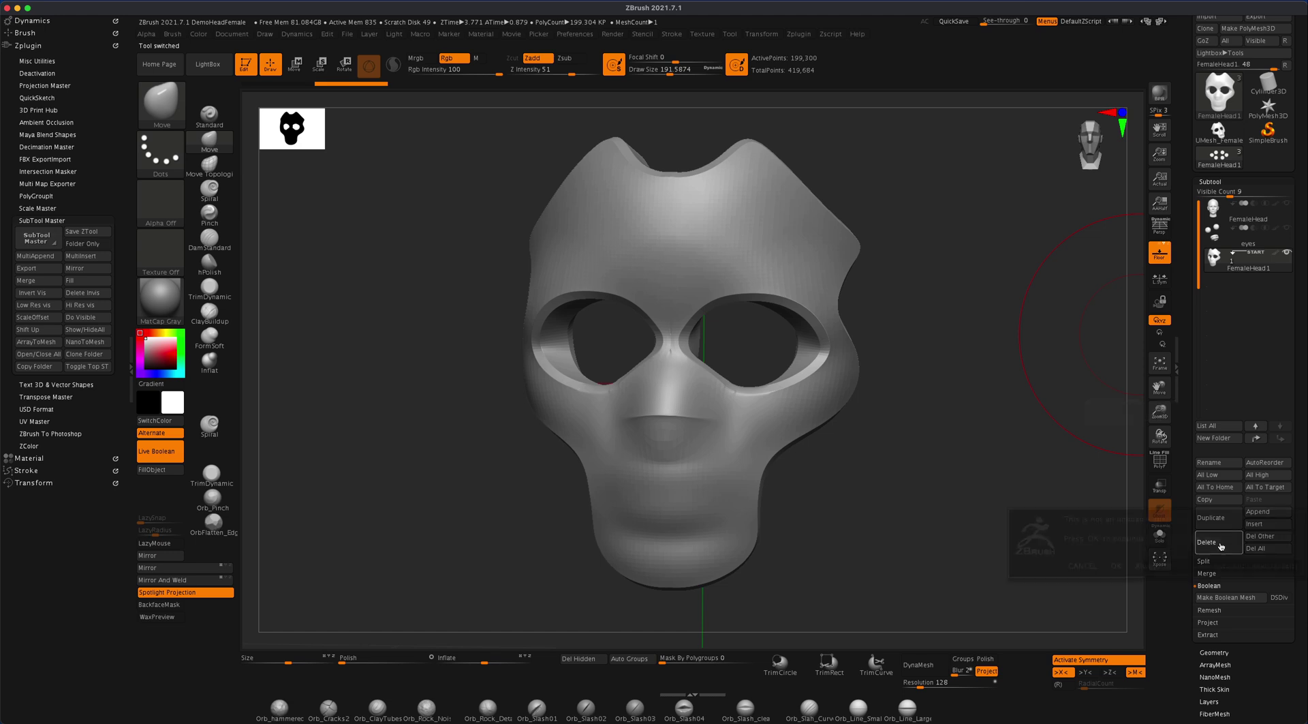
left_click(1116, 566)
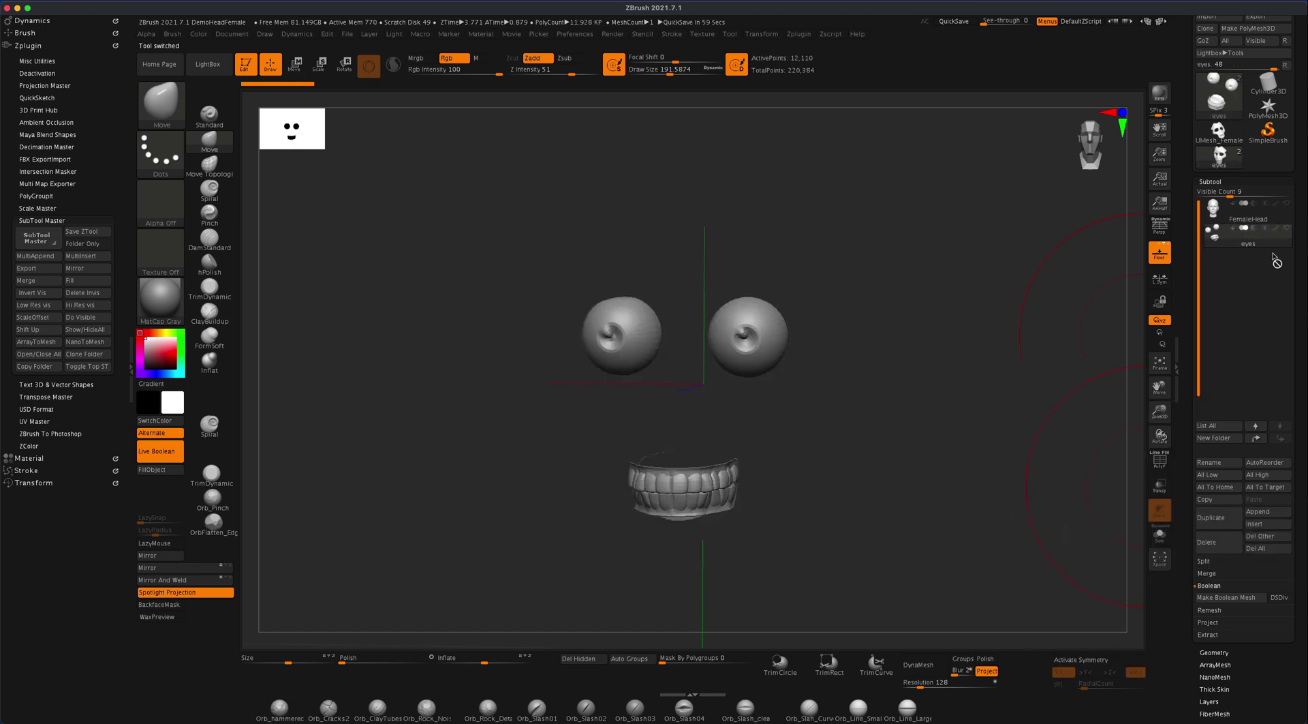
- Show the FemaleHead subtool again and append the UMesh_FemaleHead2 boolean mask to the subtool list
left_click(1286, 204)
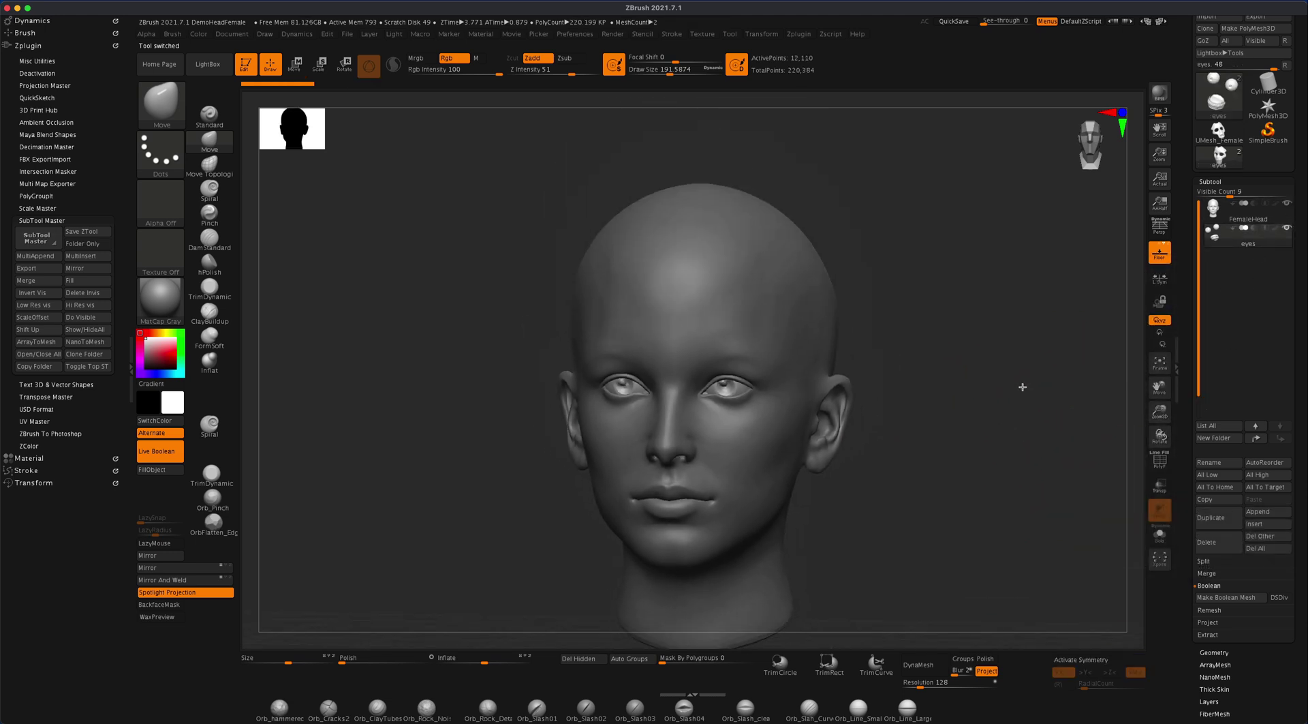
left_click_drag(1023, 387, 1022, 330, "alt")
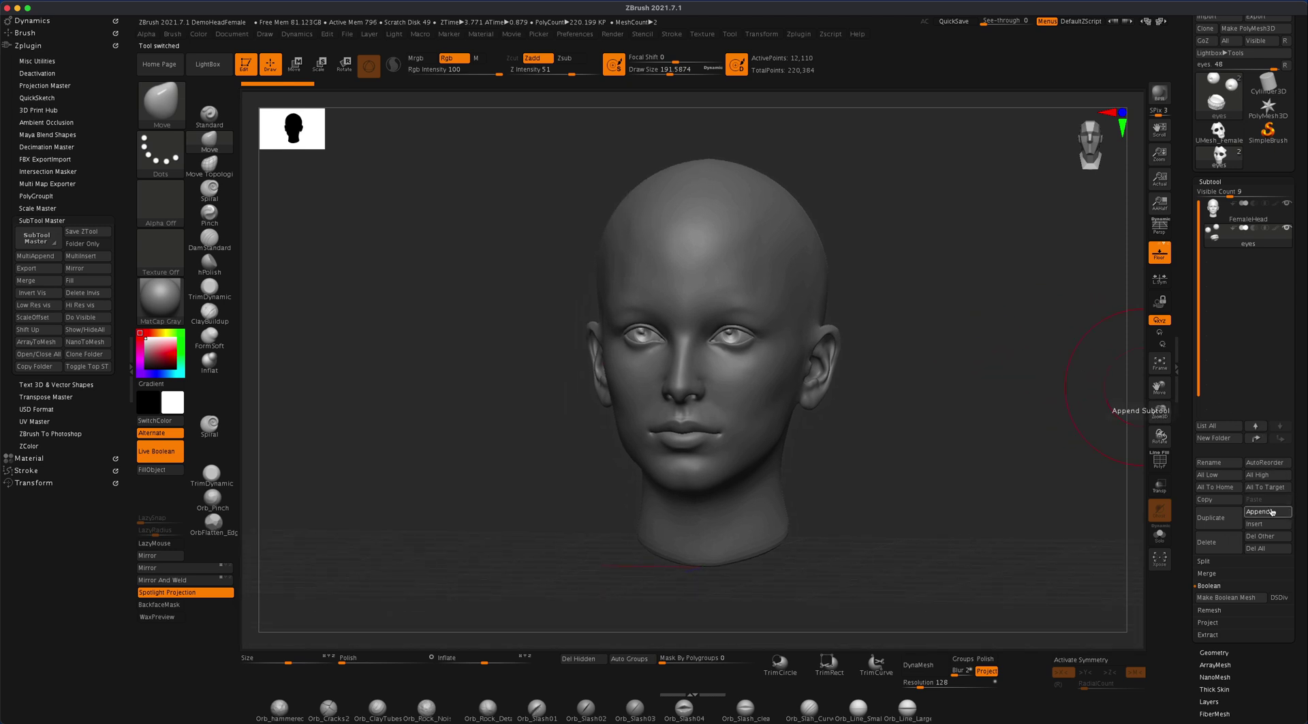
left_click(1268, 511)
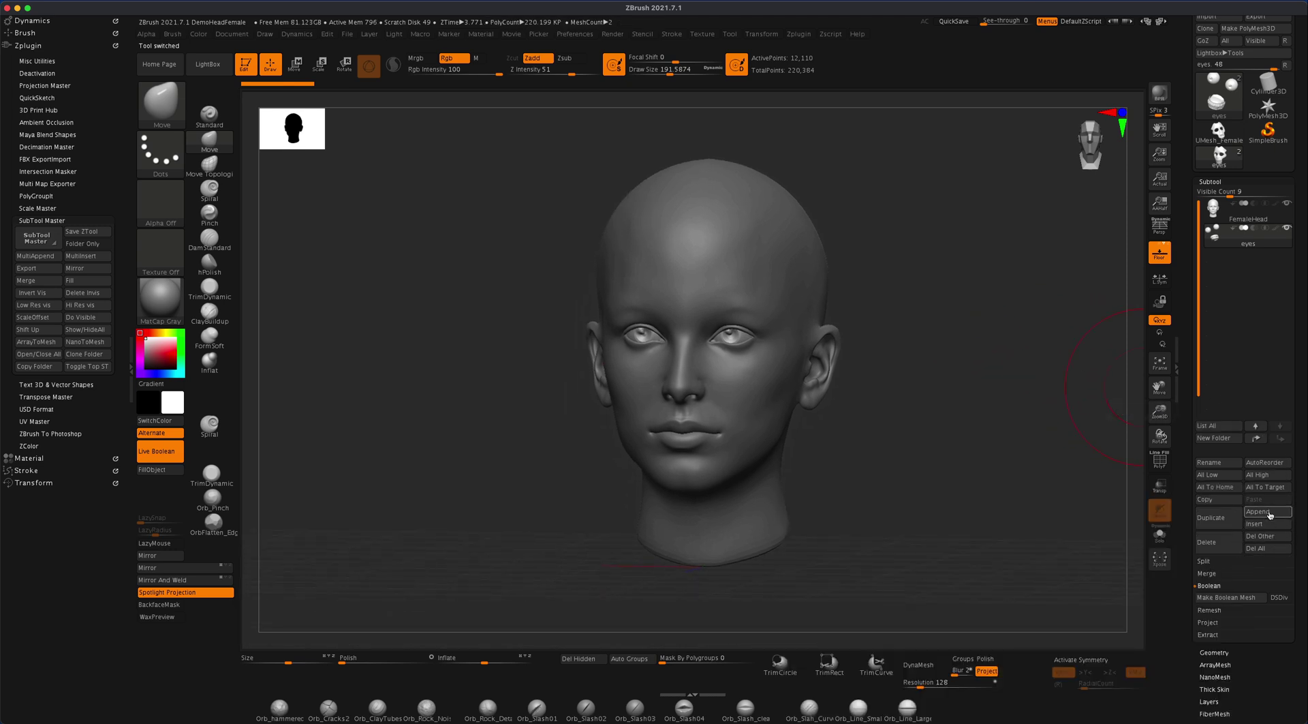
left_click(1269, 512)
left_click(1210, 579)
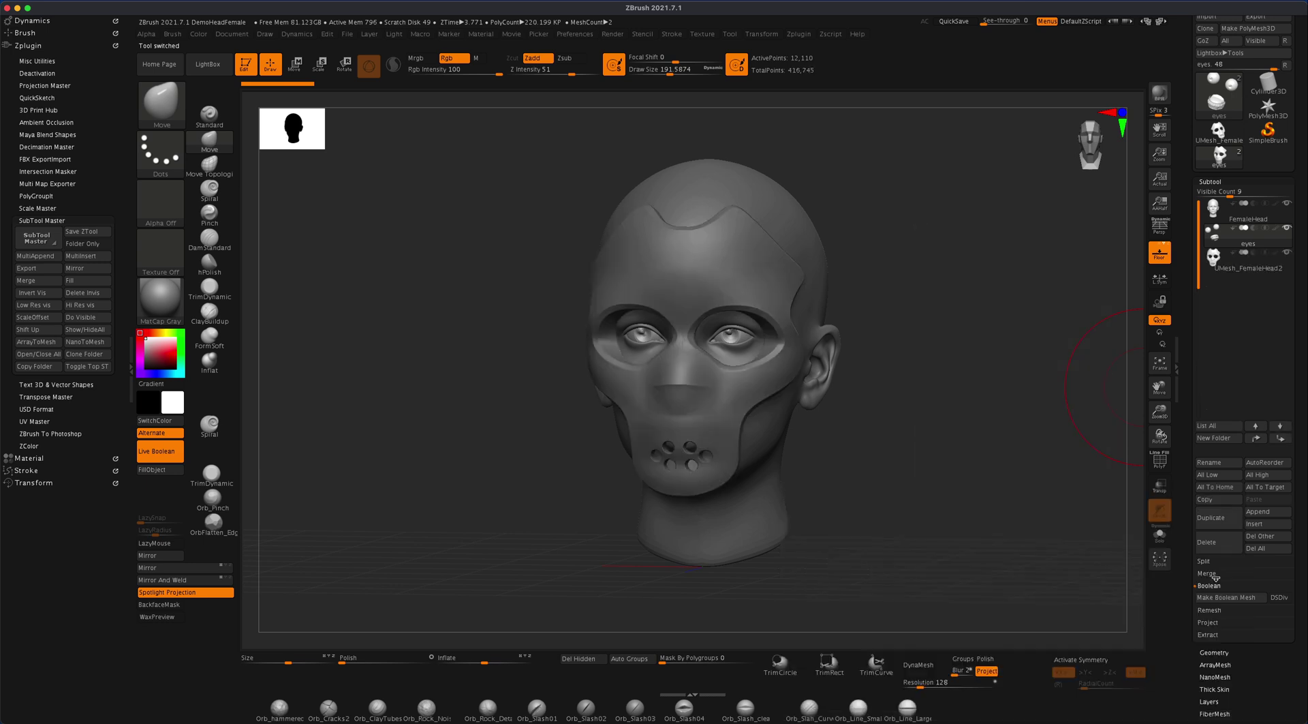
- Fill the UMesh_FemaleHead2 mask subtool with a dark grey colour, using the Standard brush with only Rgb enabled
mouse_move(1073, 455)
left_mouse_down()
mouse_move(1090, 456)
mouse_move(1064, 454)
left_mouse_up()
left_click(1267, 263)
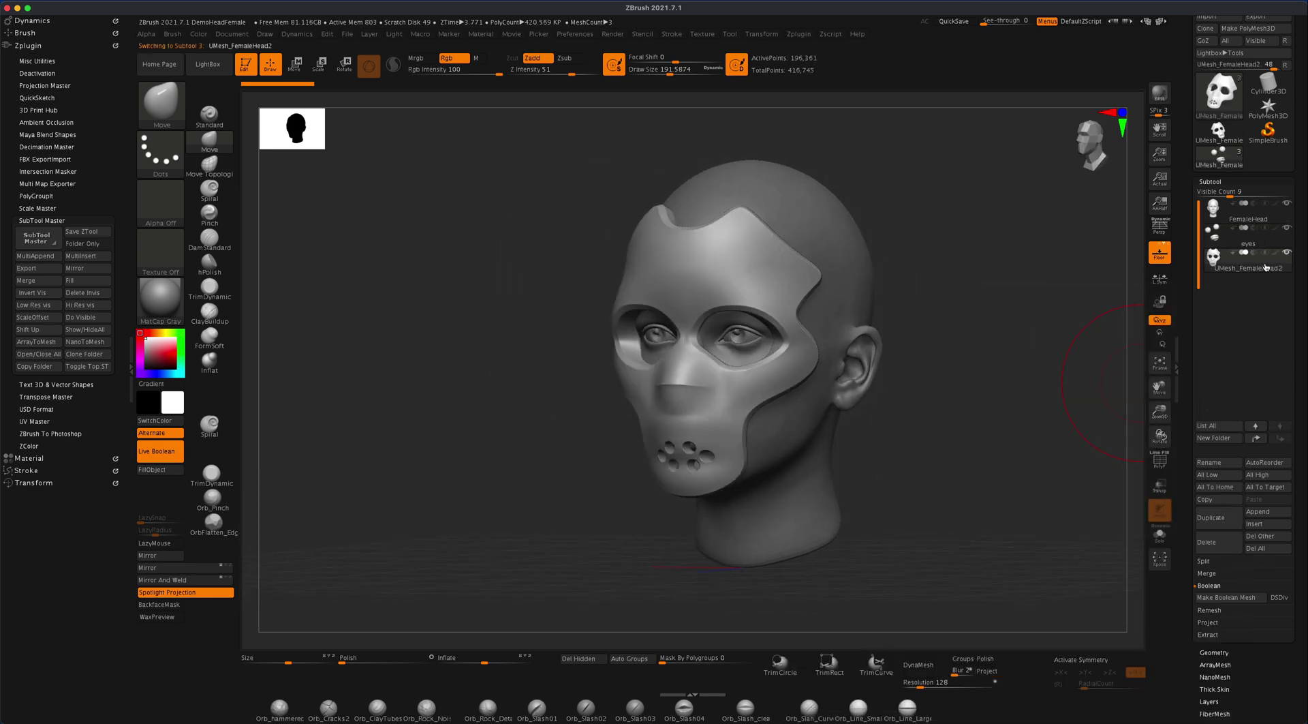
mouse_move(975, 406)
left_mouse_down()
mouse_move(996, 406)
mouse_move(951, 417)
left_mouse_up()
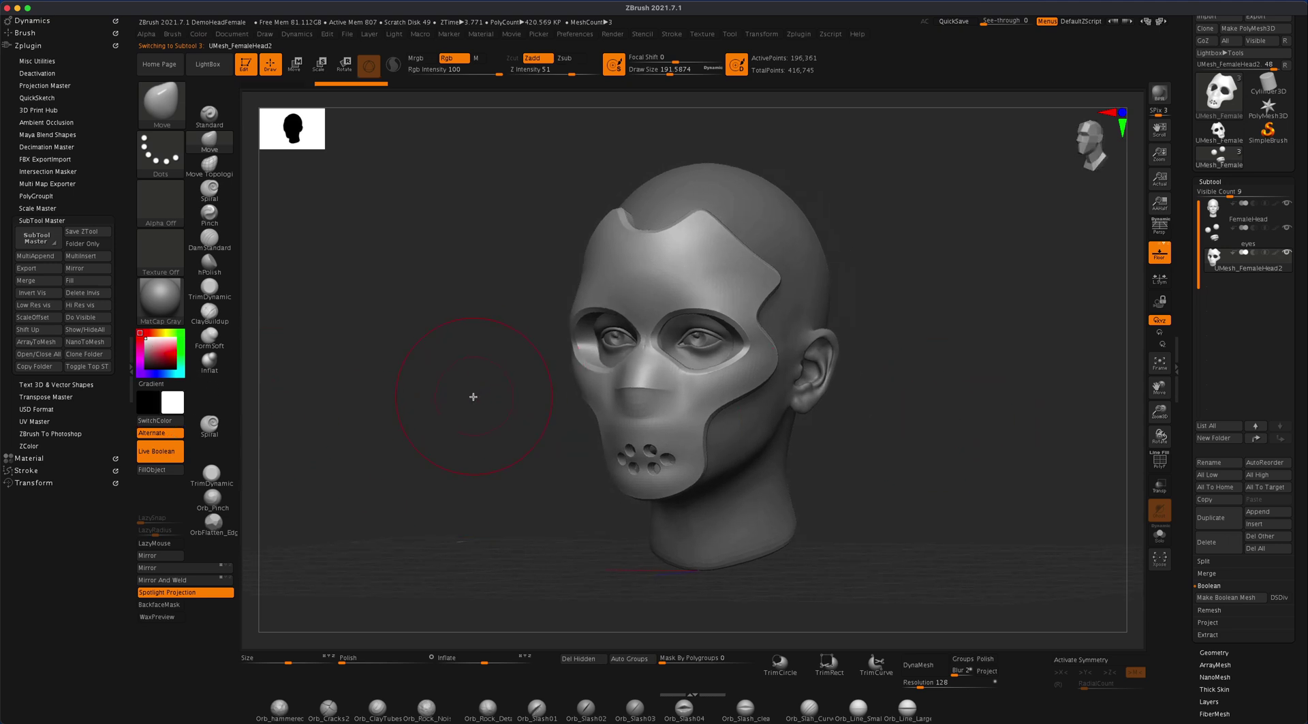
mouse_move(474, 397)
left_mouse_down()
mouse_move(442, 401)
mouse_move(482, 388)
left_mouse_up()
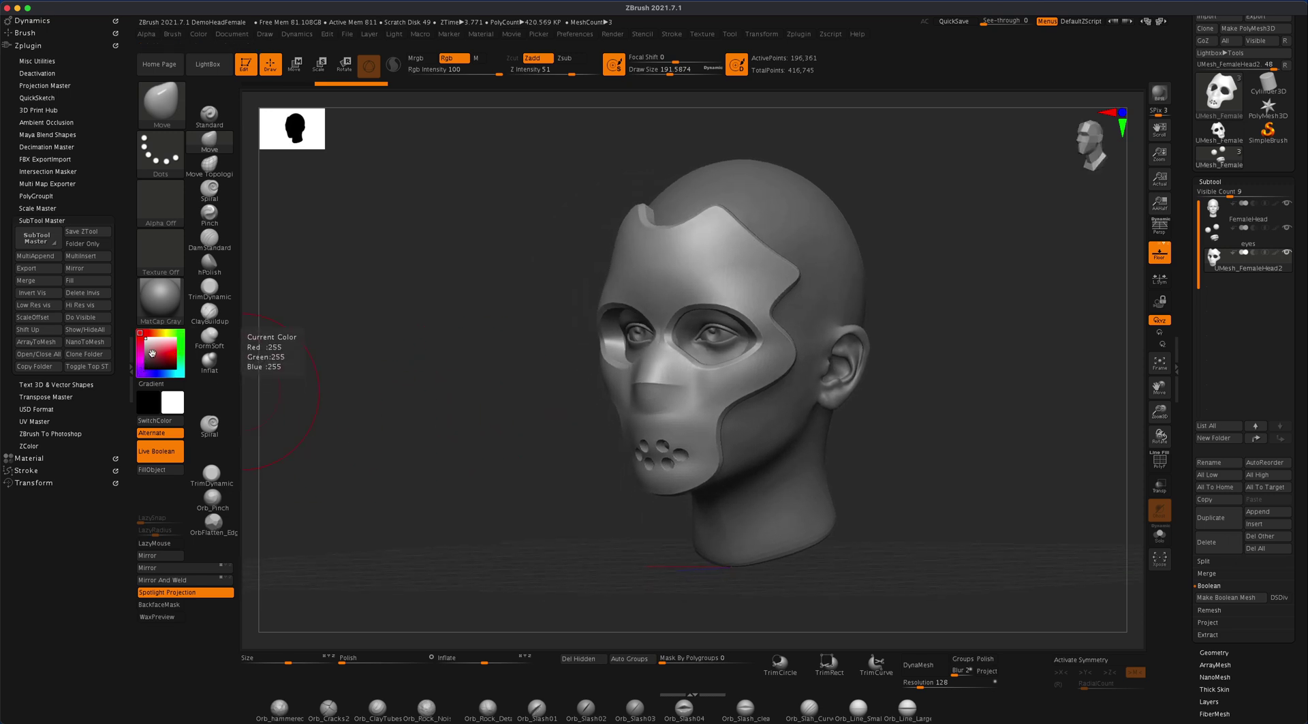
left_click_drag(141, 367, 140, 359)
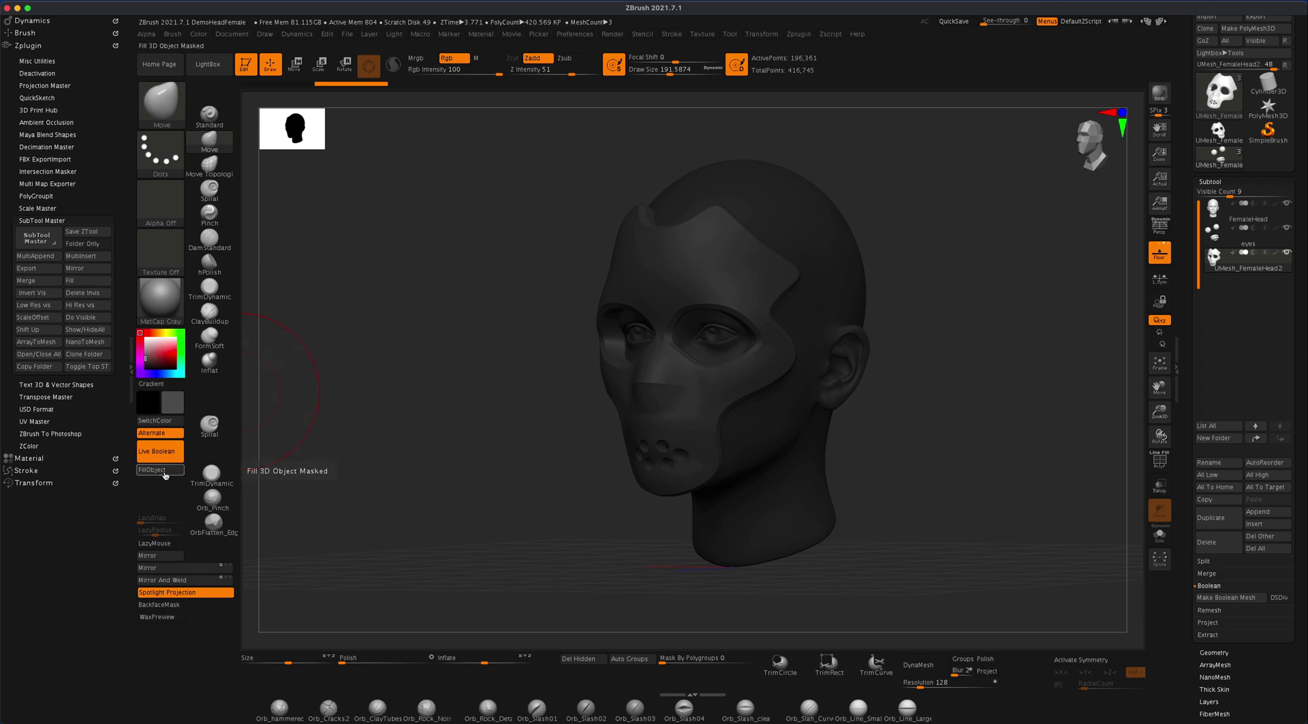
left_click(229, 120)
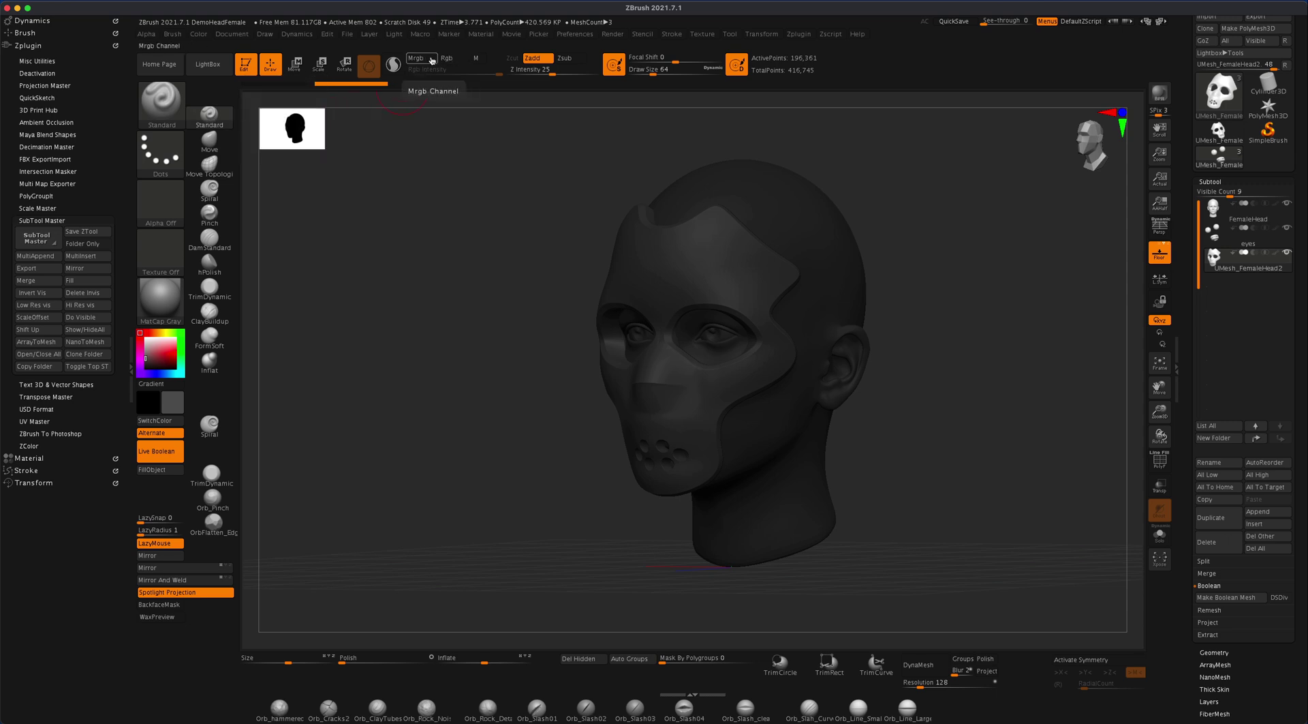
left_click(451, 60)
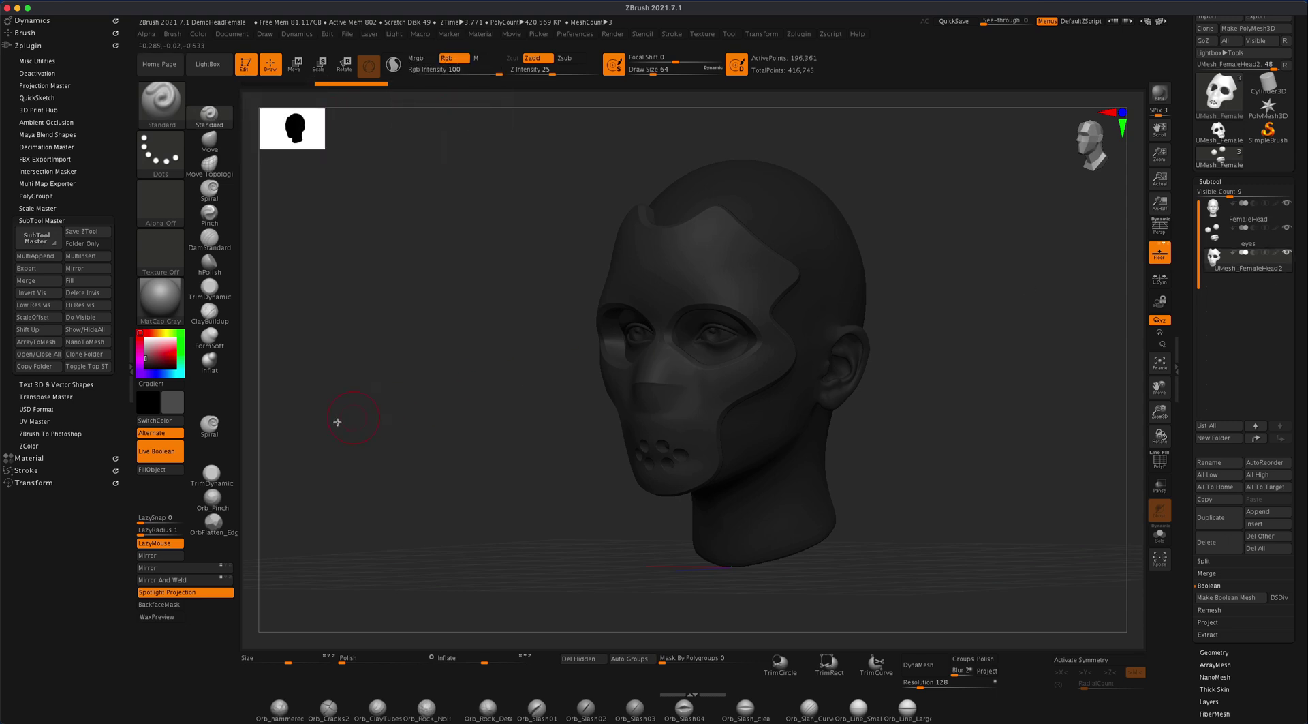
left_click(161, 471)
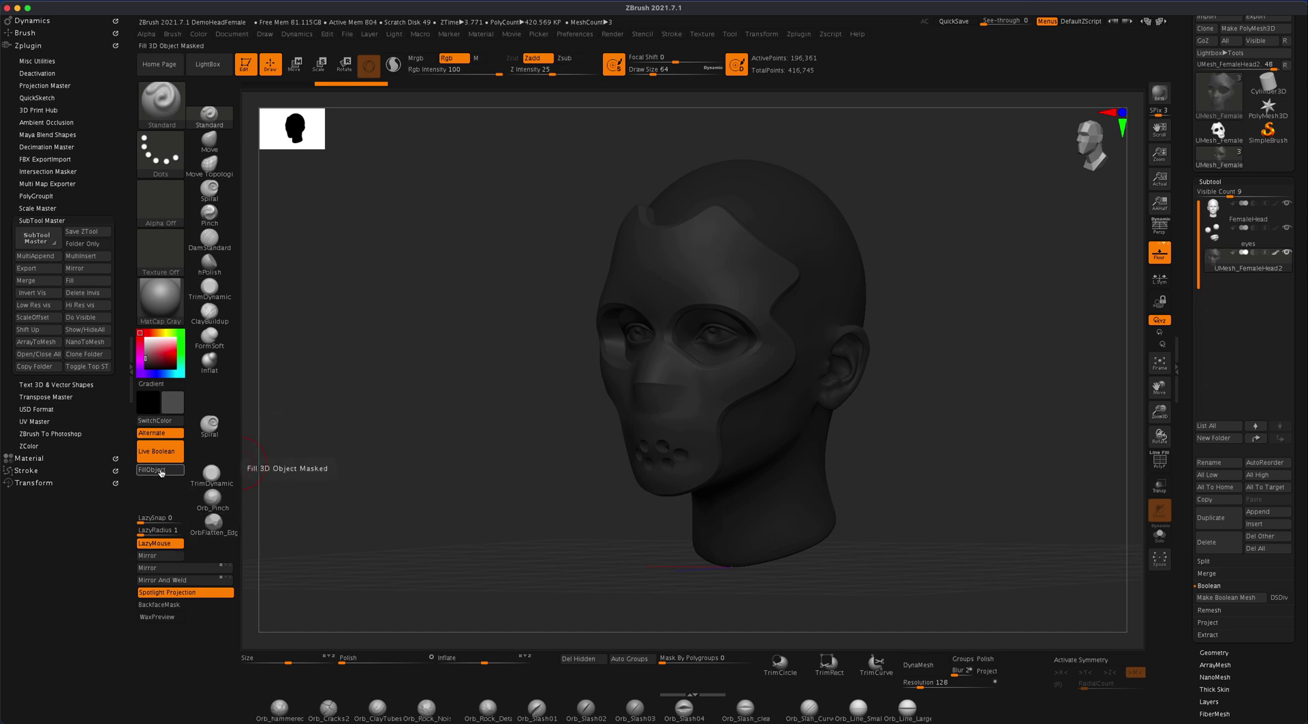
- Set the active colour to light grey so the unpainted head contrasts with the dark mask
left_click(198, 35)
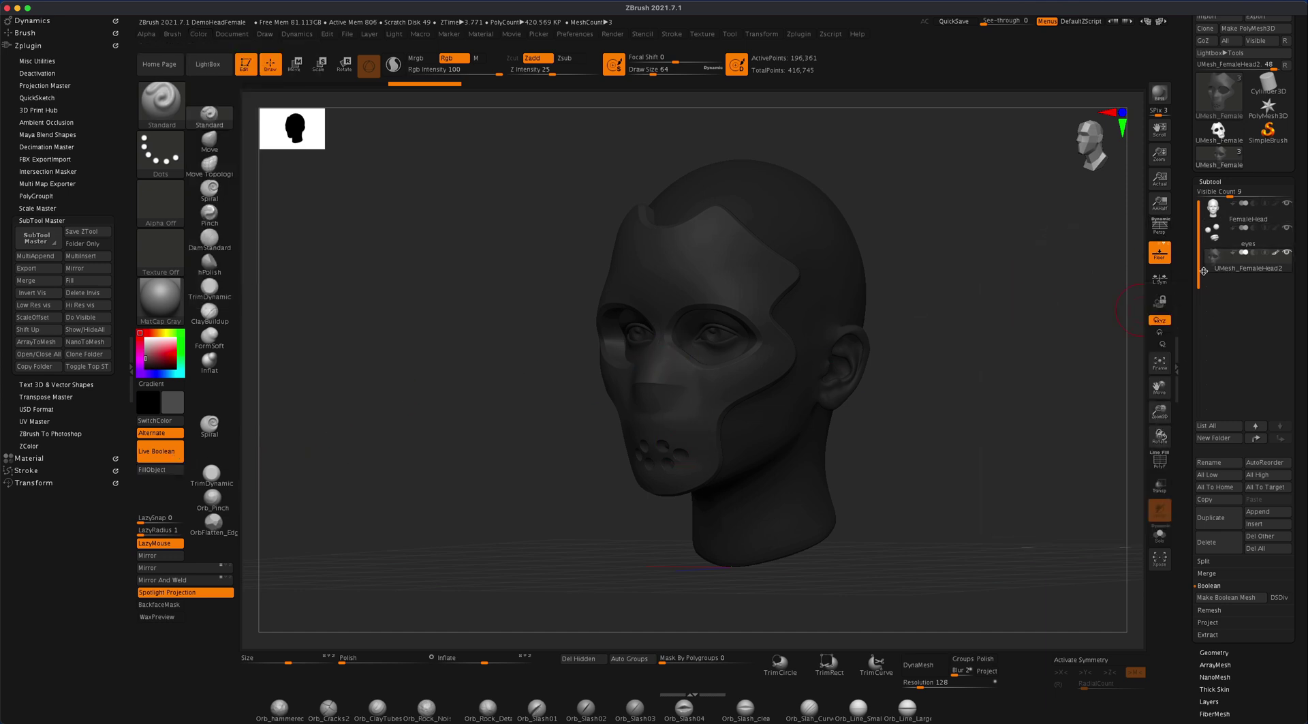
left_click(142, 342)
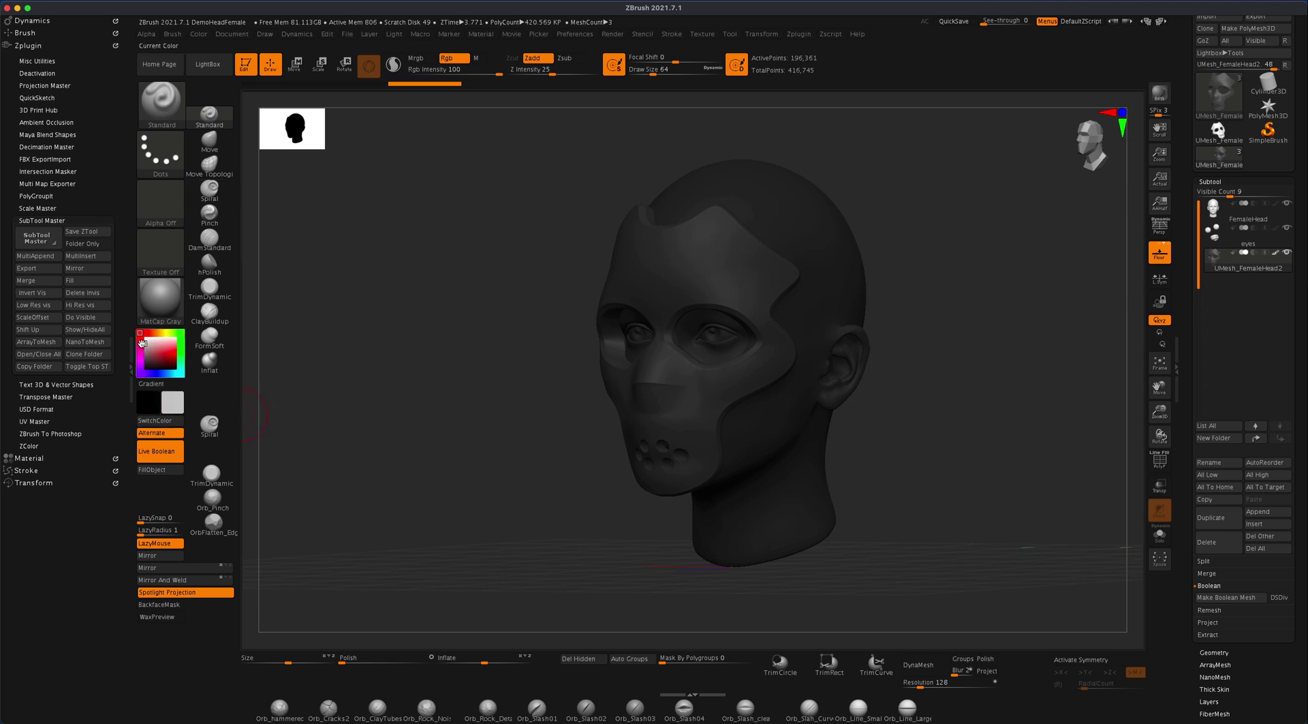
mouse_move(252, 353)
left_mouse_down()
mouse_move(452, 418)
mouse_move(495, 417)
mouse_move(467, 414)
mouse_move(540, 444)
mouse_move(534, 458)
mouse_move(958, 519)
mouse_move(923, 519)
mouse_move(922, 534)
mouse_move(947, 535)
mouse_move(933, 524)
mouse_move(1007, 390)
mouse_move(946, 411)
mouse_move(979, 430)
mouse_move(976, 414)
mouse_move(950, 464)
left_mouse_up()
- Turn on perspective view and make a BPR render of the masked head
left_click(1161, 229)
left_click_drag(951, 434, 953, 444)
left_click(1159, 94)
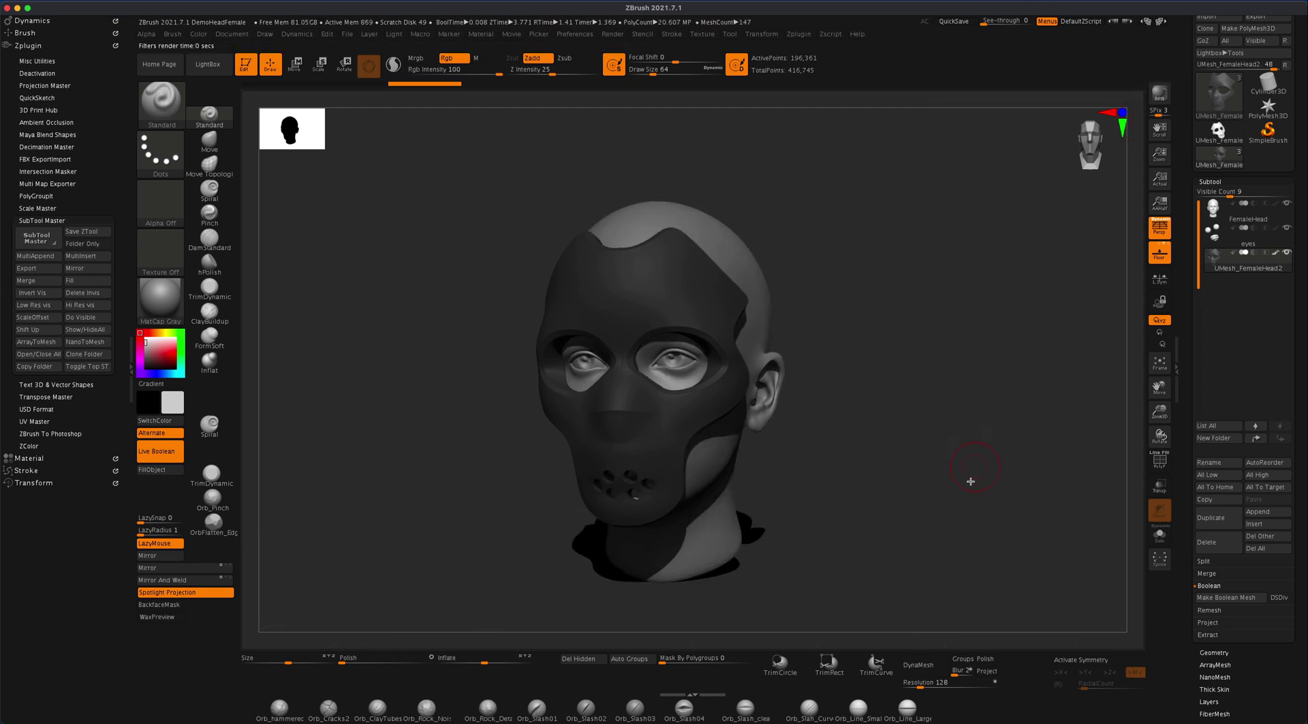
mouse_move(944, 509)
left_mouse_down()
mouse_move(984, 511)
mouse_move(913, 513)
mouse_move(981, 502)
mouse_move(934, 506)
mouse_move(975, 497)
mouse_move(941, 487)
mouse_move(918, 505)
mouse_move(935, 498)
left_mouse_up()
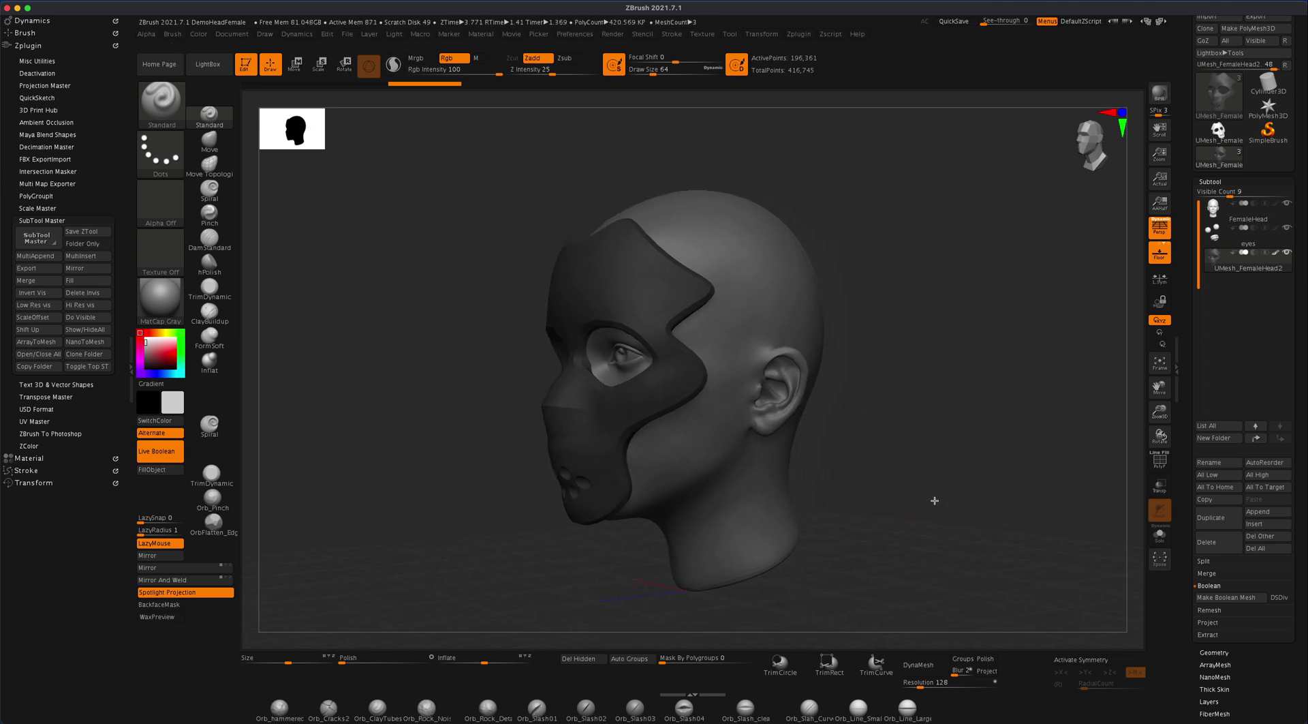
- Activate the FemaleHead subtool, choose the CurveTubeSnap brush and reduce the draw size to about 46
left_click_drag(953, 385, 929, 371)
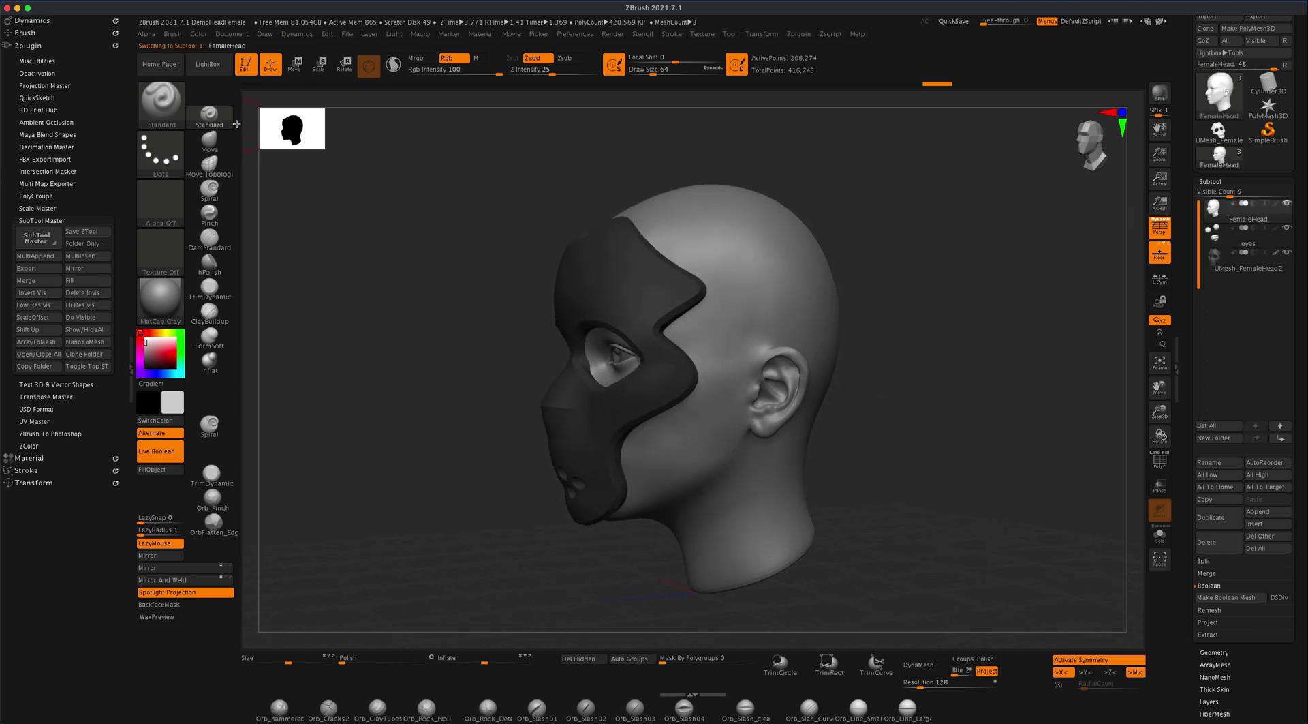
left_click(169, 103)
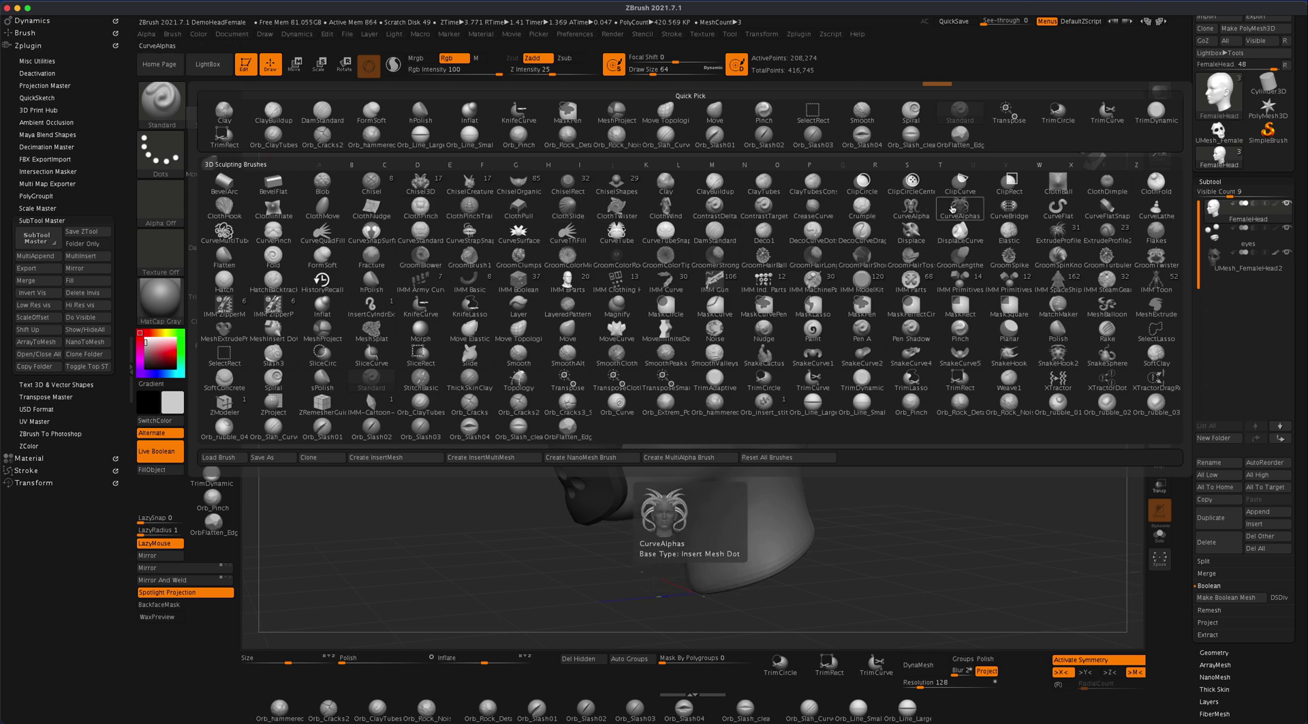
left_click(661, 234)
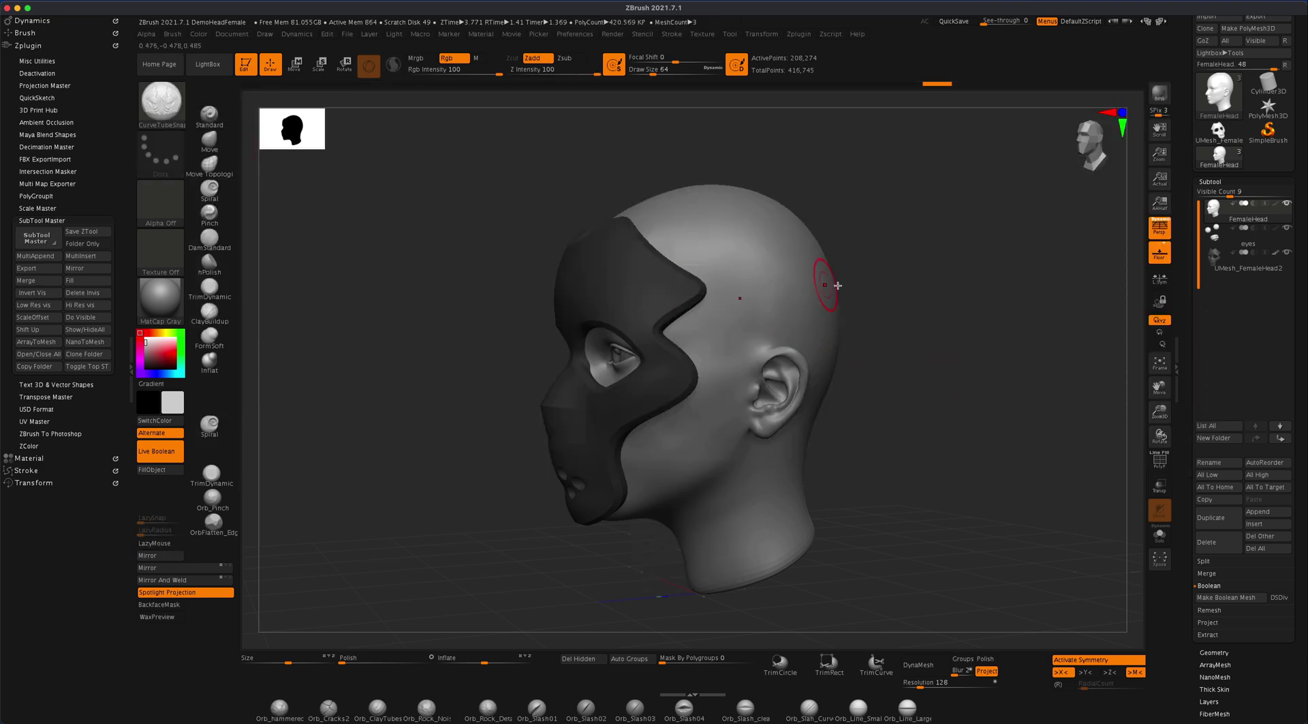
key("s")
left_click_drag(902, 285, 897, 286)
left_click_drag(1014, 349, 967, 357)
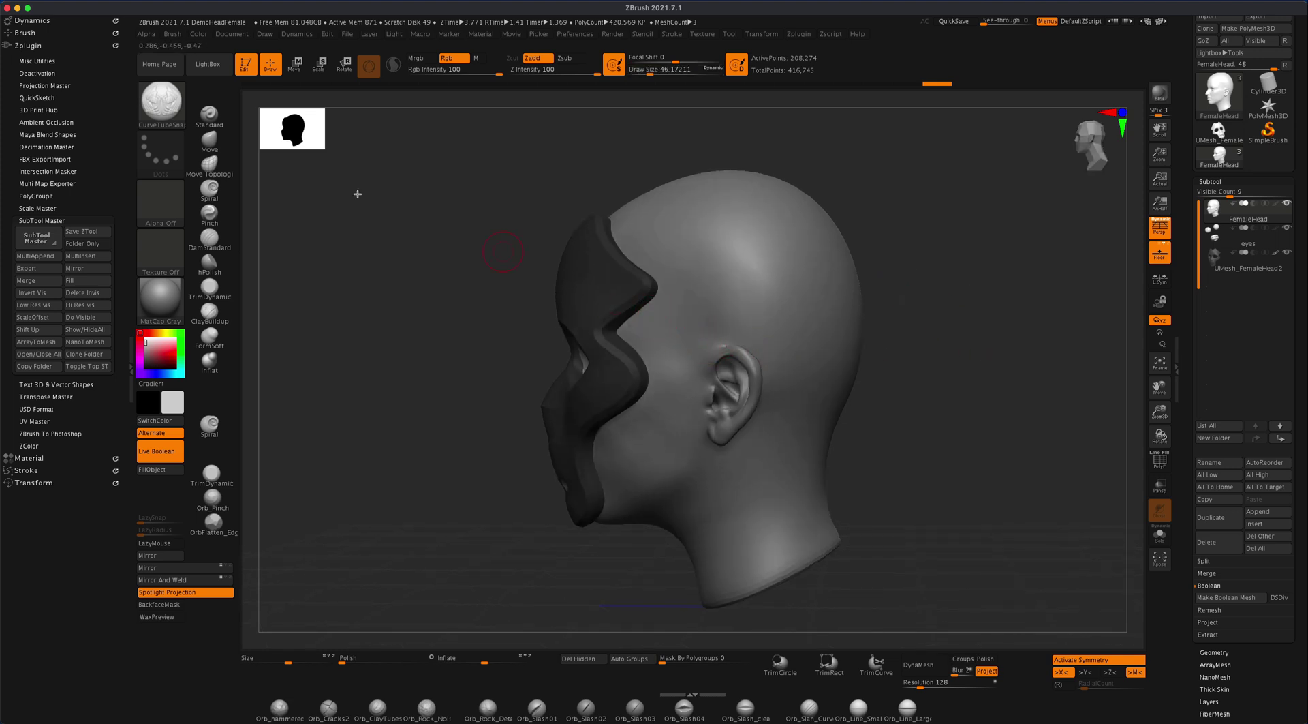
- Switch to the CurveStrapSnap brush and bring the side and back of the head into view
left_click(149, 94)
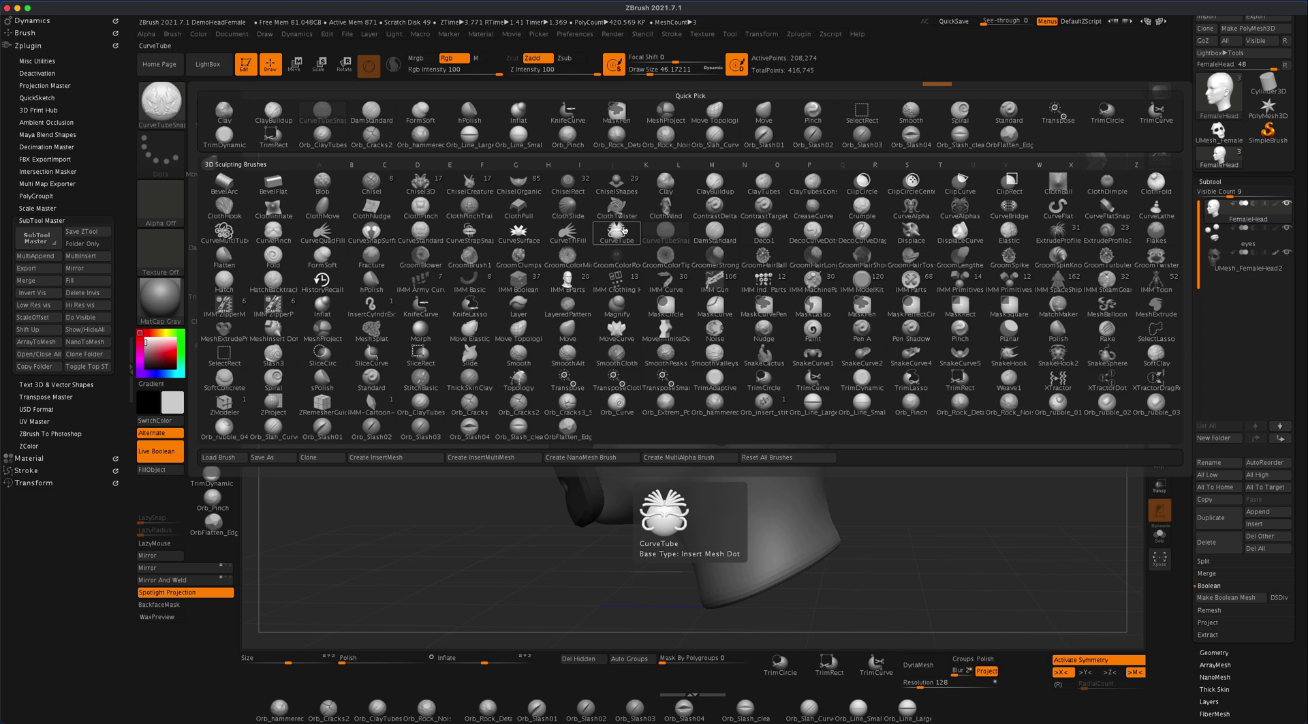
left_click(476, 230)
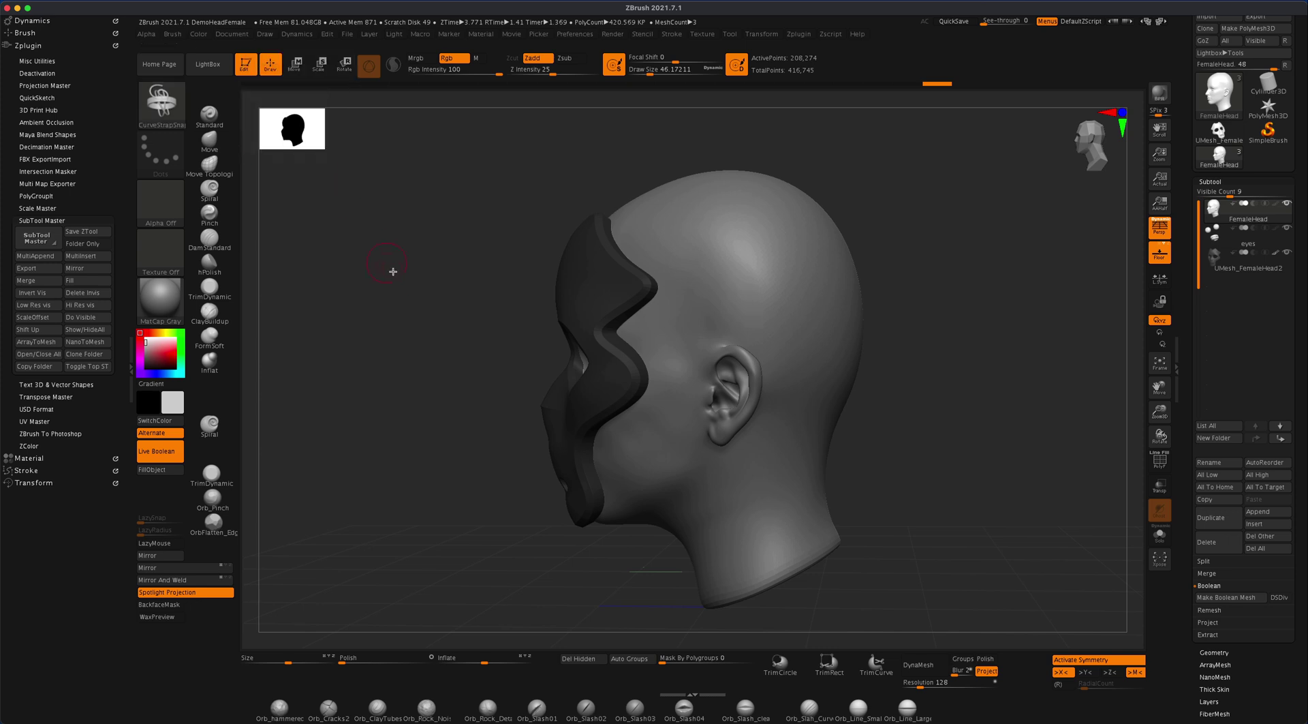
mouse_move(393, 271)
left_mouse_down()
mouse_move(446, 327)
mouse_move(345, 260)
left_mouse_up()
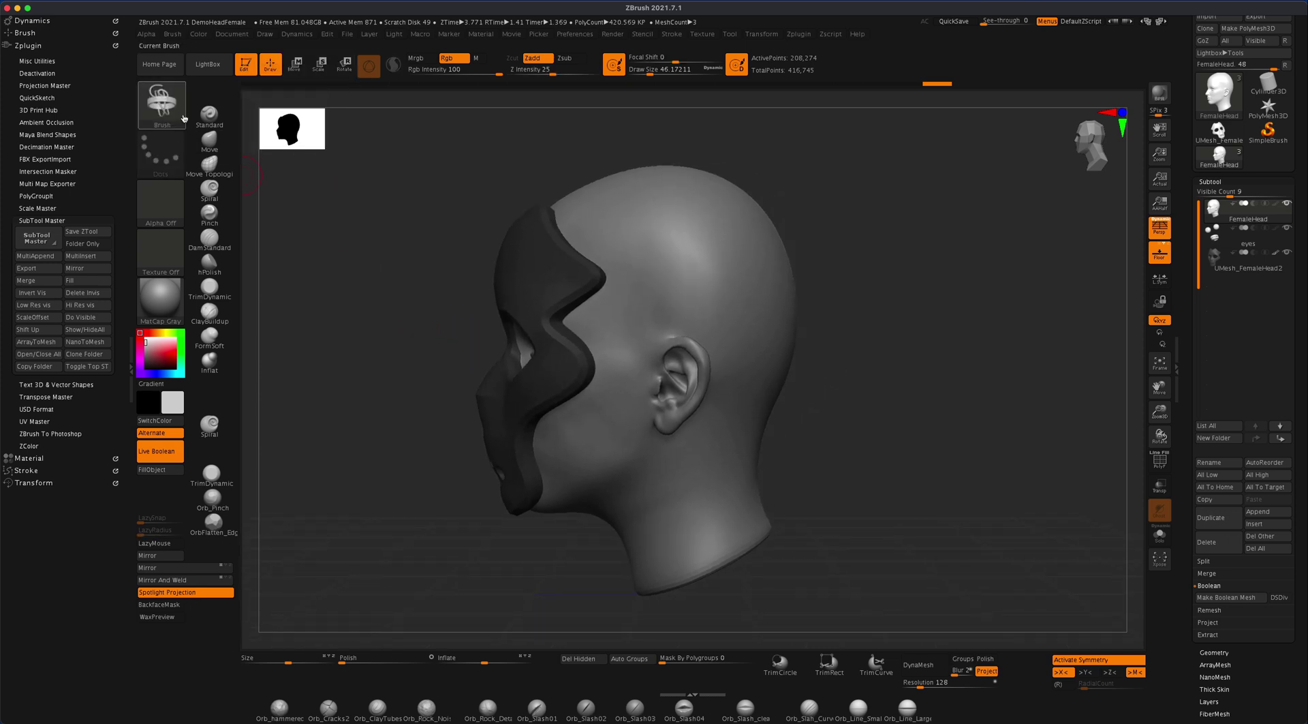
left_click_drag(998, 355, 993, 358)
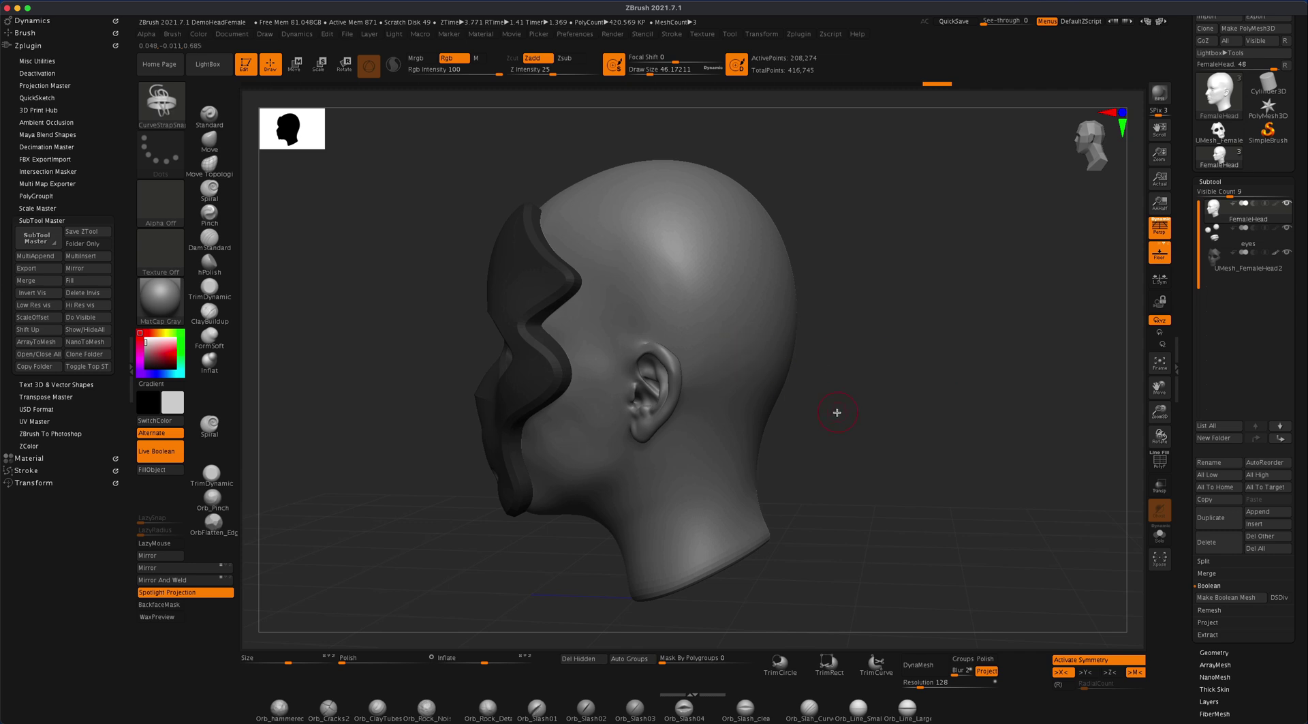
left_click_drag(918, 414, 867, 400)
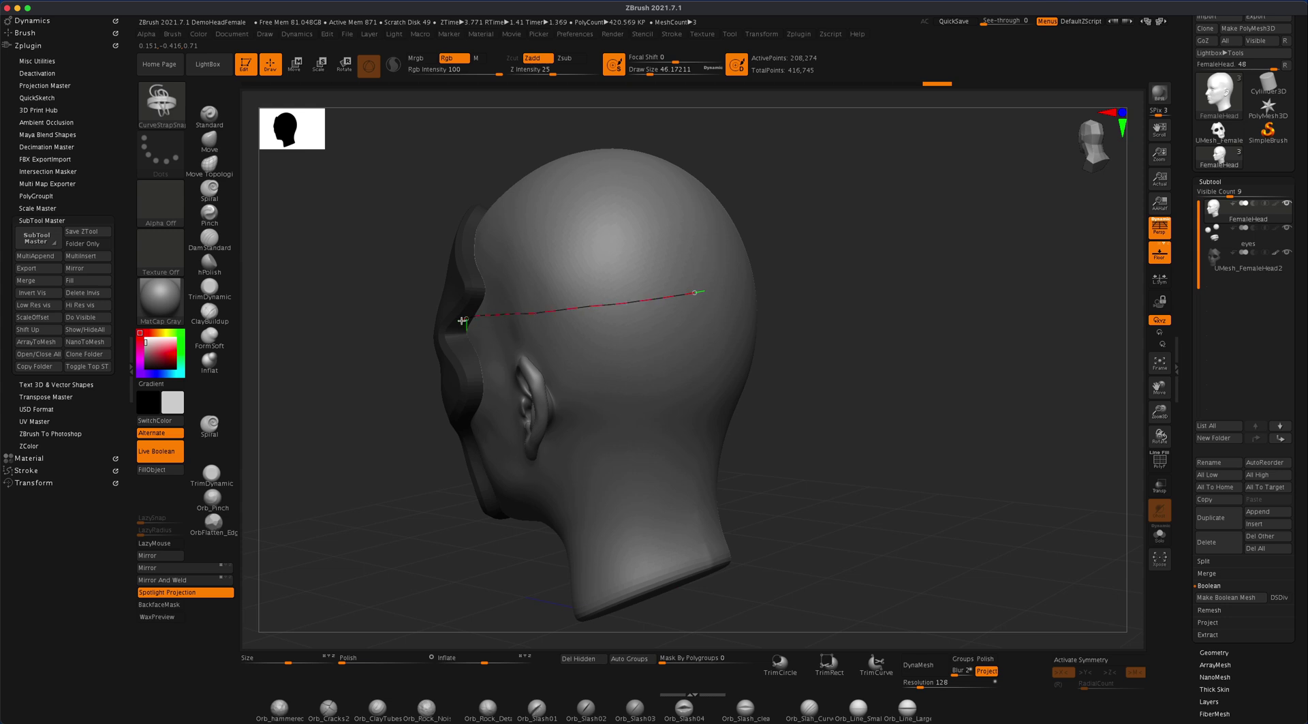
left_click_drag(462, 320, 461, 320)
left_click_drag(845, 371, 888, 368)
key("ctrl+z")
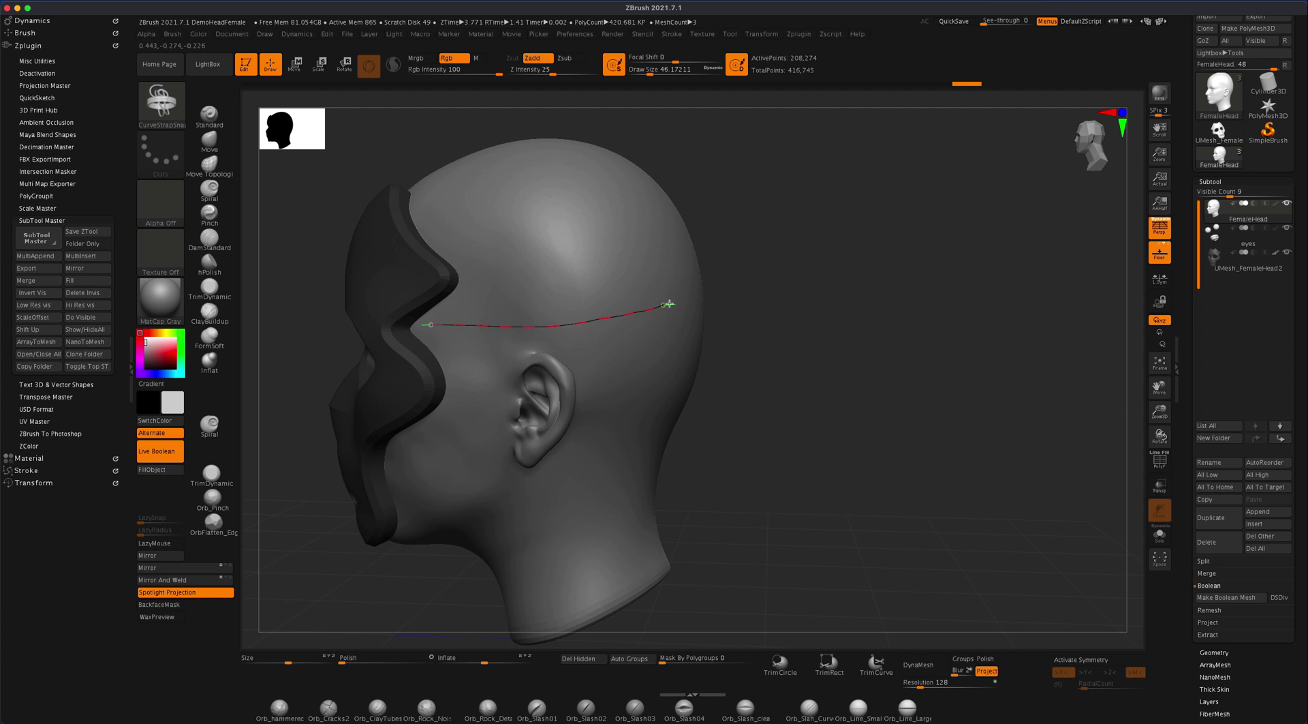
- Draw a strap from the mask's side edge above the ear towards the back of the head, with its front end tucked under the mask
left_click_drag(669, 304, 671, 304)
left_click_drag(797, 355, 856, 356)
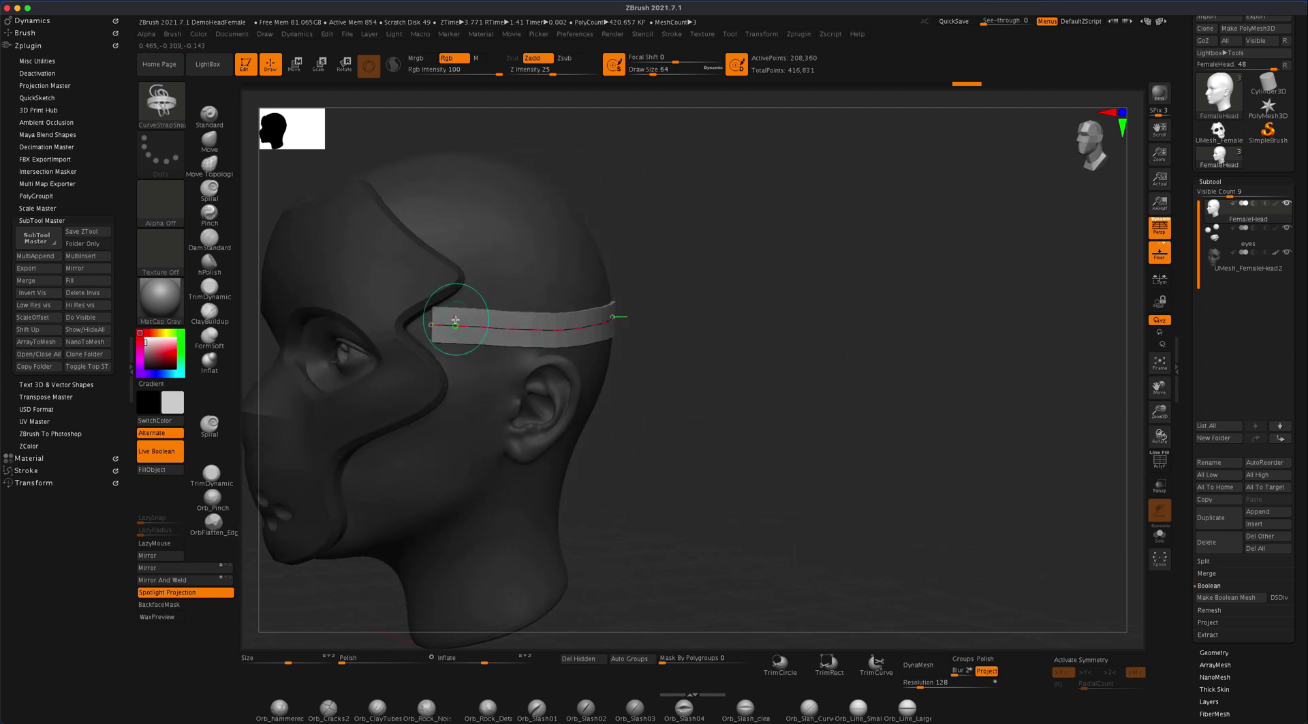
left_click_drag(429, 327, 397, 329)
- Extend the strap curve around the back of the head to the centre line, set its width with draw size about 46, and drop the curve
left_click_drag(771, 364, 657, 357)
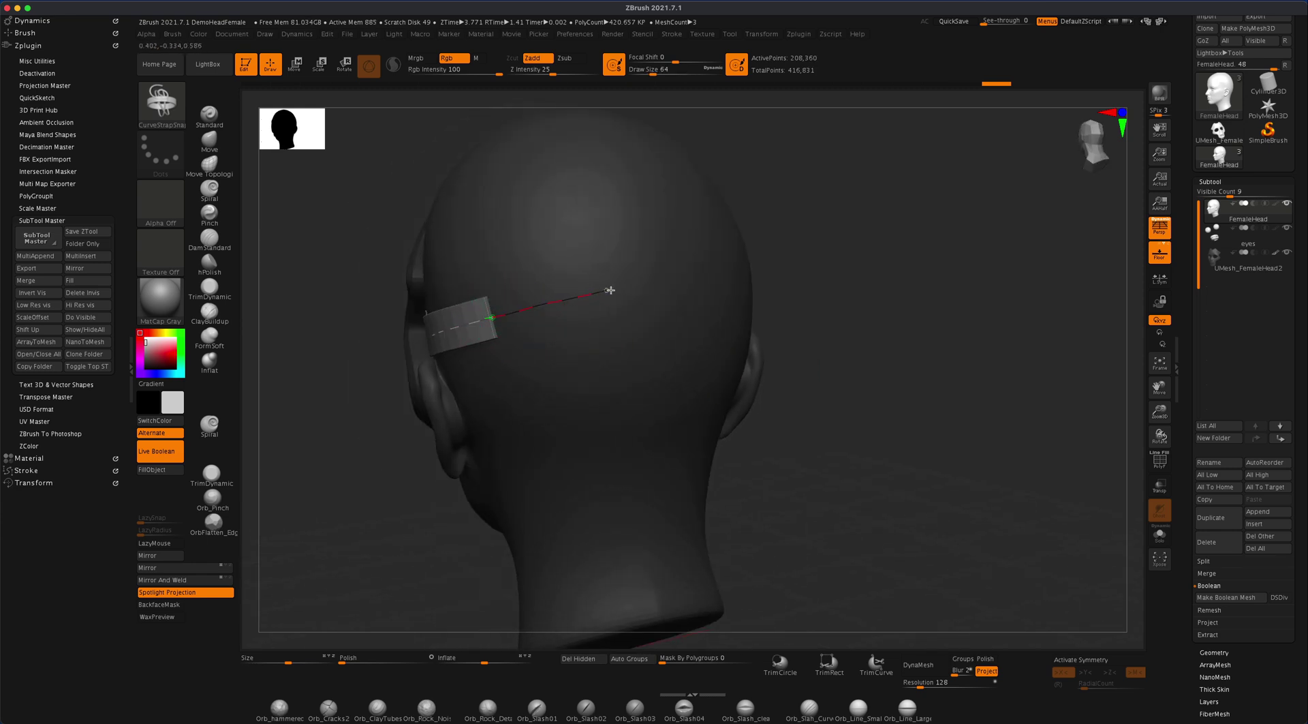
left_click_drag(652, 283, 653, 283)
mouse_move(889, 319)
left_mouse_down()
mouse_move(934, 313)
mouse_move(920, 310)
left_mouse_up()
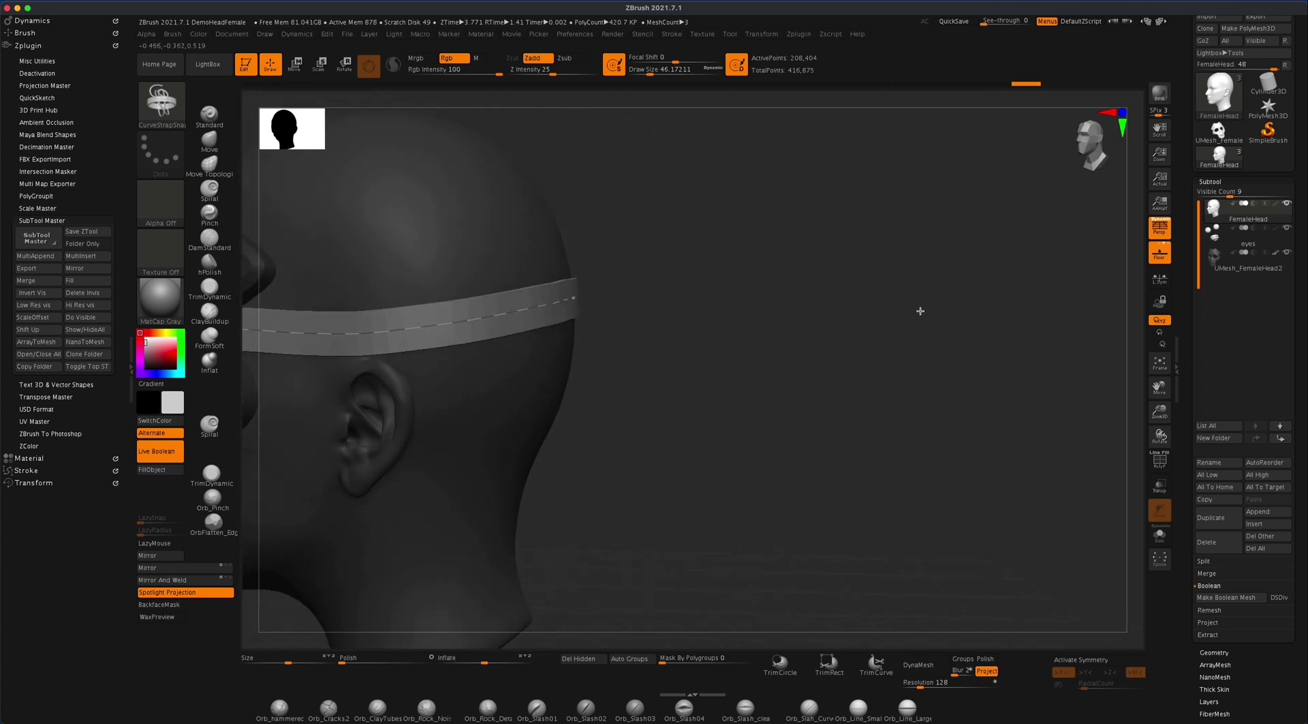
left_click_drag(797, 367, 903, 371, "alt")
left_click_drag(852, 412, 841, 413)
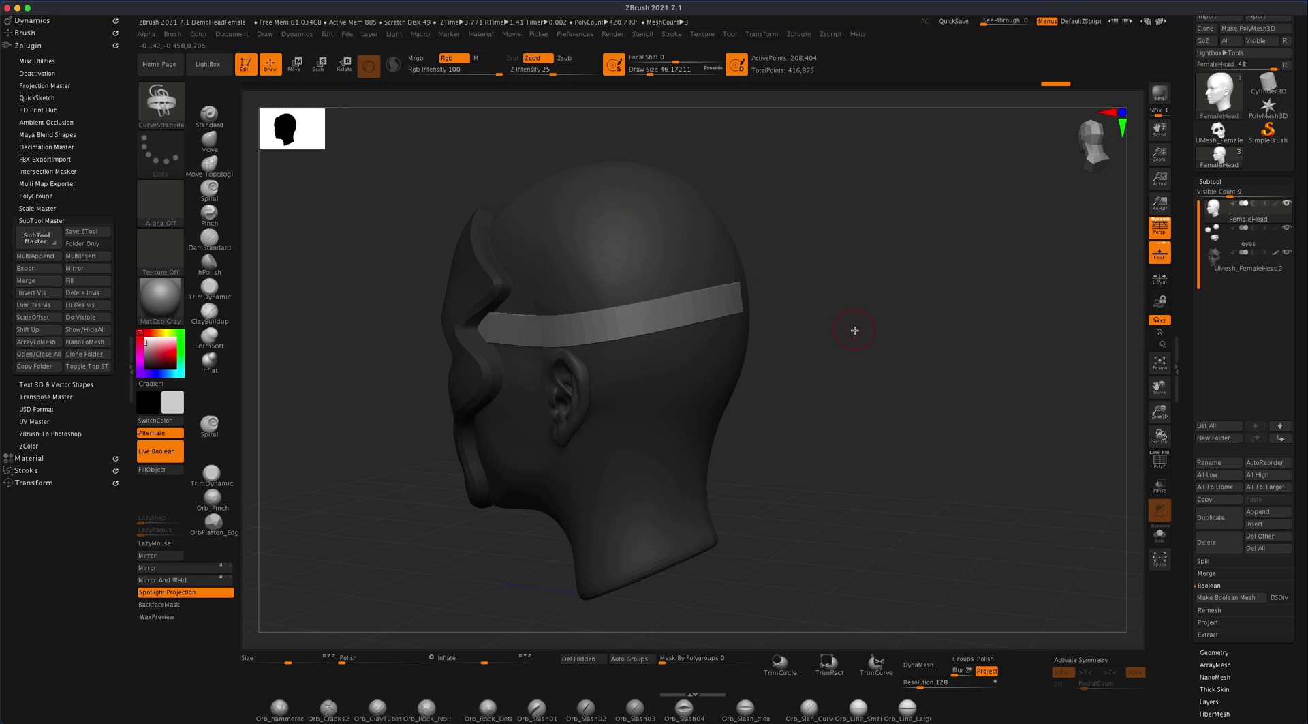
- Split the unmasked strap off the FemaleHead mesh into its own subtool
mouse_move(855, 330)
left_mouse_down()
mouse_move(886, 324)
mouse_move(858, 421)
mouse_move(847, 421)
mouse_move(886, 414)
mouse_move(852, 409)
mouse_move(879, 420)
left_mouse_up()
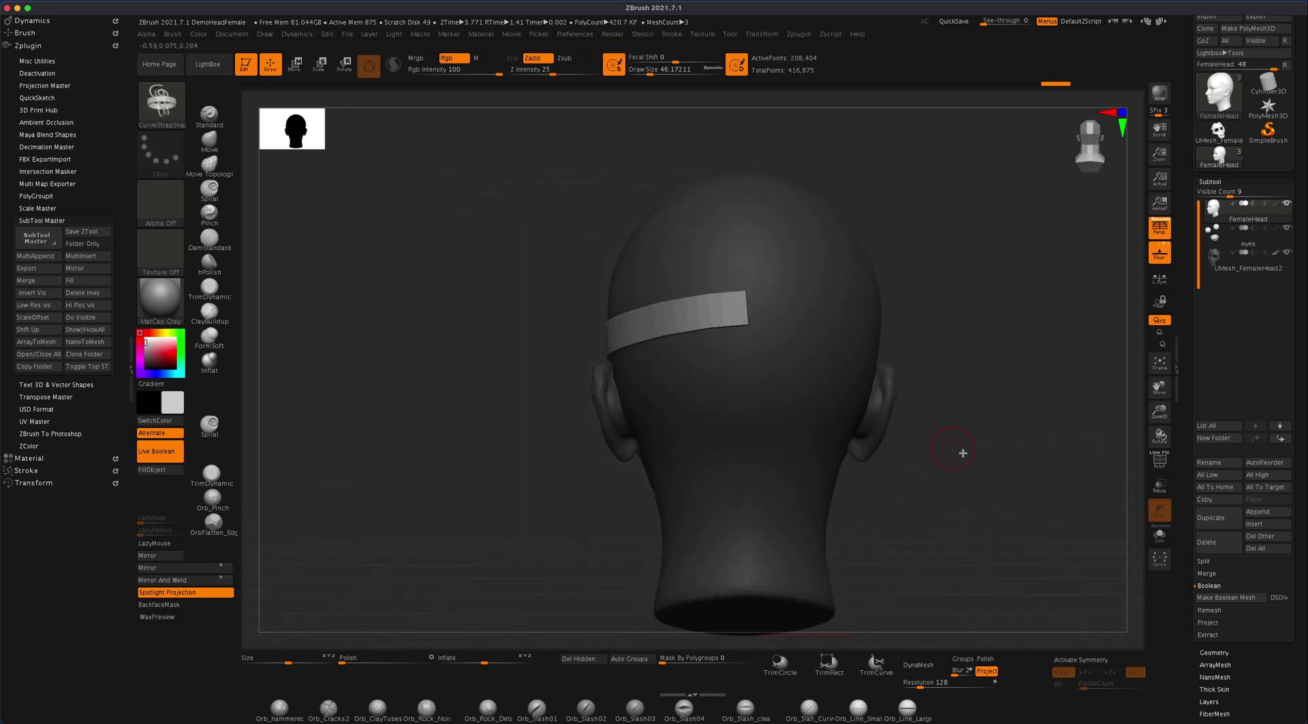
left_click_drag(963, 453, 905, 450, "alt")
left_click_drag(452, 477, 429, 461)
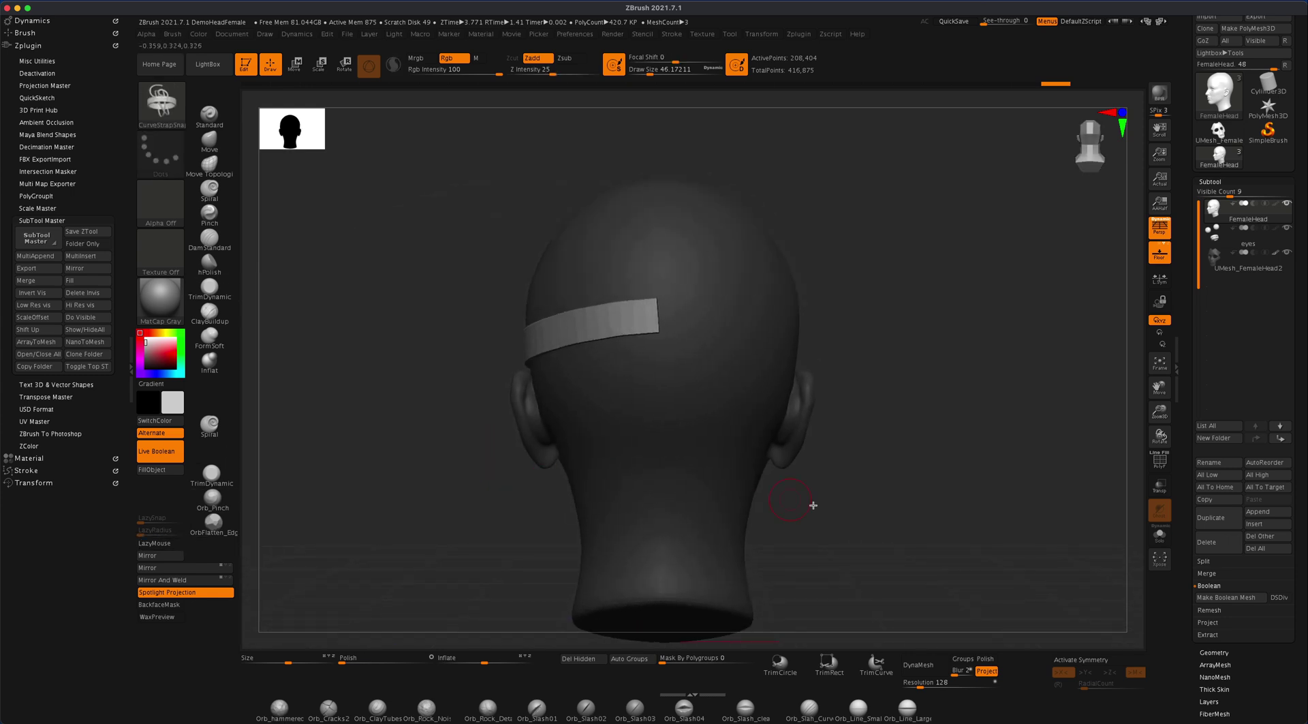
left_click(1222, 562)
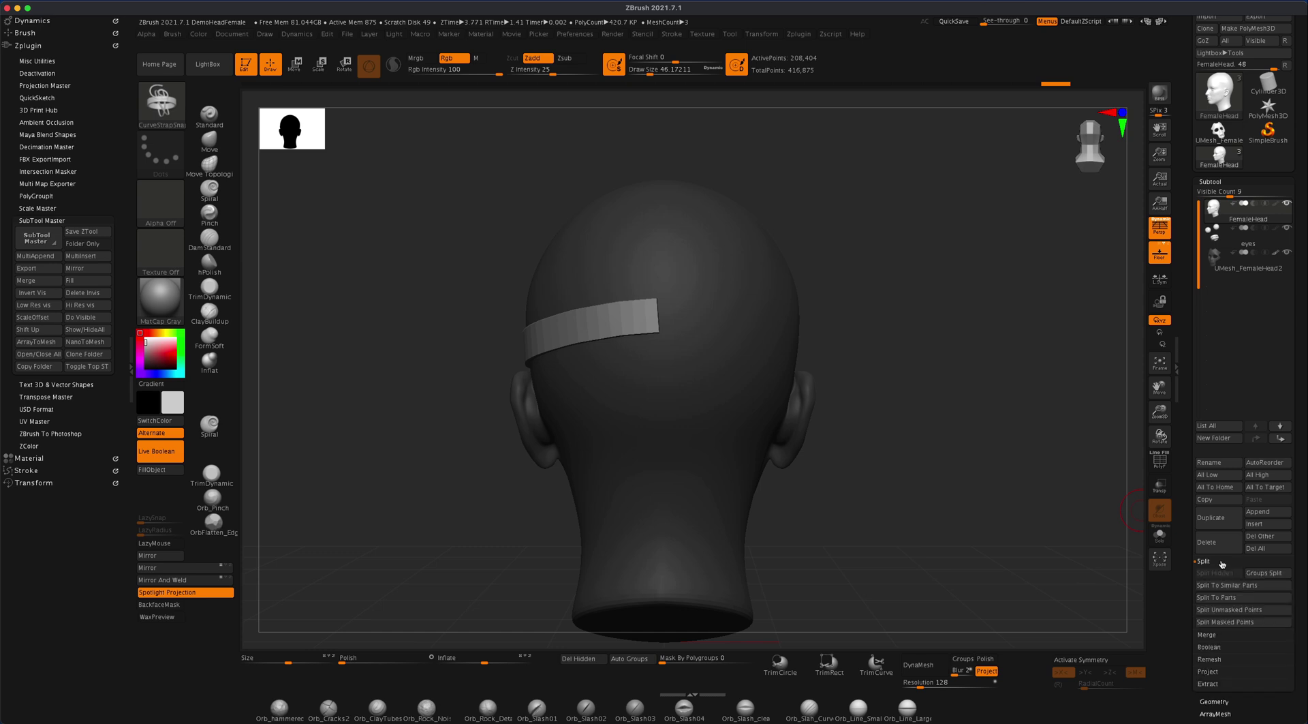
left_click(1235, 612)
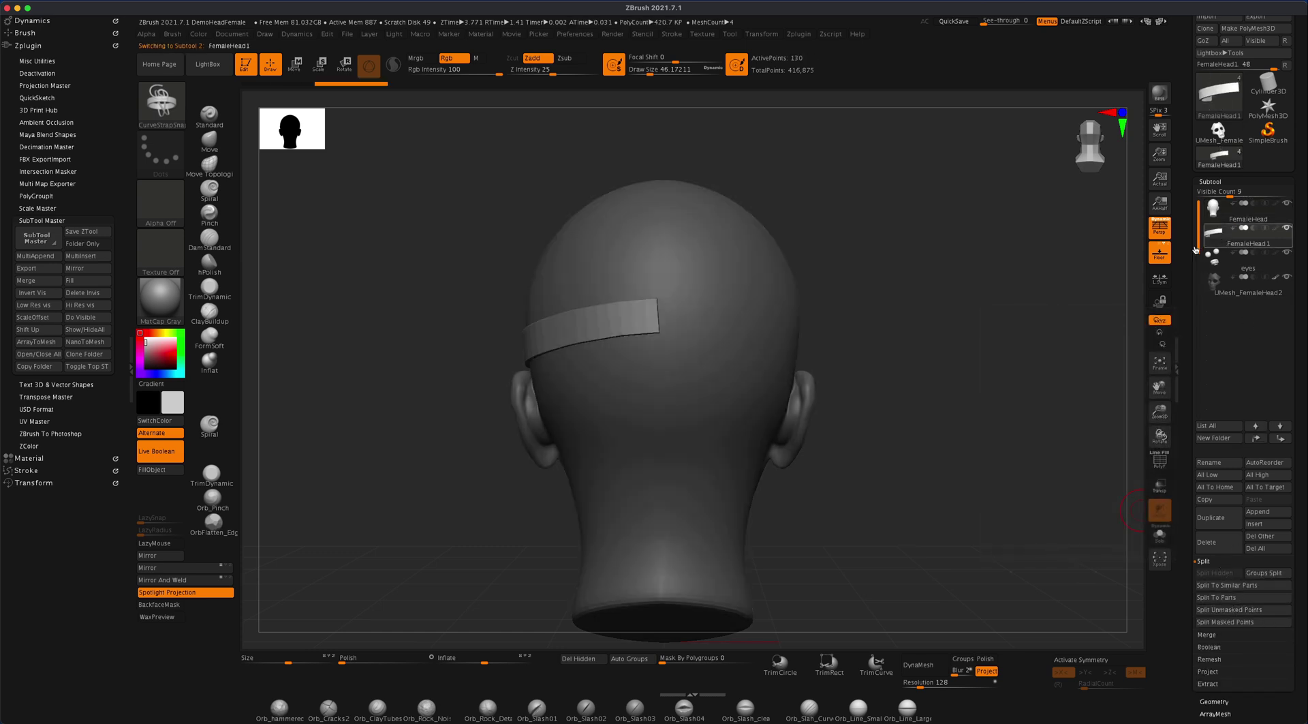
- Mirror and weld the strap to the other side of the head
left_click(195, 580)
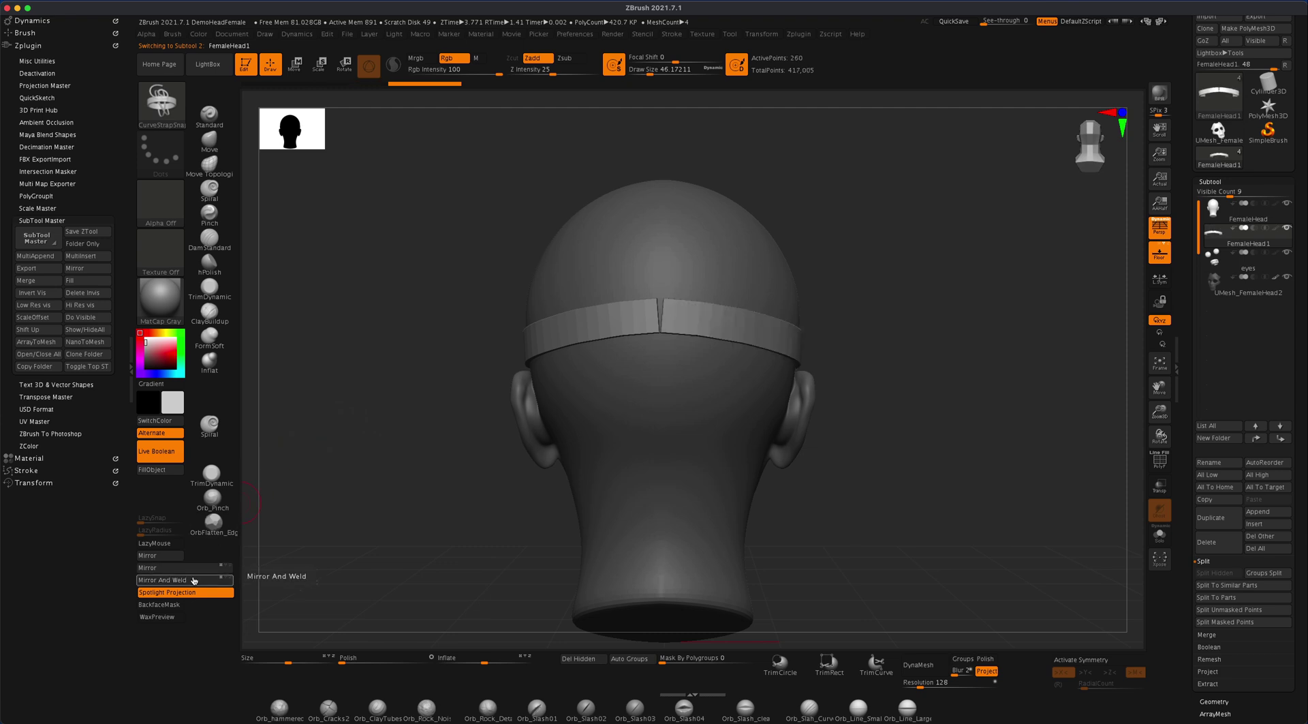
mouse_move(447, 473)
left_mouse_down()
mouse_move(488, 476)
mouse_move(460, 477)
mouse_move(668, 347)
left_mouse_up()
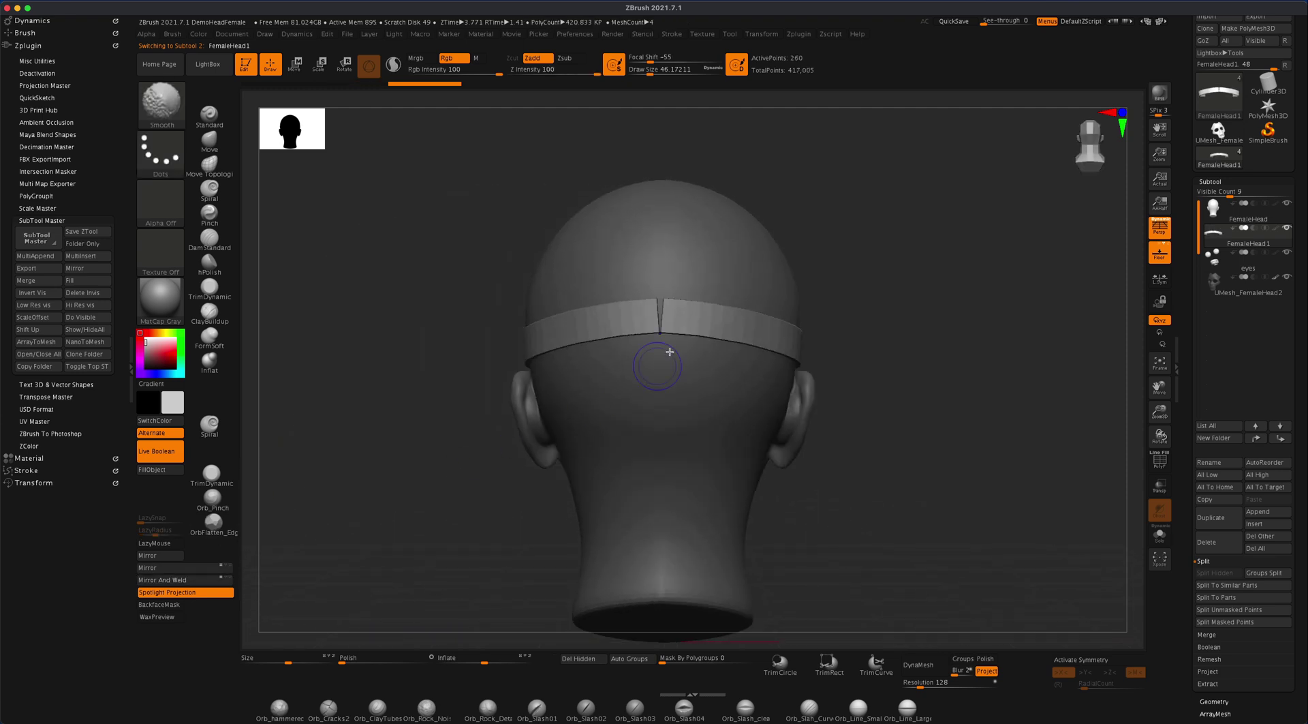
left_click_drag(890, 336, 901, 345)
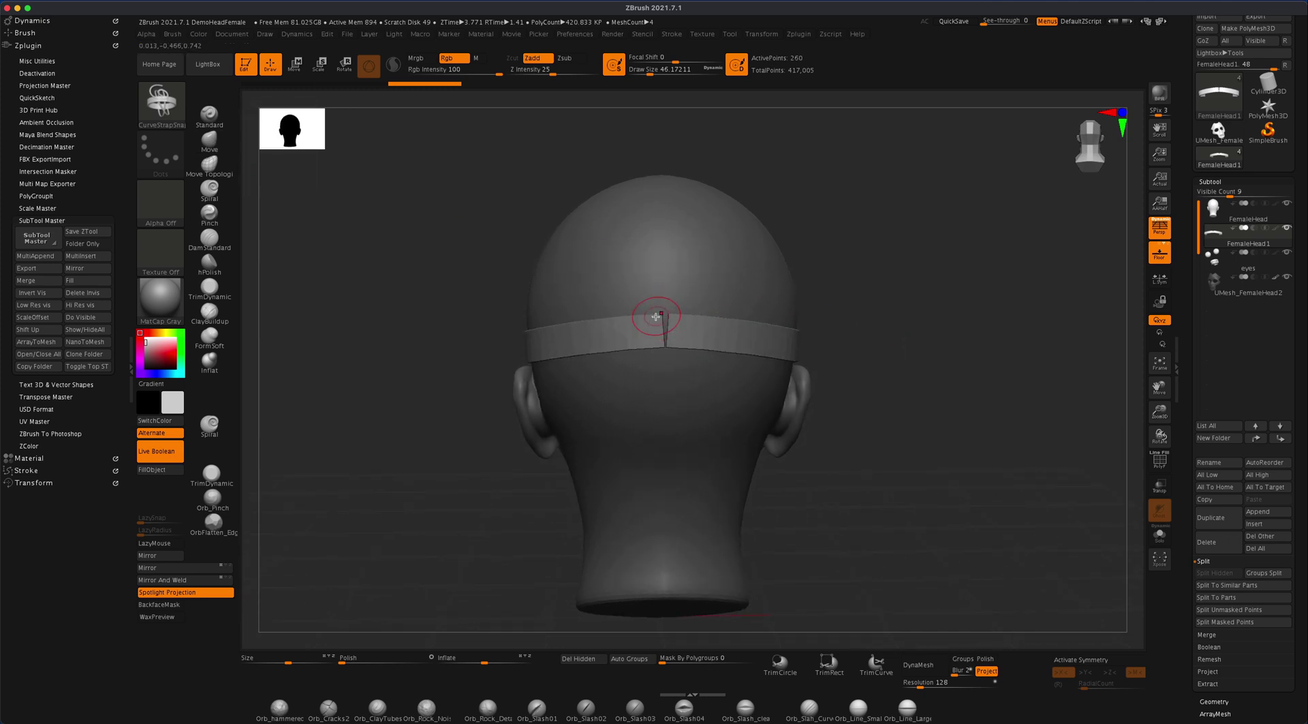
- Close the gap between the two strap halves at the back of the head using Move Topological with X symmetry
key("x")
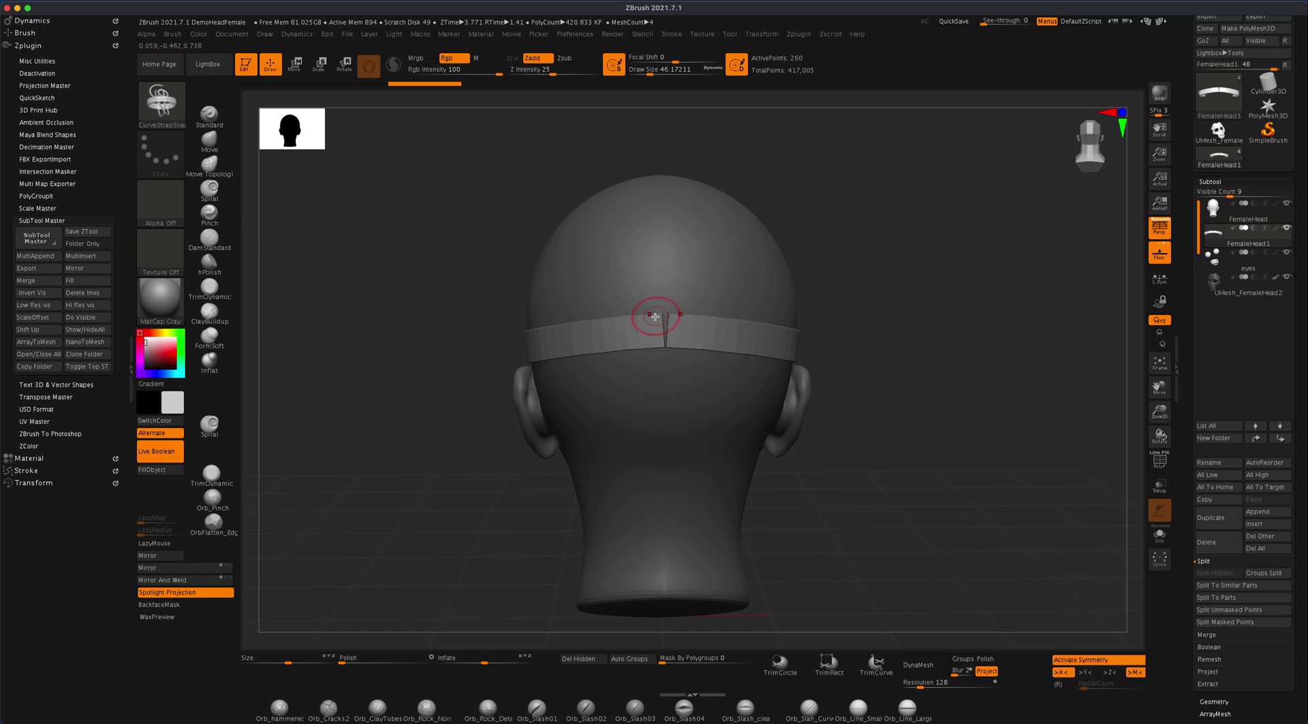
left_click(212, 165)
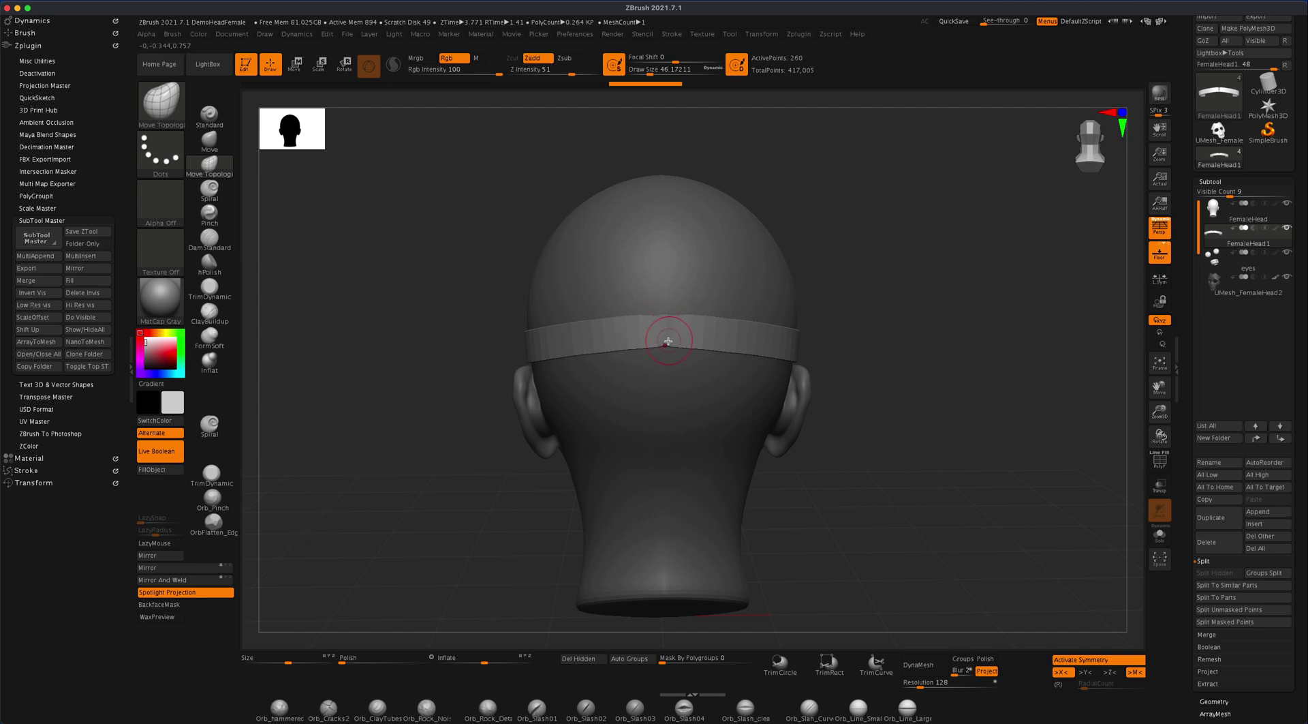
mouse_move(864, 368)
left_mouse_down()
mouse_move(961, 382)
mouse_move(926, 368)
mouse_move(766, 376)
mouse_move(841, 371)
mouse_move(940, 403)
mouse_move(923, 423)
mouse_move(857, 407)
mouse_move(914, 427)
mouse_move(941, 420)
mouse_move(868, 412)
mouse_move(932, 405)
mouse_move(914, 406)
mouse_move(924, 423)
mouse_move(970, 404)
mouse_move(952, 429)
mouse_move(965, 424)
mouse_move(898, 459)
mouse_move(910, 426)
mouse_move(967, 426)
mouse_move(923, 429)
left_mouse_up()
- Subdivide the strap twice to smooth it, and check how it meets the mask
key("ctrl")
key("ctrl+d")
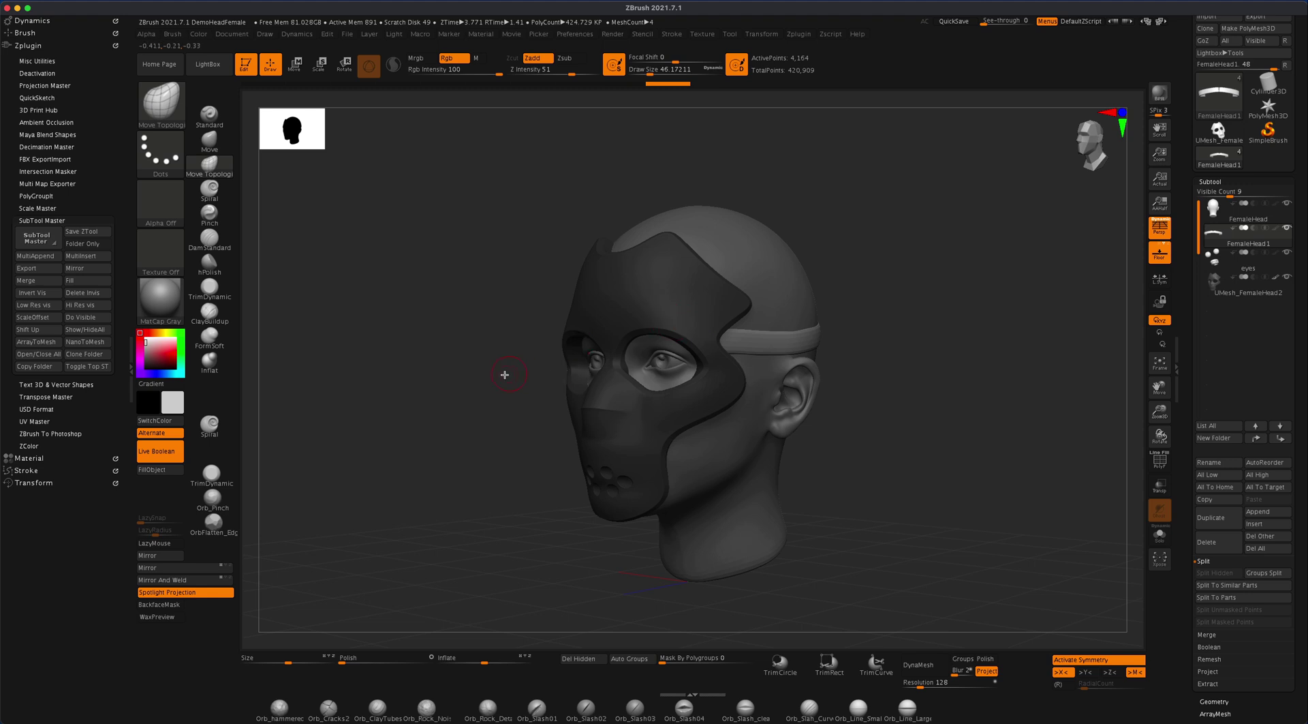
left_click_drag(465, 335, 440, 358)
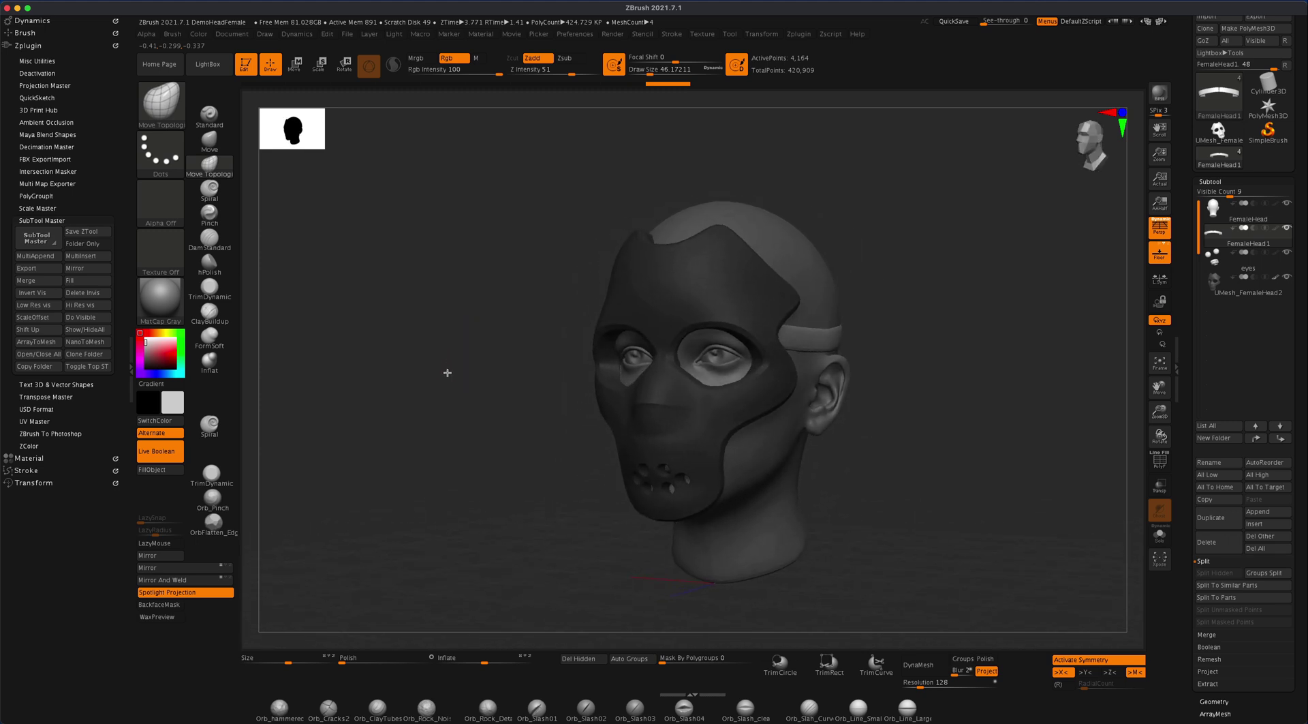
mouse_move(447, 372)
left_mouse_down()
mouse_move(491, 374)
mouse_move(444, 374)
left_mouse_up()
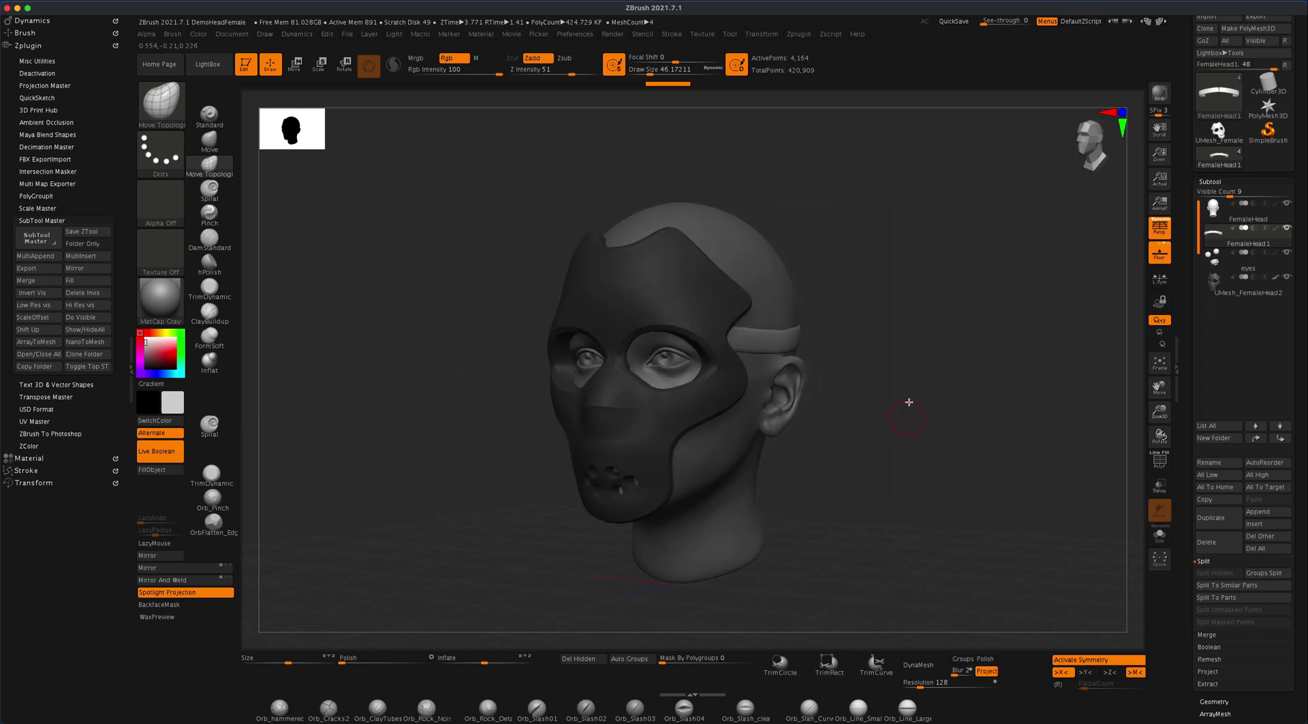